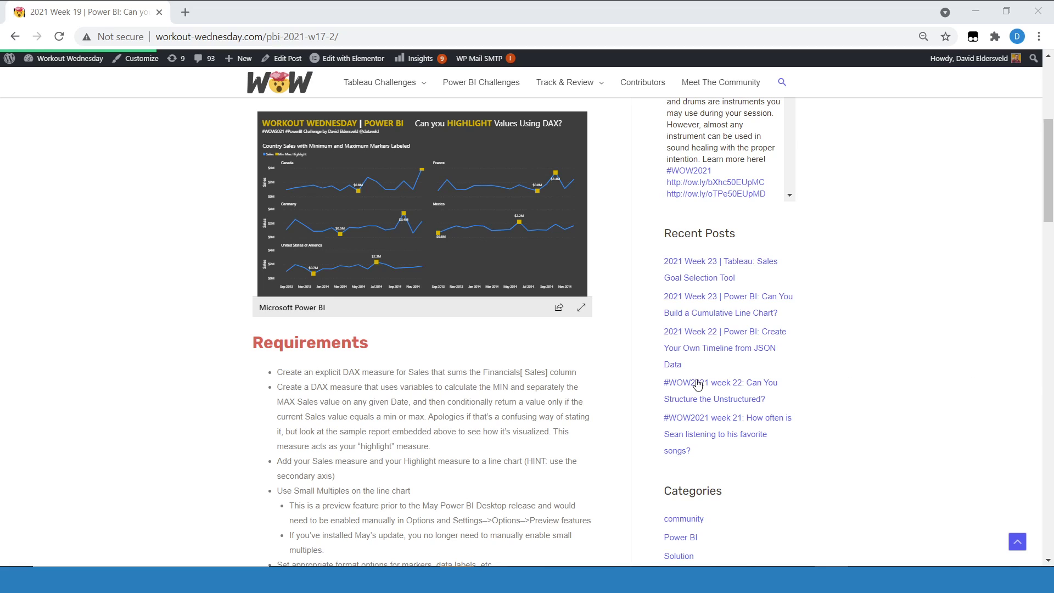
# Step: View the sample report full screen, then exit back to the challenge page
pyautogui.click(582, 307)
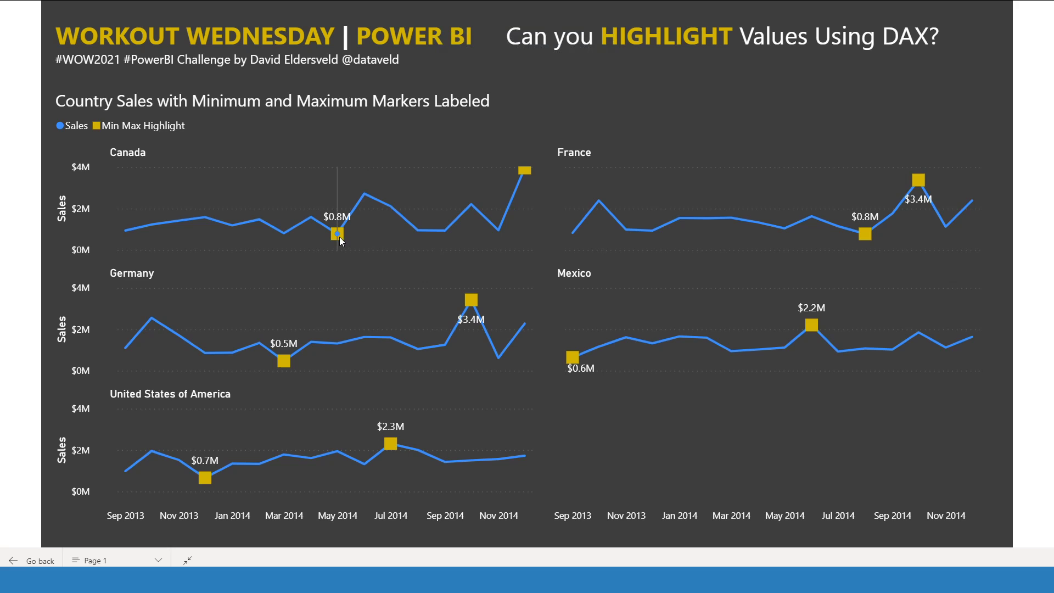
pyautogui.moveTo(530, 173)
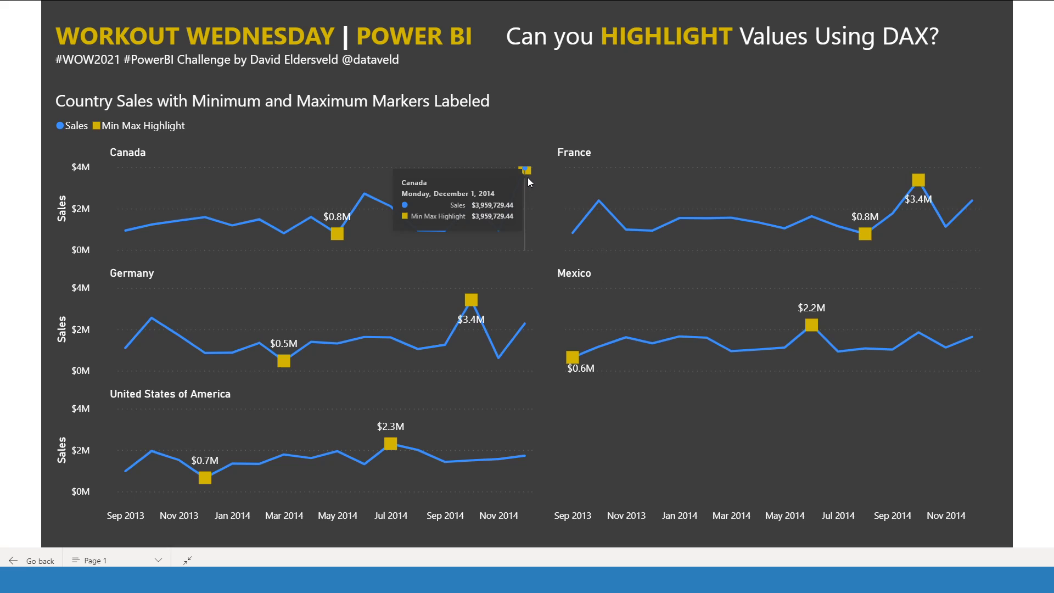
pyautogui.press('Escape')
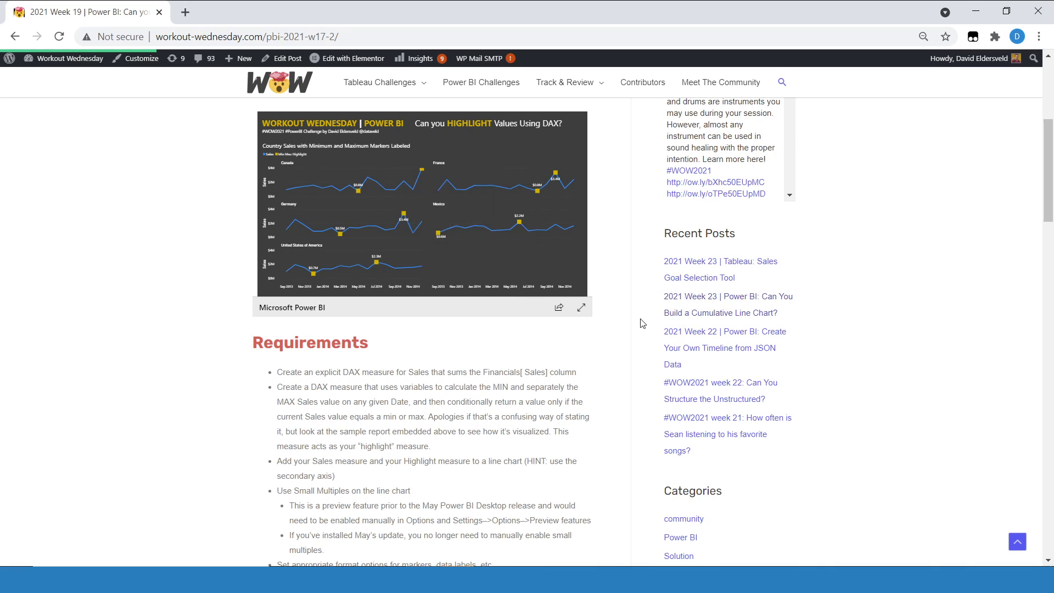
# Step: Scroll through the challenge page to review the task
pyautogui.scroll(-4, 621, 340)
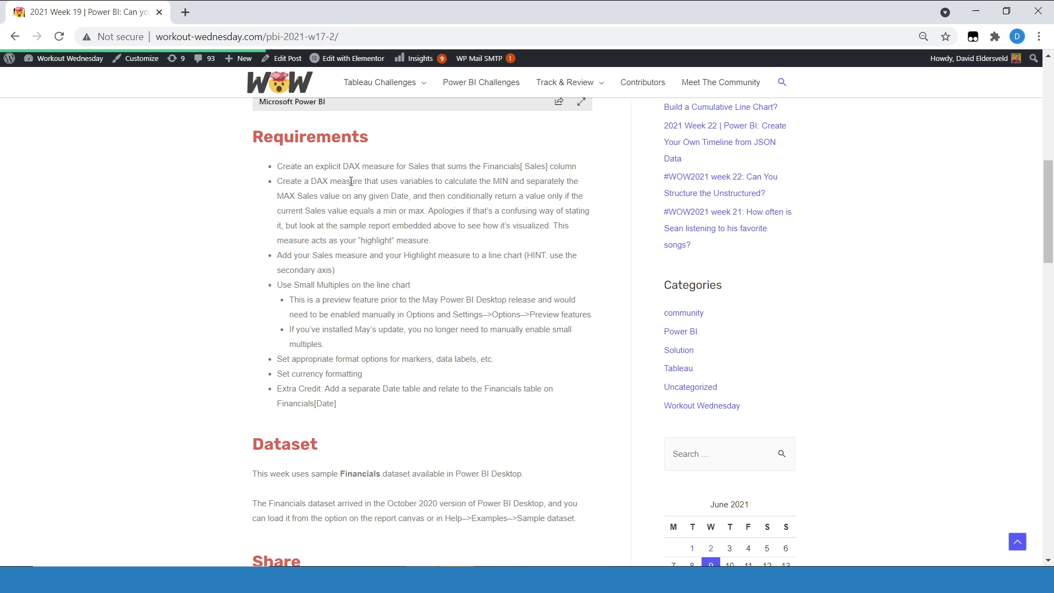
pyautogui.scroll(4, 362, 198)
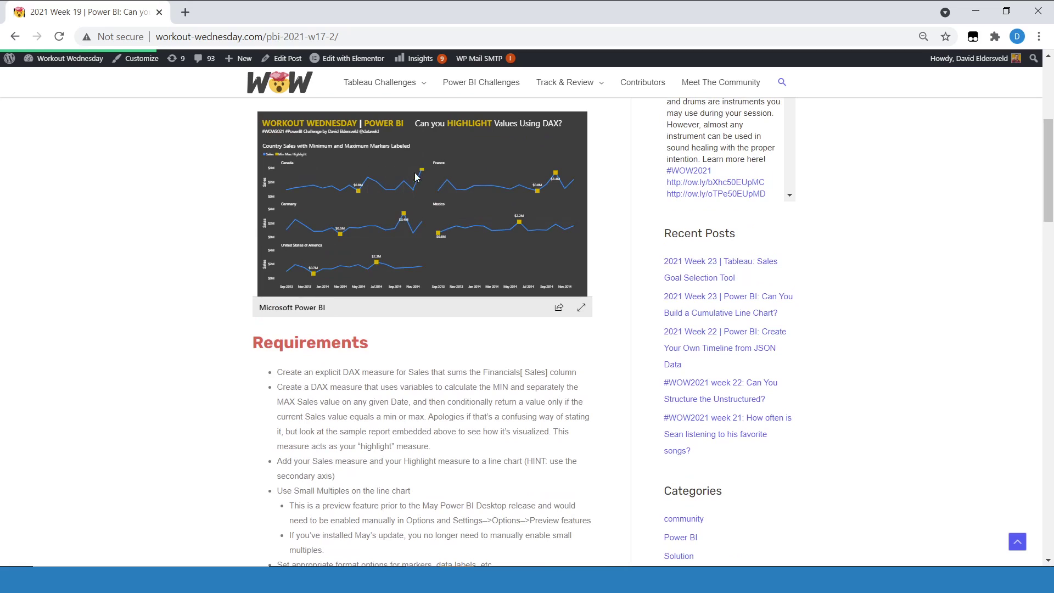
pyautogui.moveTo(422, 173)
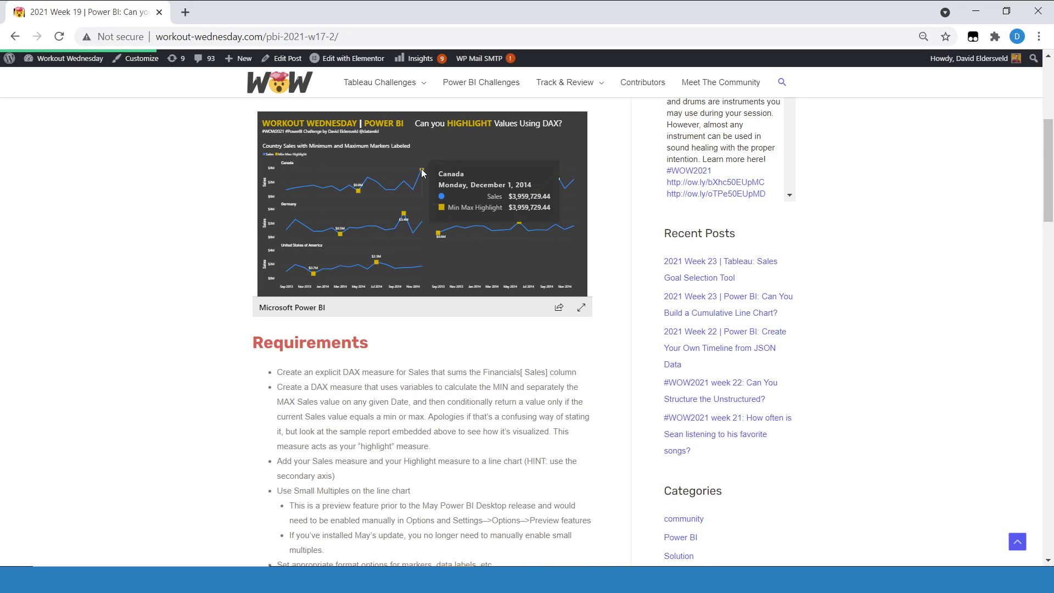
pyautogui.scroll(-3, 425, 220)
pyautogui.scroll(-1, 423, 236)
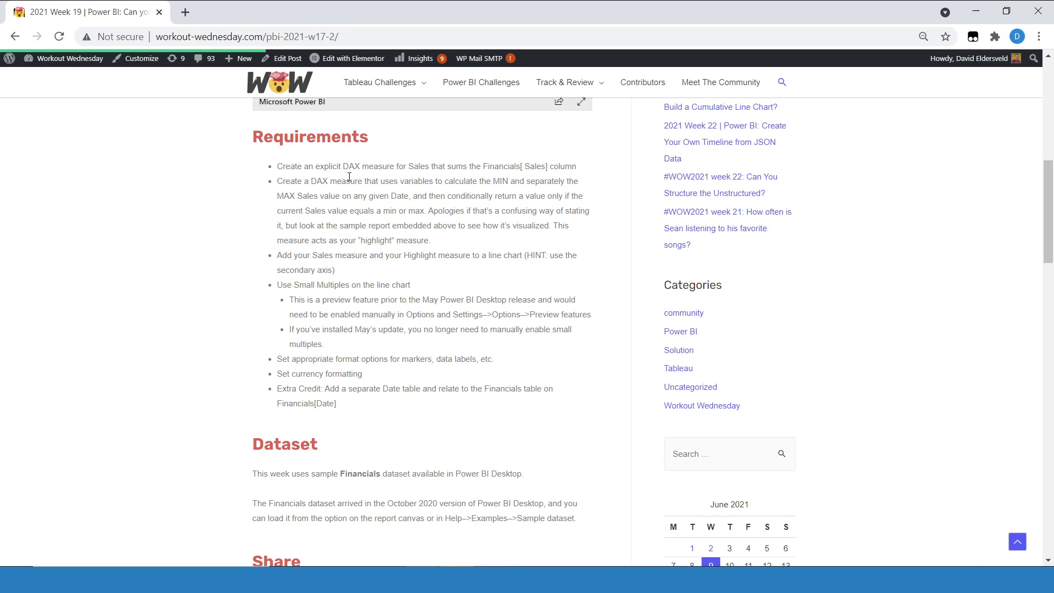
pyautogui.scroll(4, 404, 192)
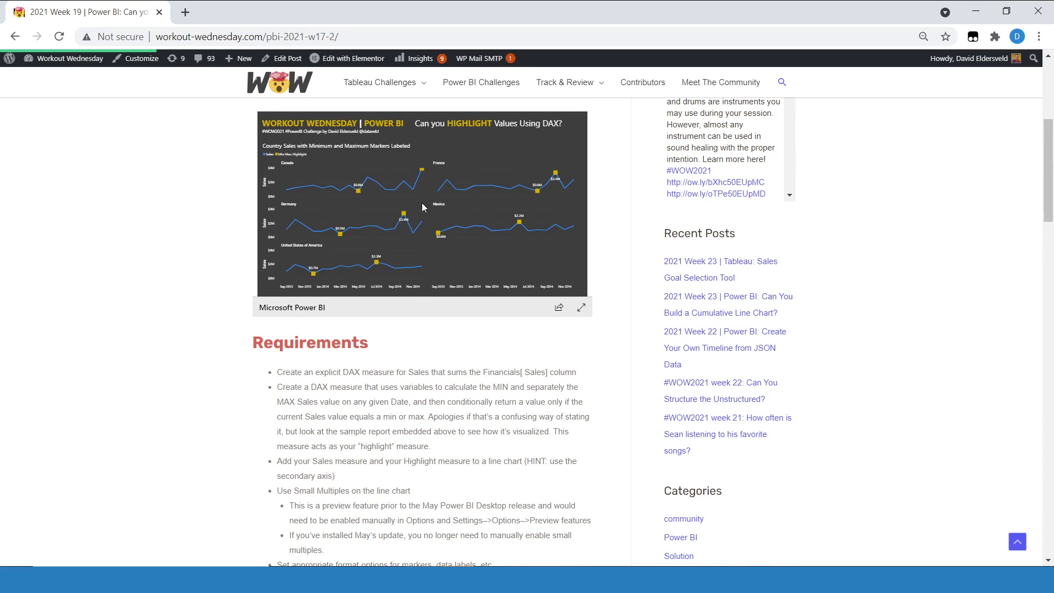
pyautogui.scroll(-4, 423, 206)
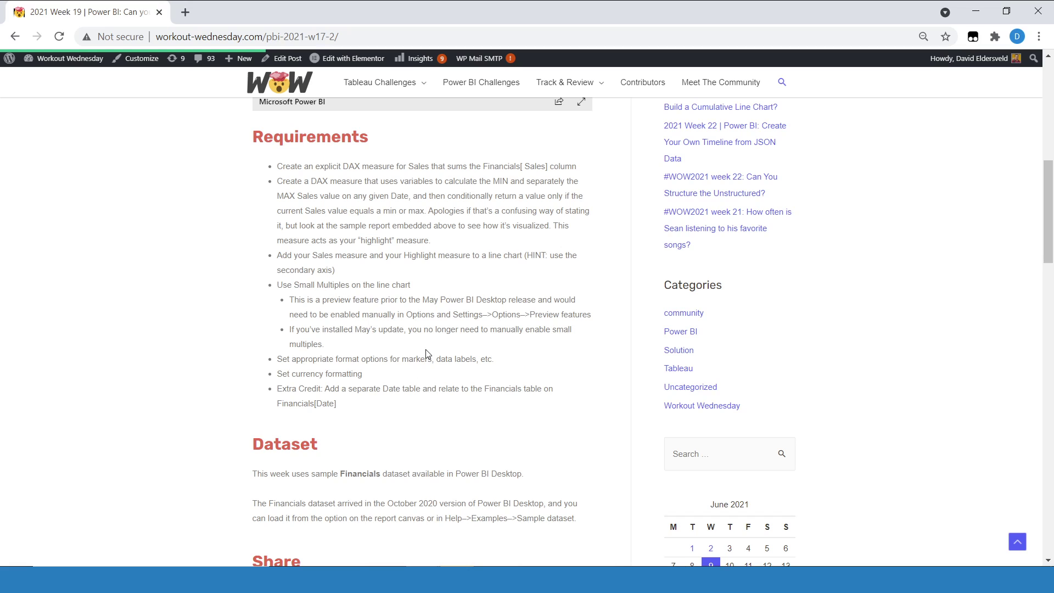
pyautogui.scroll(3, 427, 353)
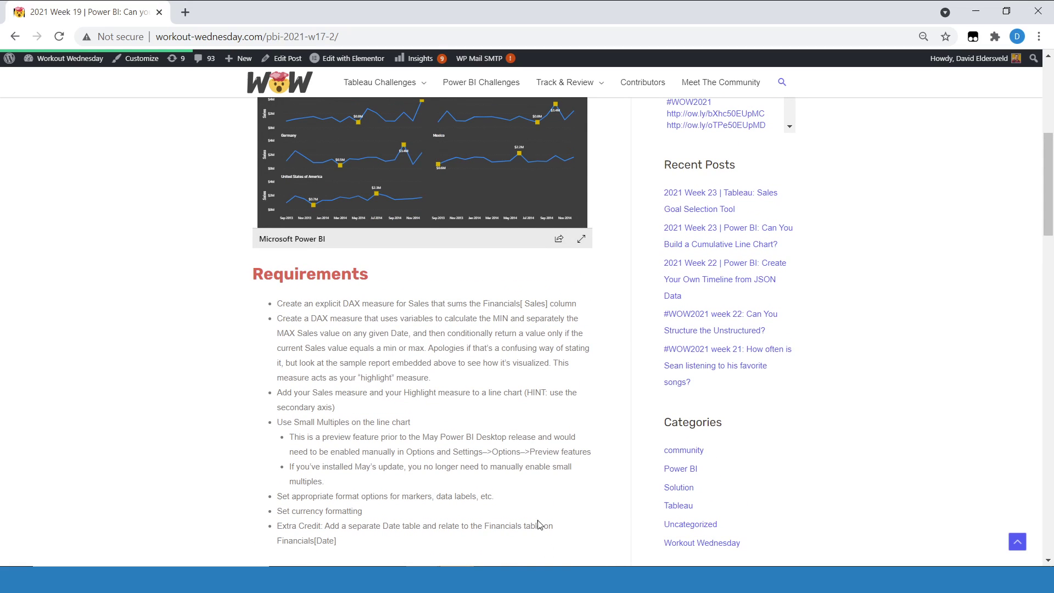
pyautogui.scroll(2, 415, 224)
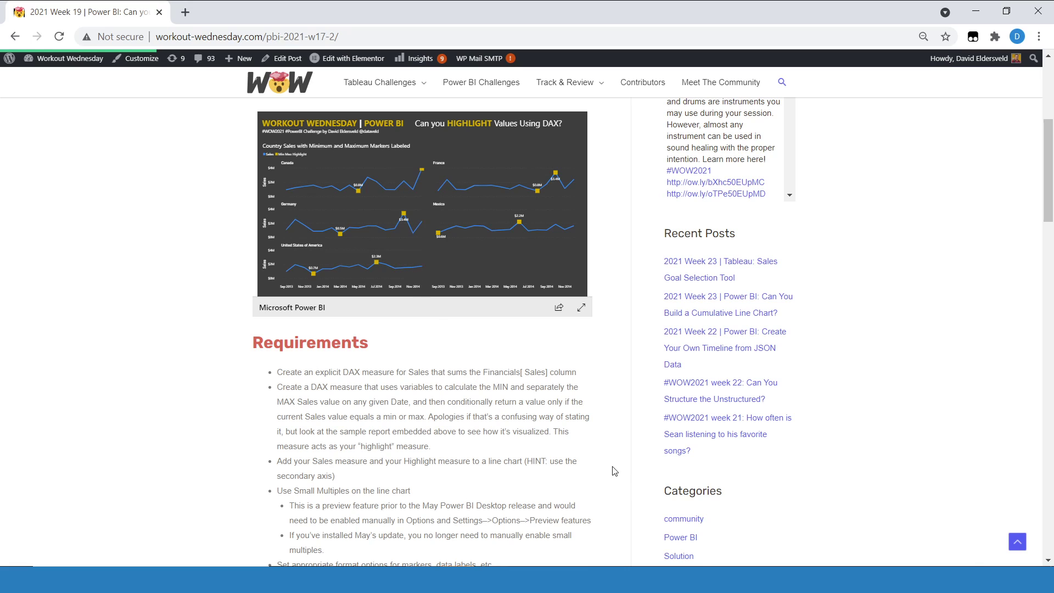
pyautogui.scroll(-2, 606, 461)
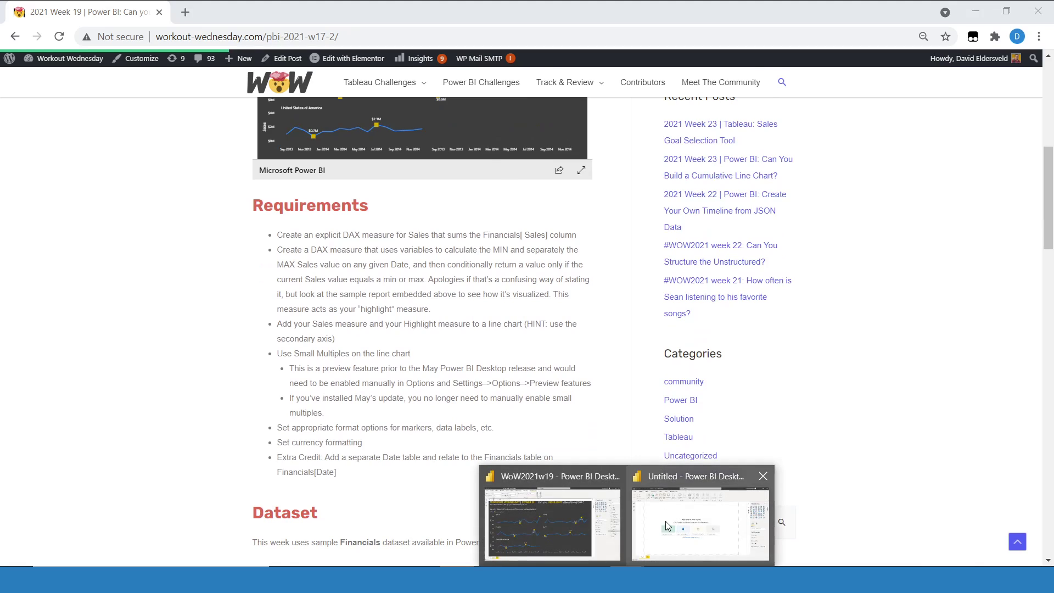
# Step: In the untitled report, load the sample financial data from Help > Examples, ticking the financials table
pyautogui.click(667, 526)
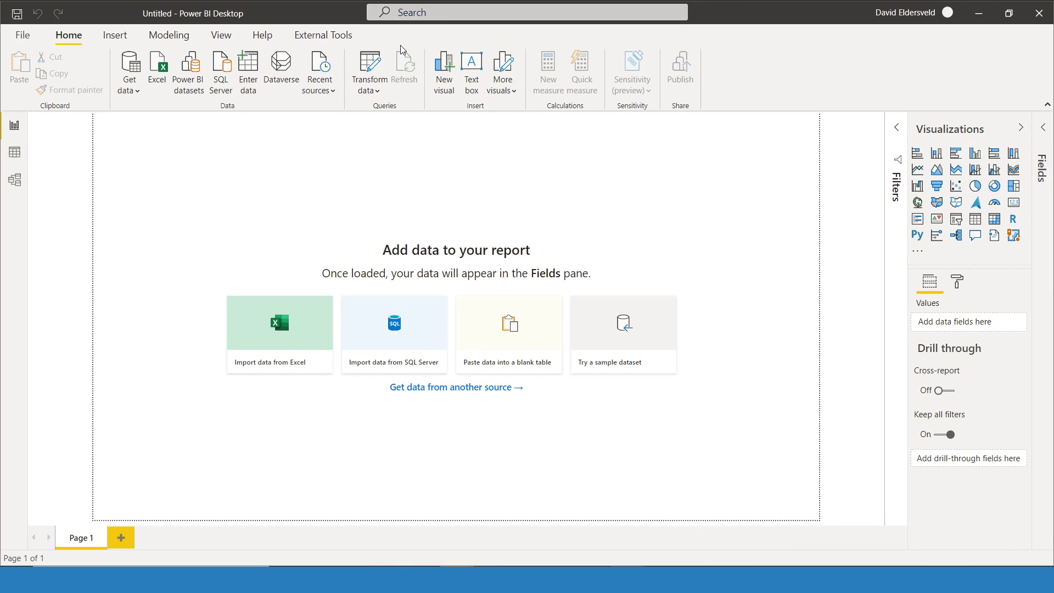
pyautogui.click(267, 36)
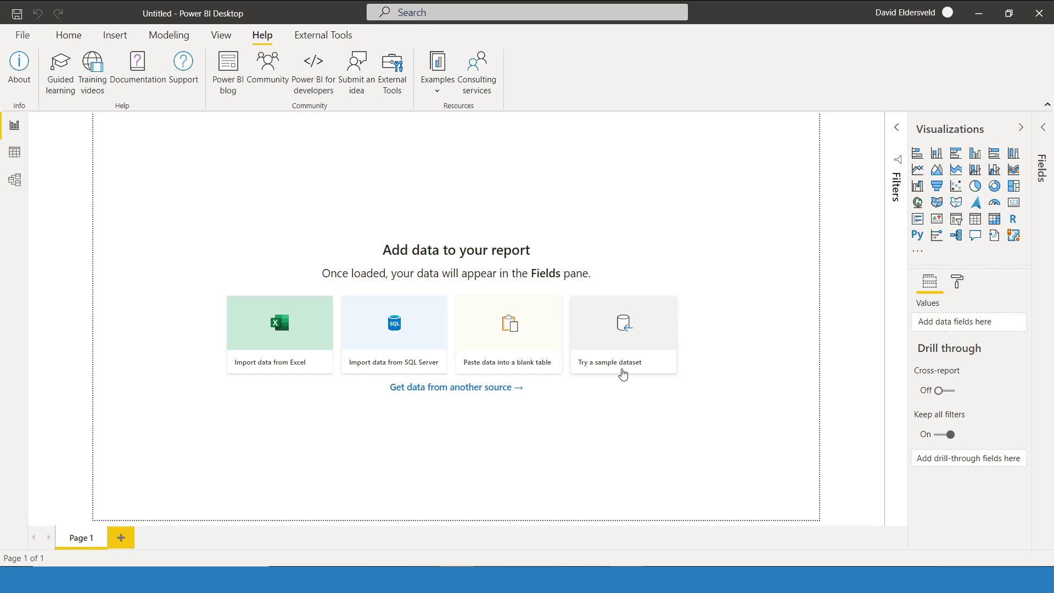
pyautogui.click(437, 92)
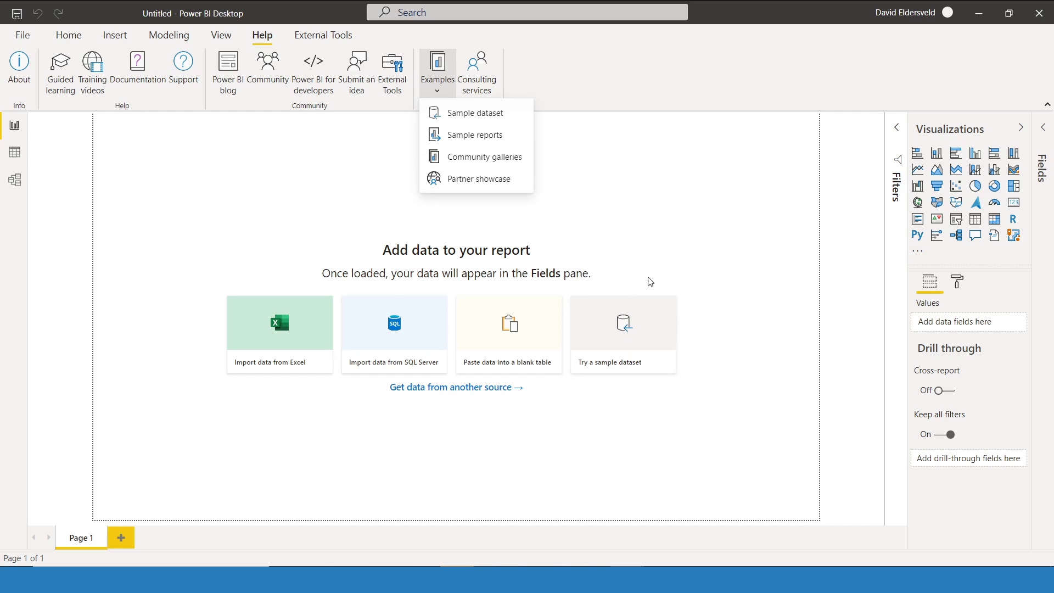
pyautogui.click(455, 114)
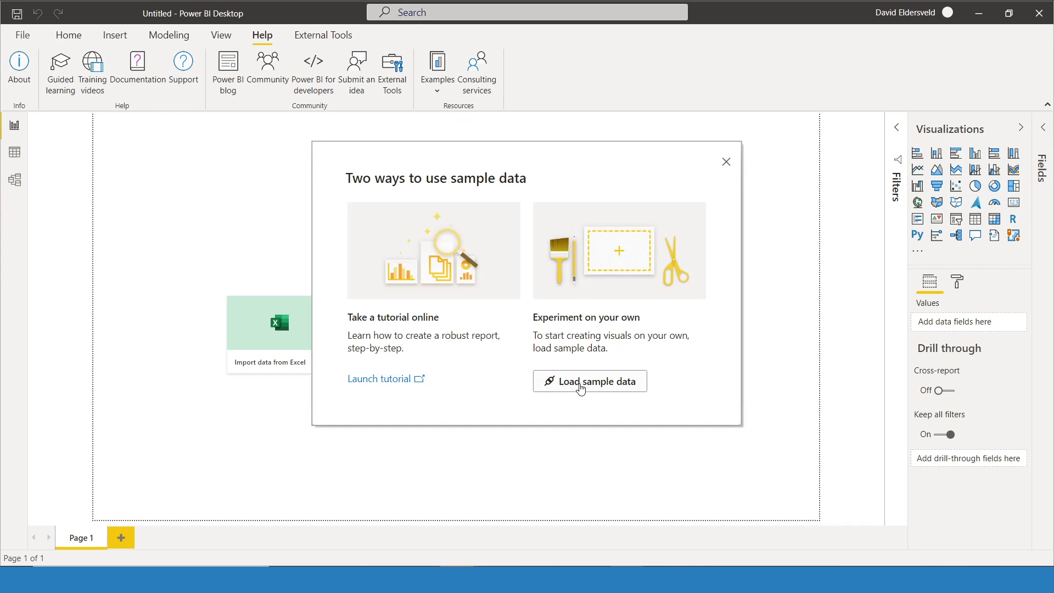
pyautogui.click(602, 387)
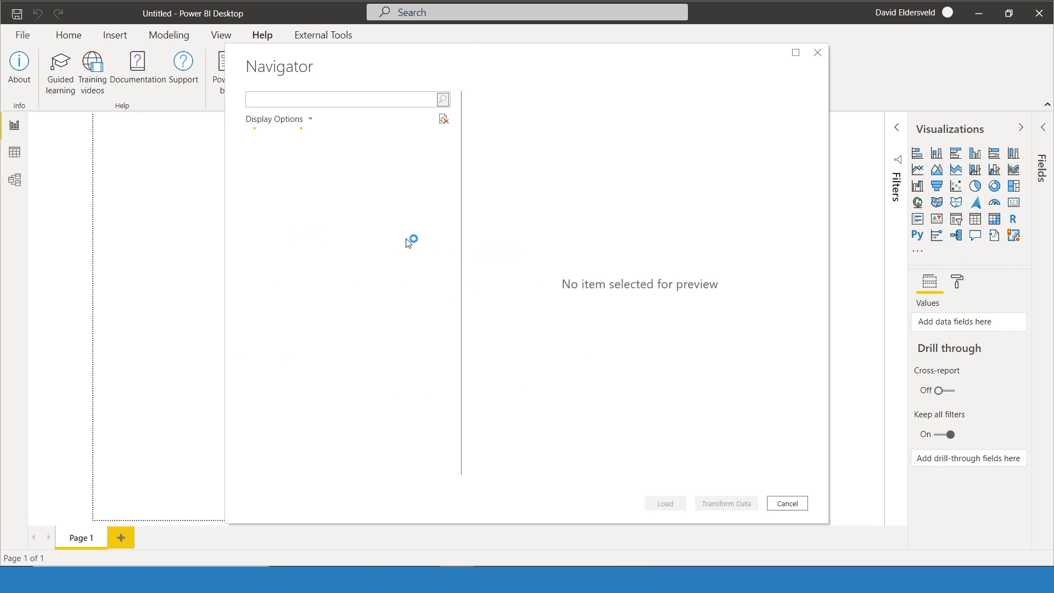
pyautogui.click(267, 159)
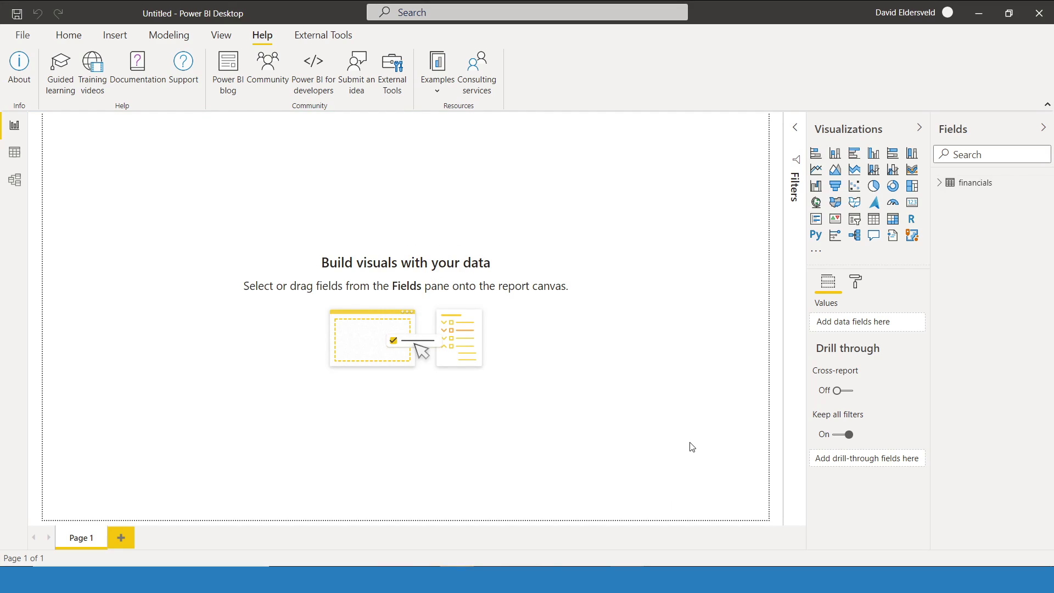
# Step: Expand financials to list its fields, browse its rows in Data view, then start a new measure
pyautogui.click(941, 184)
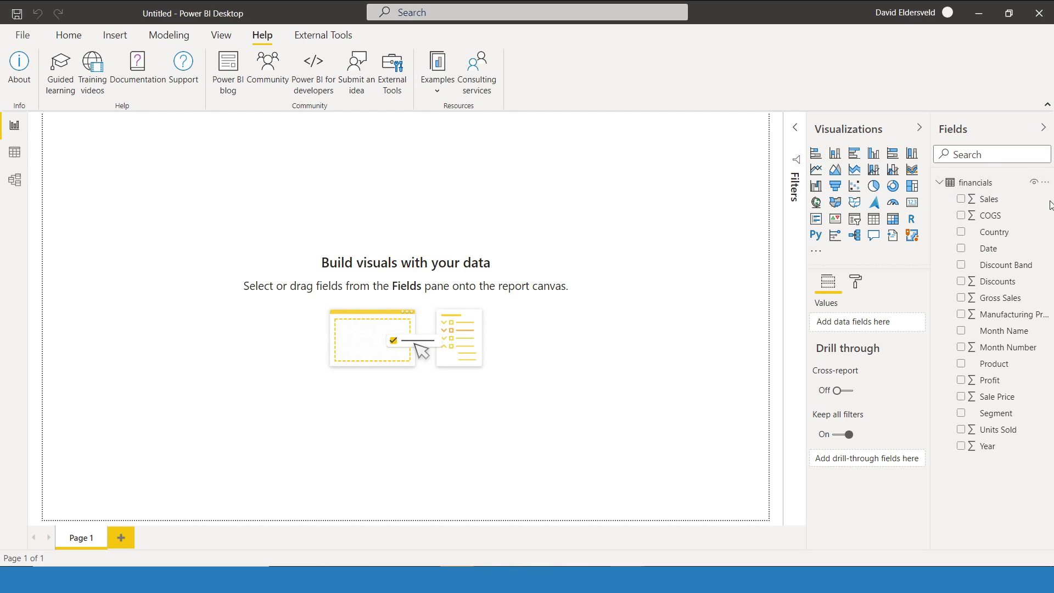
pyautogui.click(15, 151)
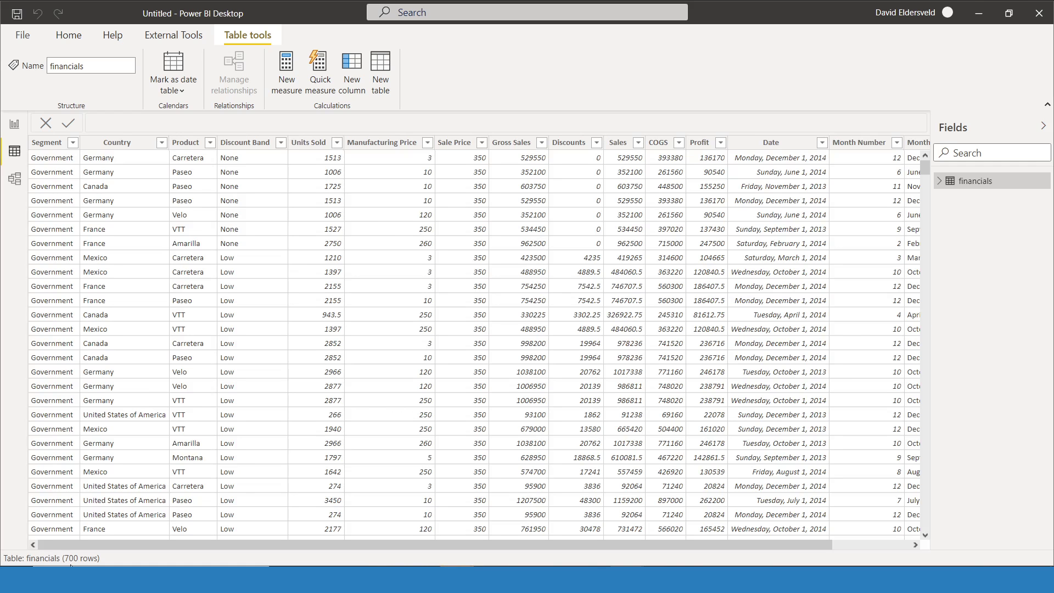
pyautogui.click(15, 125)
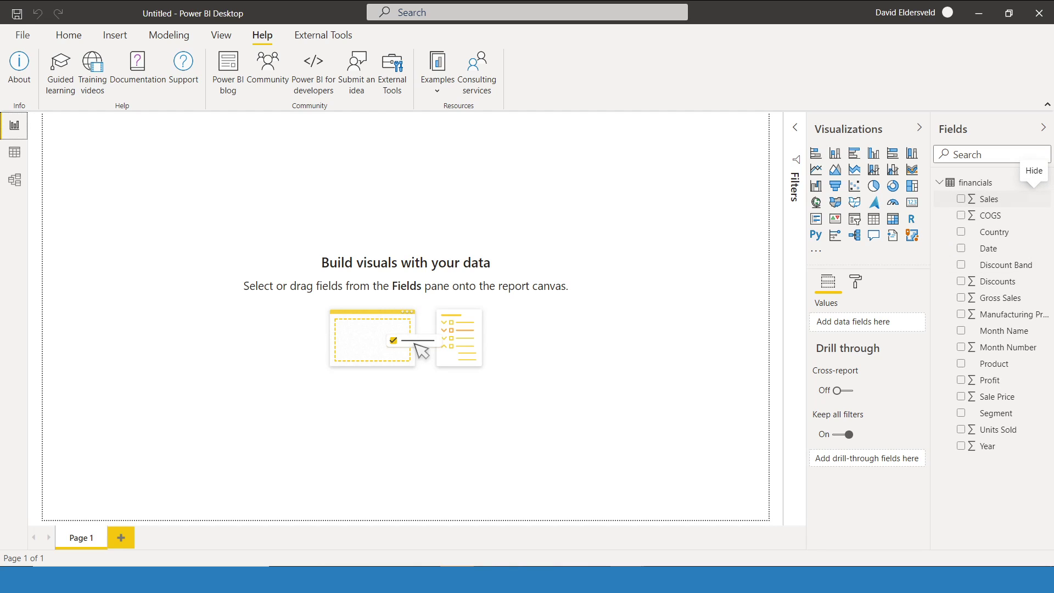
pyautogui.click(1046, 200)
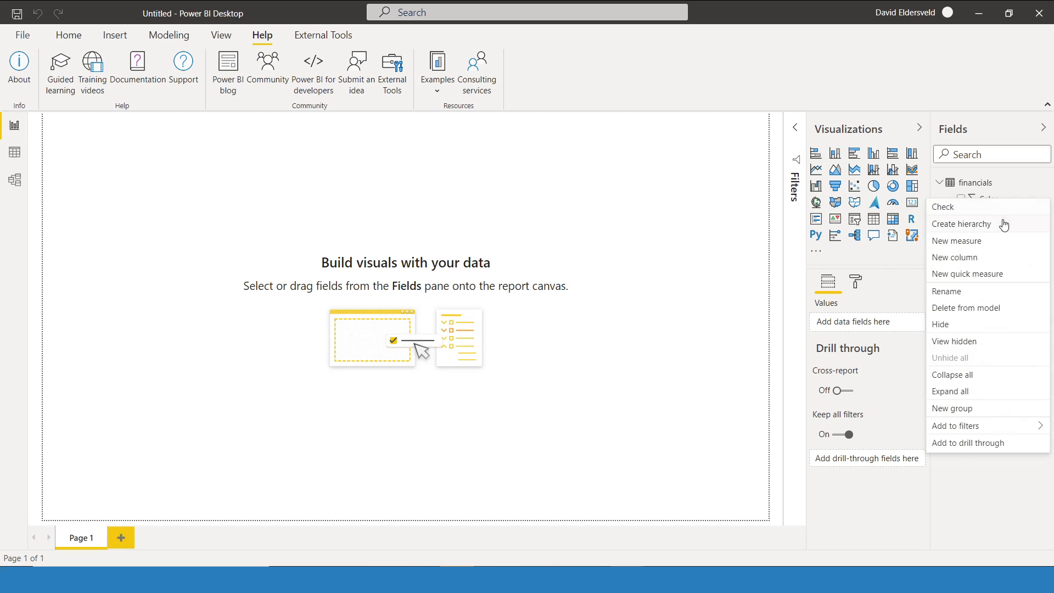
pyautogui.click(977, 242)
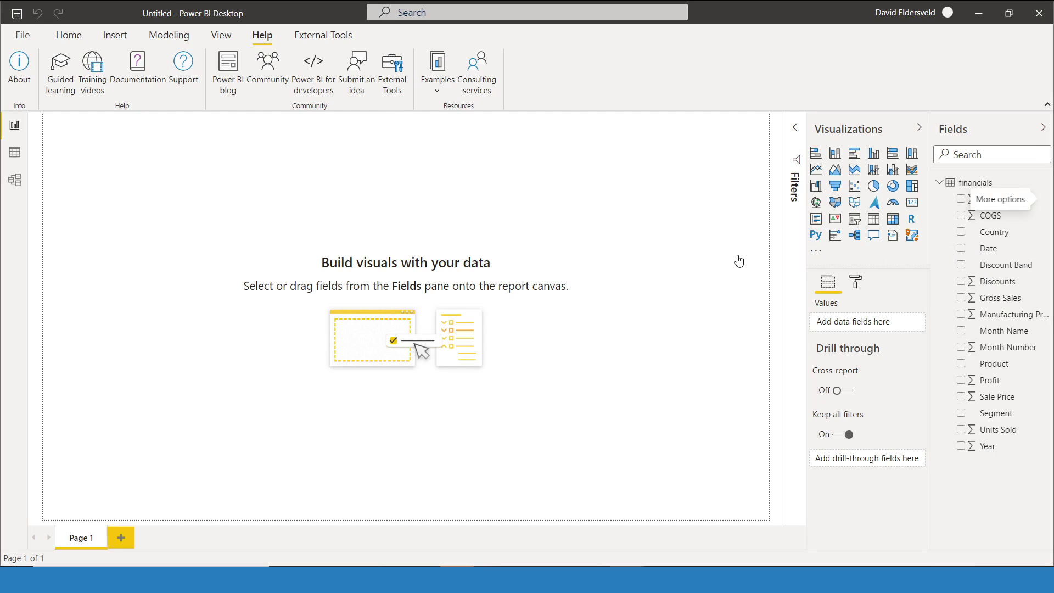
# Step: Define a Sales measure as SUM(financials[Sales]) and add another blank measure to financials
pyautogui.write('S')
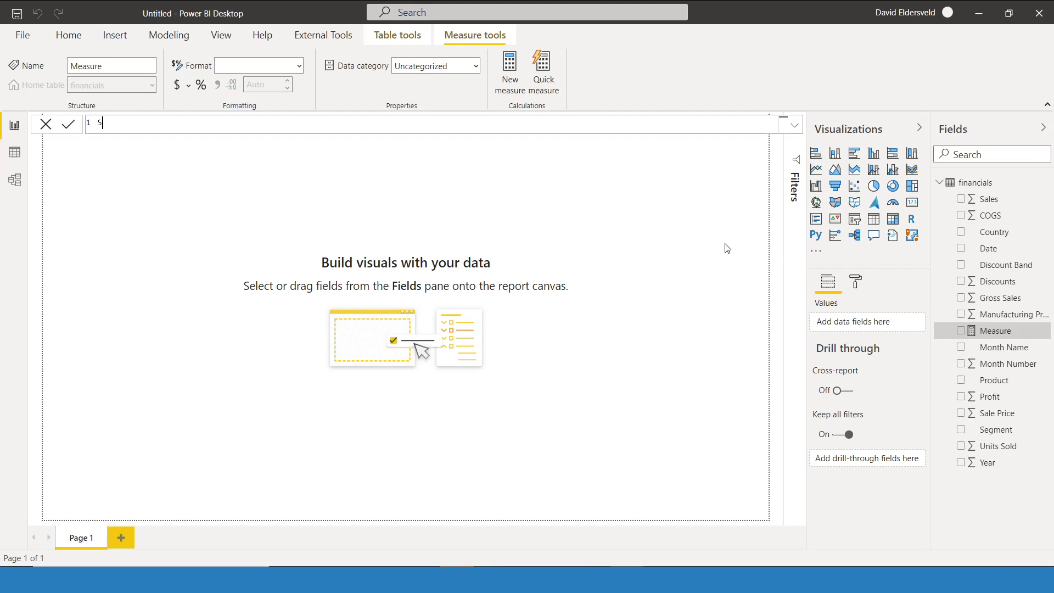
pyautogui.write('ales +')
pyautogui.write('SUM(')
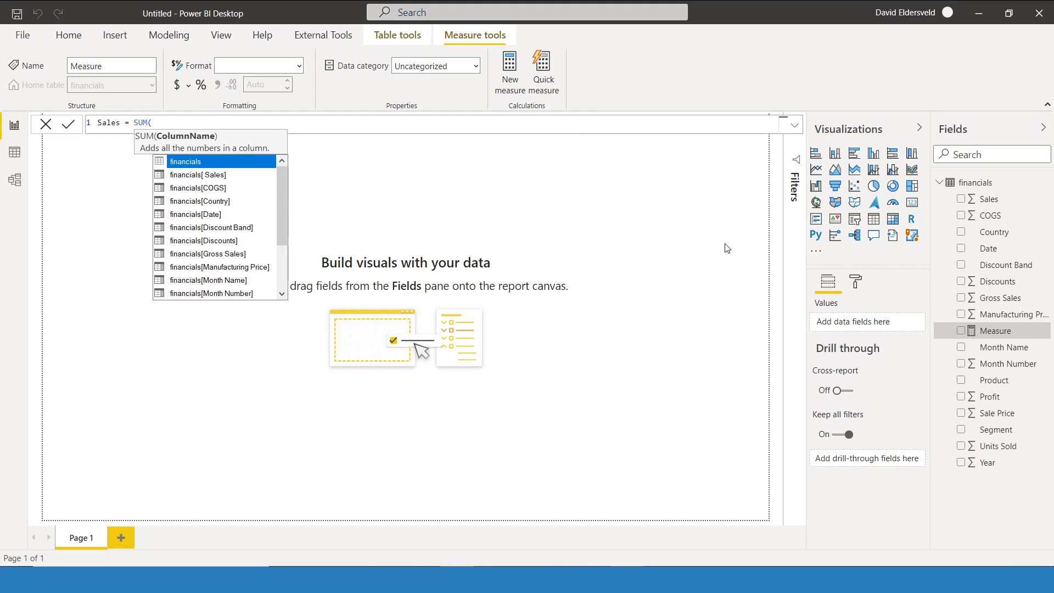
pyautogui.write('sal')
pyautogui.press('Up')
pyautogui.press('Up')
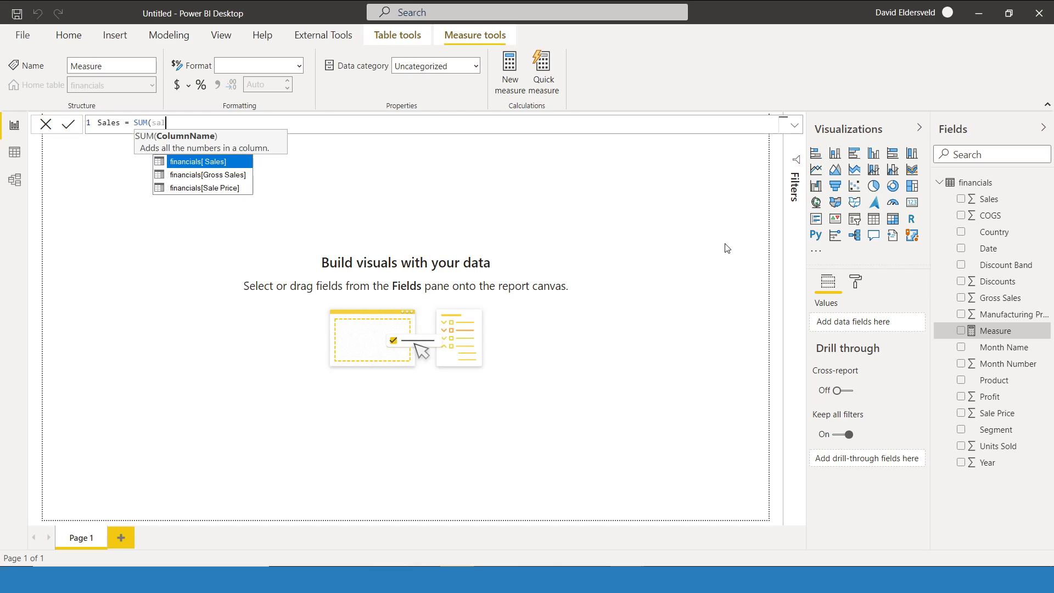
pyautogui.press('Tab')
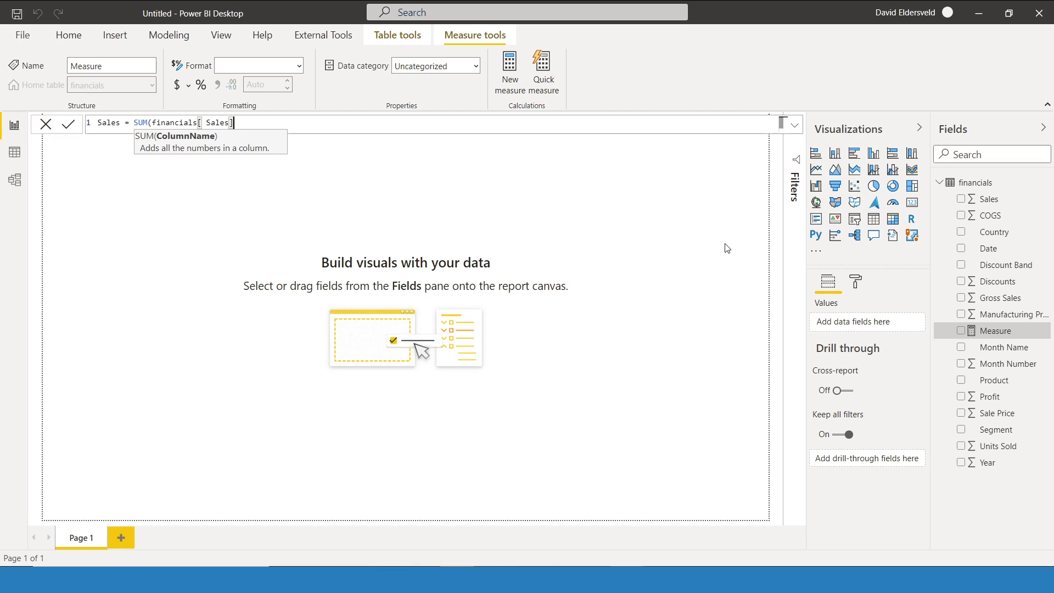
pyautogui.write(')')
pyautogui.press('Return')
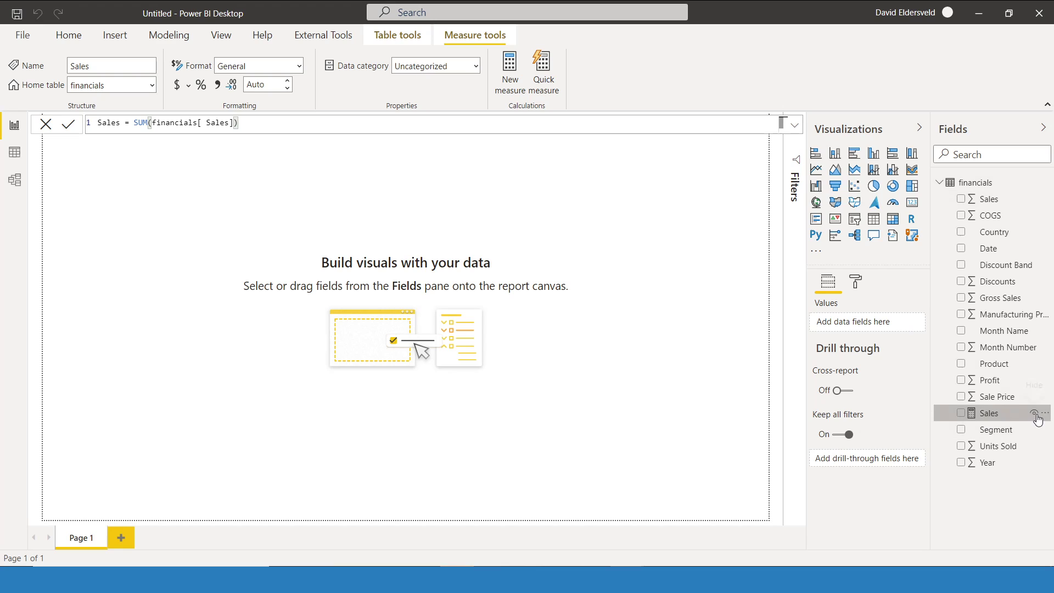
pyautogui.click(1045, 413)
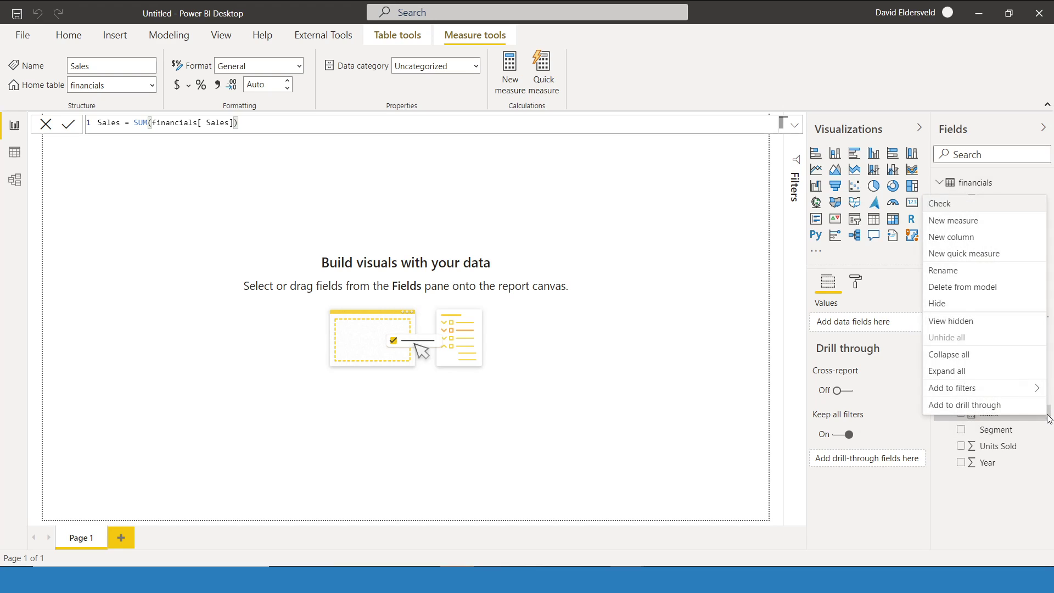
pyautogui.click(940, 222)
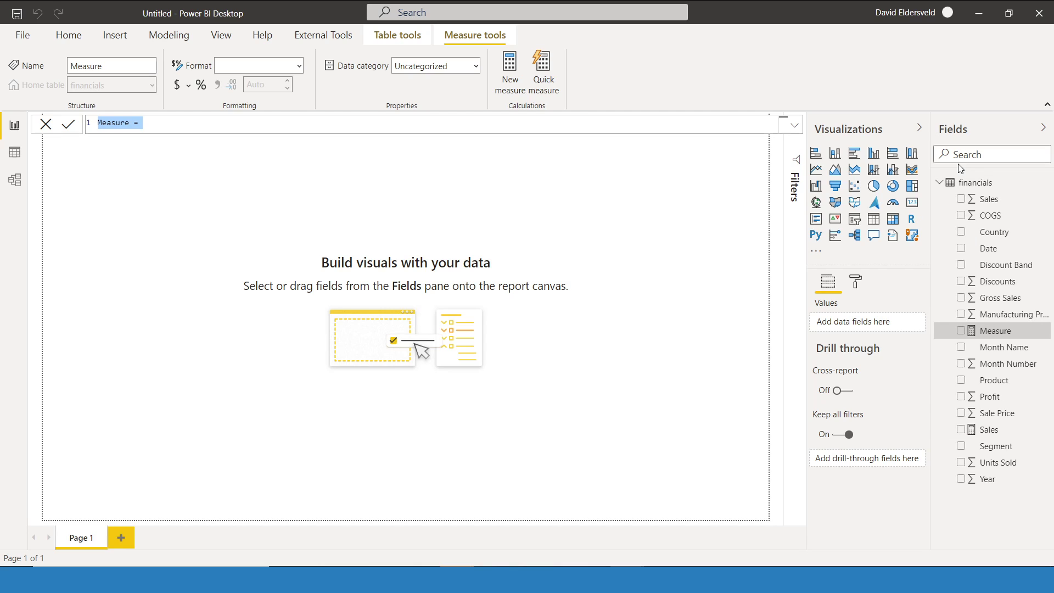
# Step: Start Min Max Highlight with VAR MaxValue = MINX(ALLSELECTED(financials[Date]), CALCULATE([Sales]))
pyautogui.write('Min')
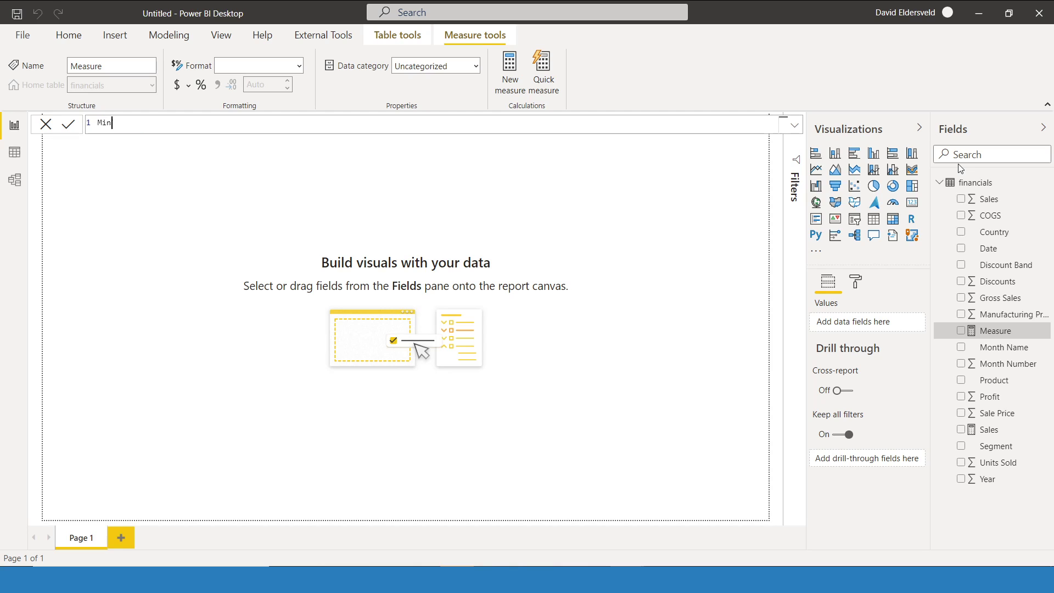
pyautogui.write(' Max Highlight =')
pyautogui.hotkey('shift', 'Return')
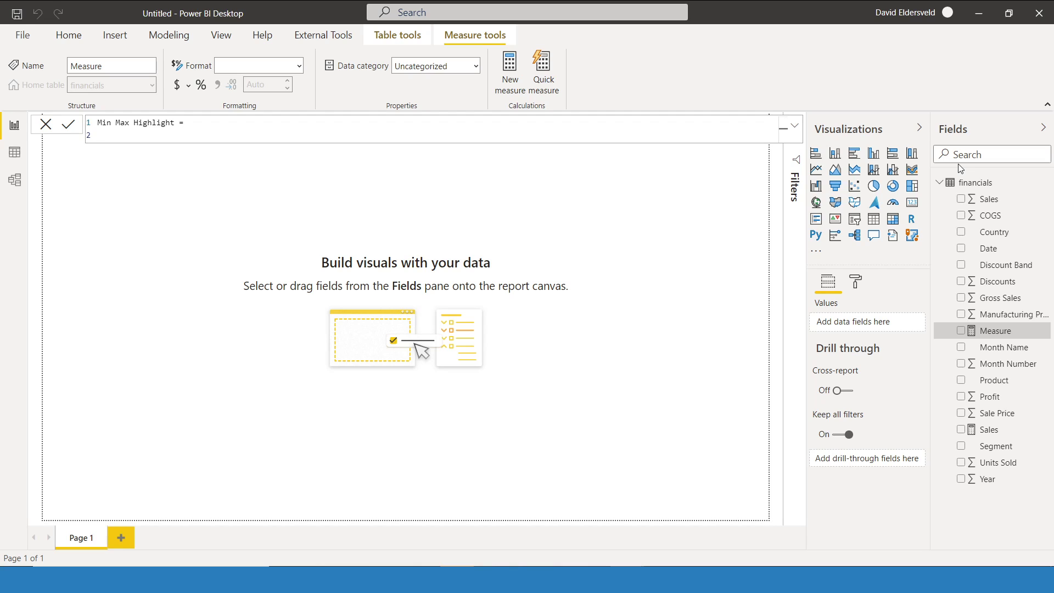
pyautogui.write('V')
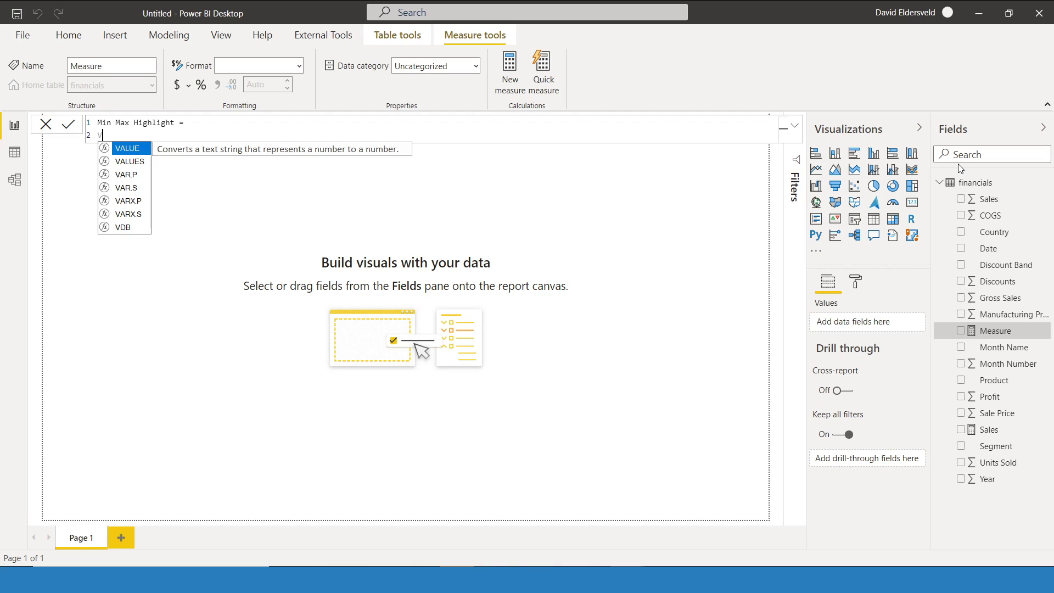
pyautogui.write('AR MaxValue =')
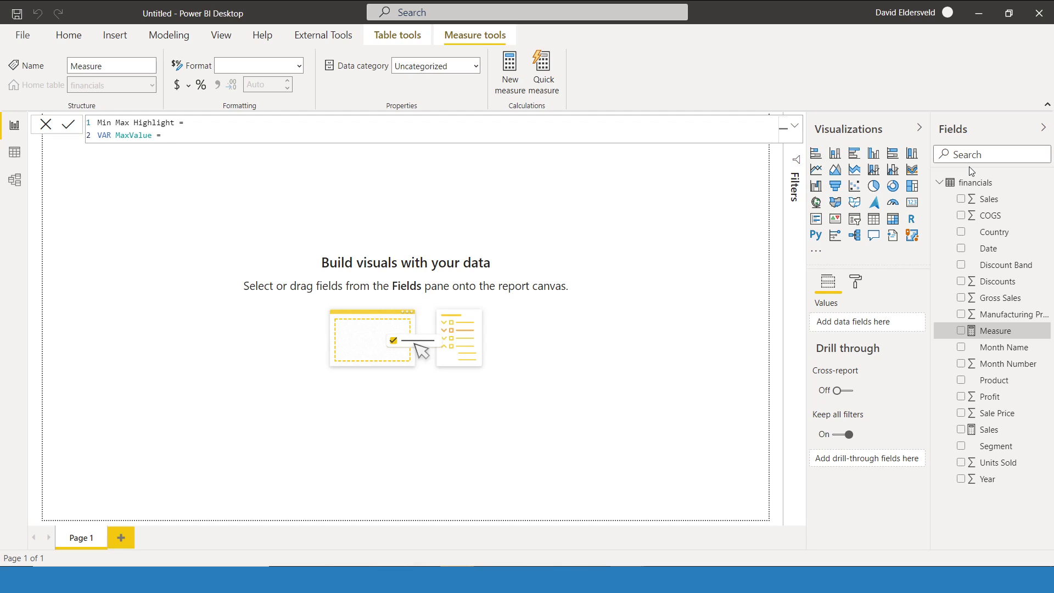
pyautogui.write('MINX(')
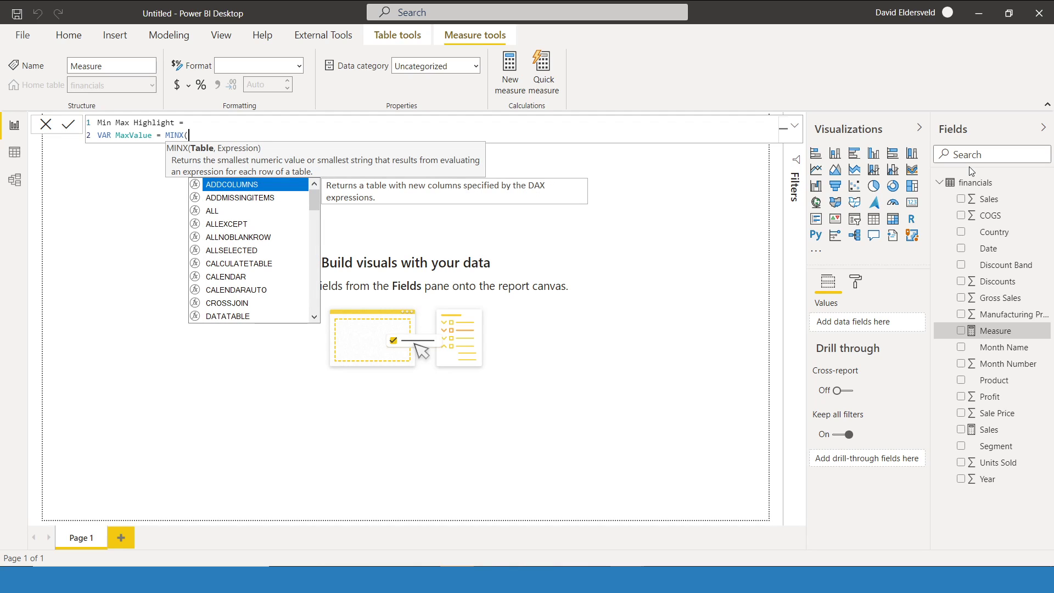
pyautogui.write(')')
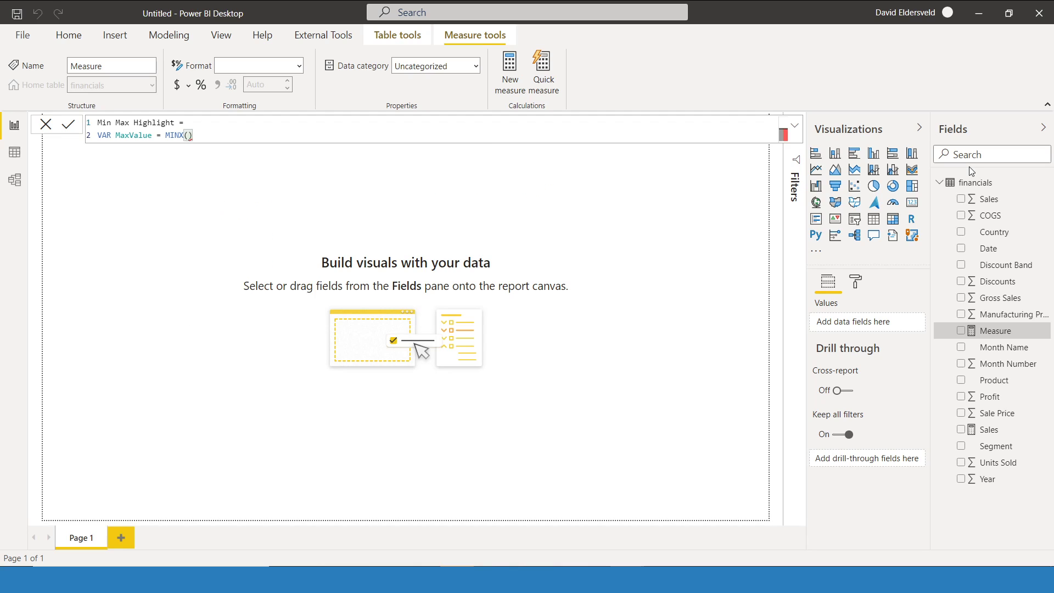
pyautogui.write('ALLSELECTED(')
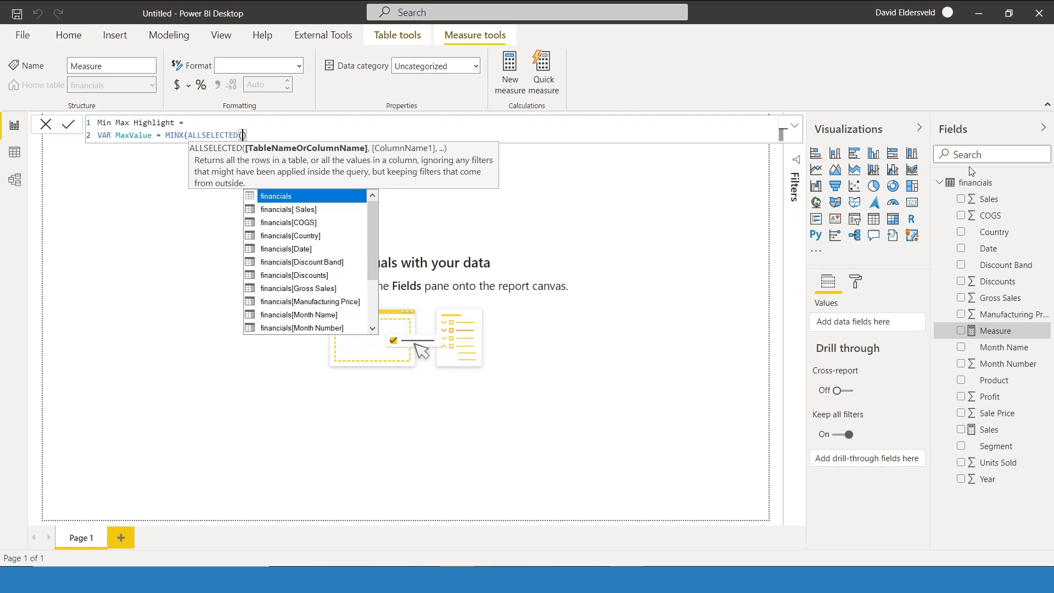
pyautogui.write('date')
pyautogui.press('Tab')
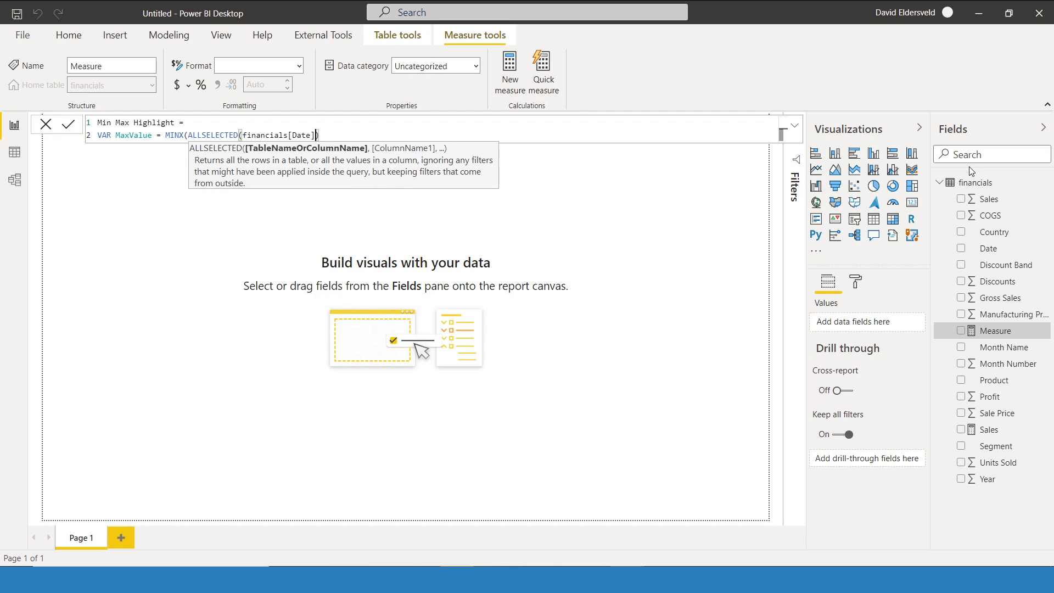
pyautogui.write(')')
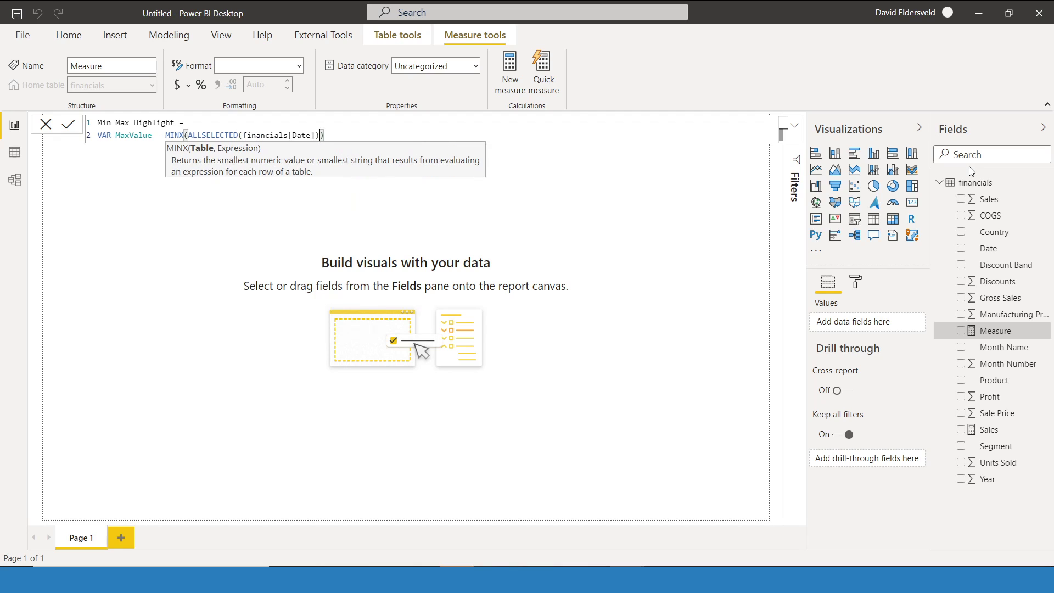
pyautogui.press('Left')
pyautogui.press('Left')
pyautogui.press('Left')
pyautogui.press('Left')
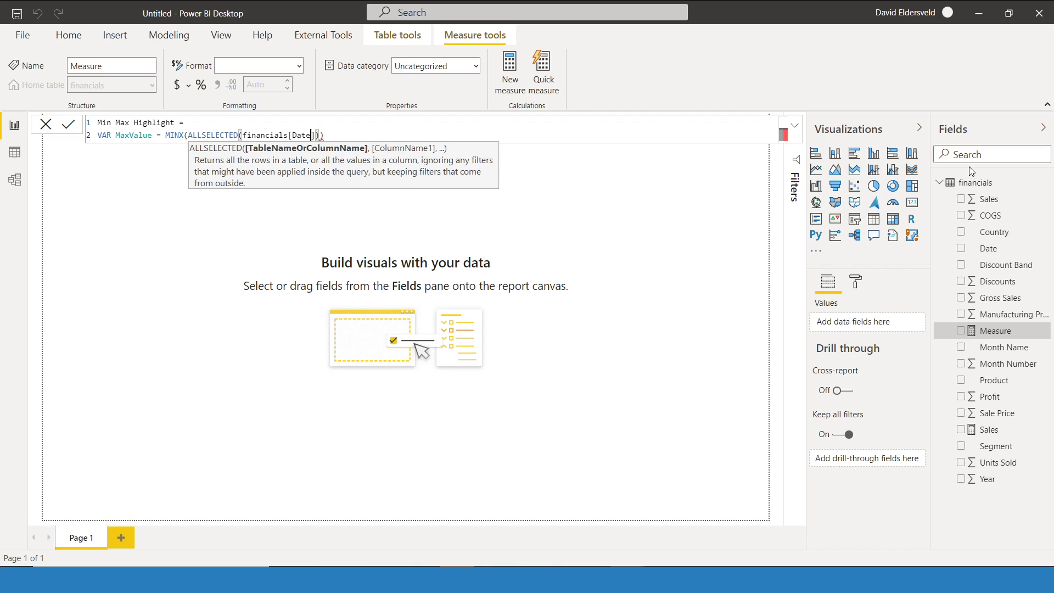
pyautogui.press('Right')
pyautogui.press('Right')
pyautogui.press('Right')
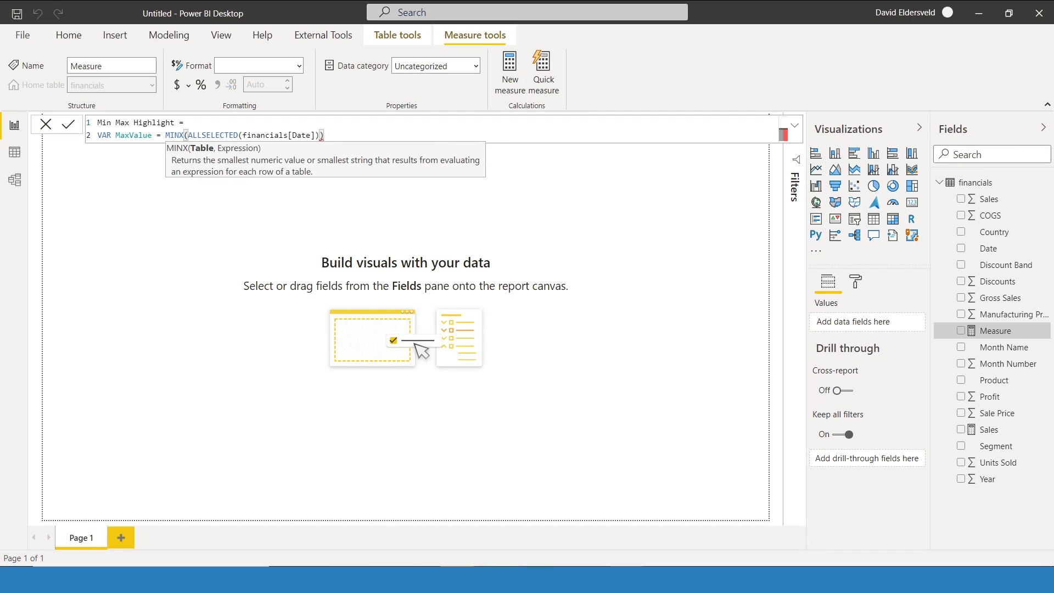
pyautogui.write(', CALCU')
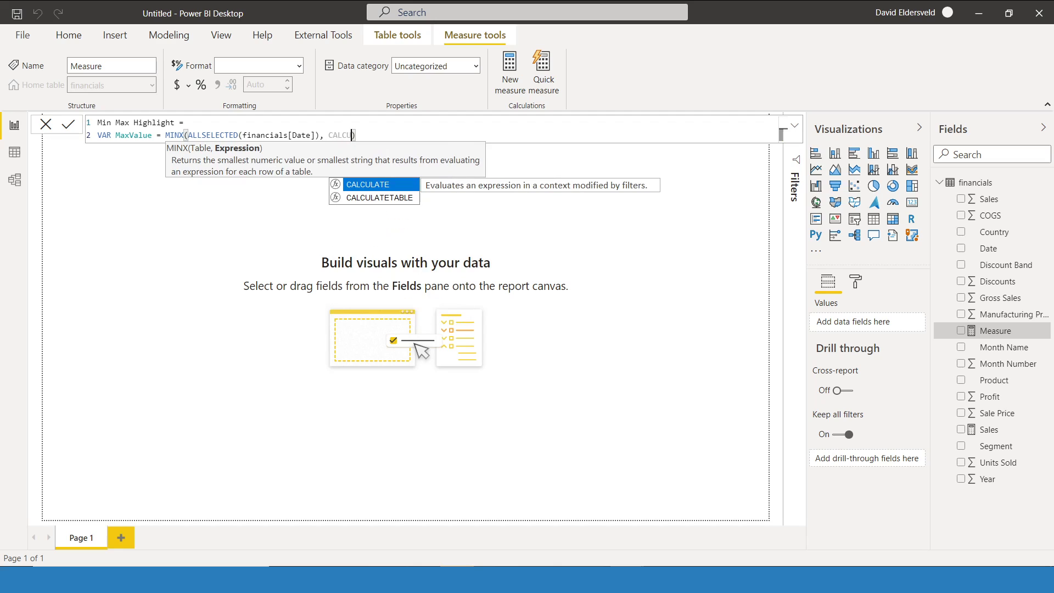
pyautogui.press('Tab')
pyautogui.write('[Sales]')
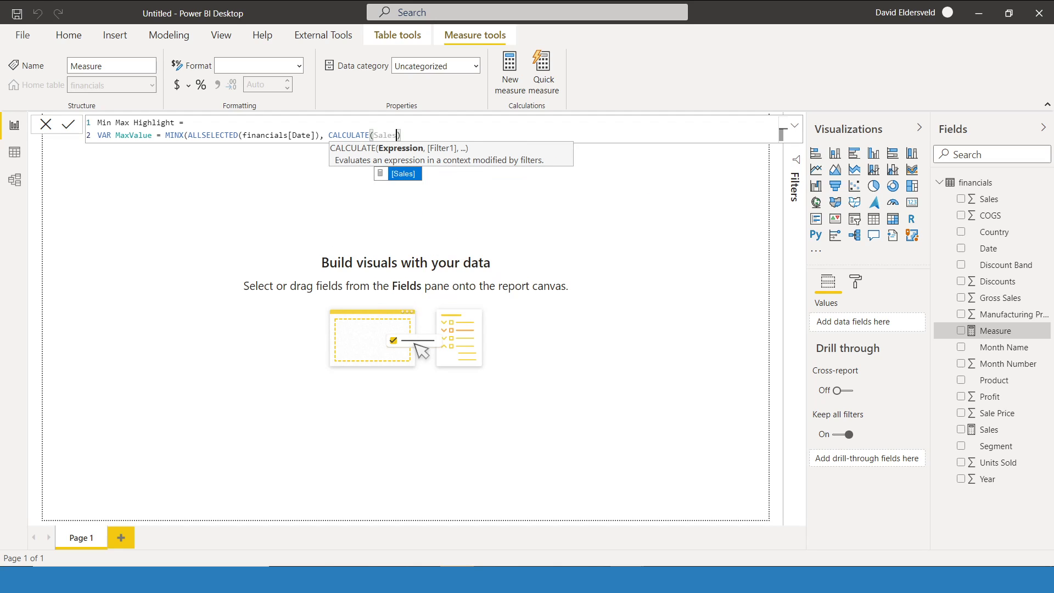
pyautogui.press('Right')
pyautogui.write(')')
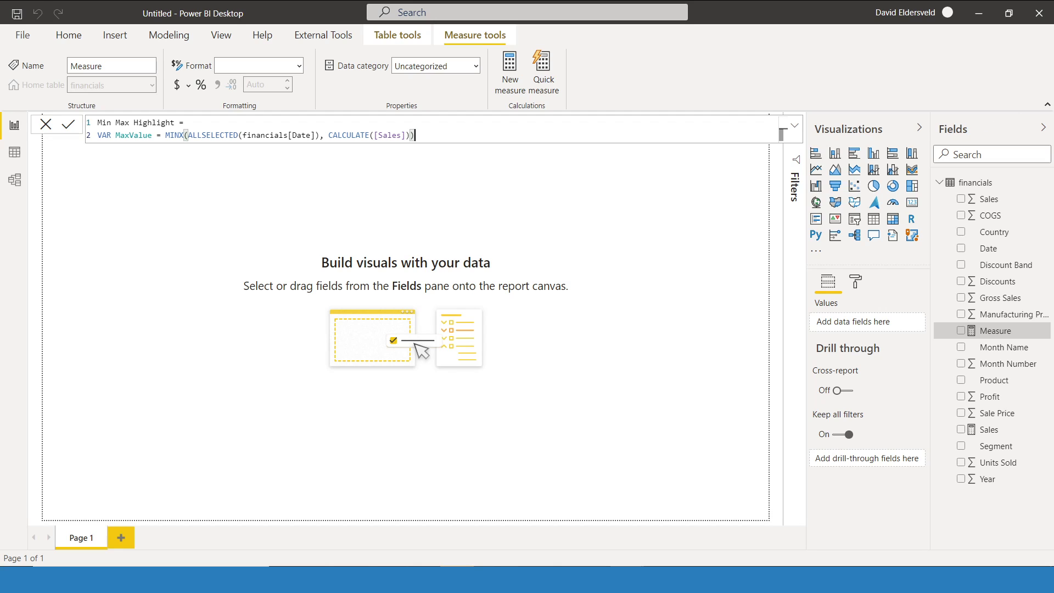
pyautogui.press('Return')
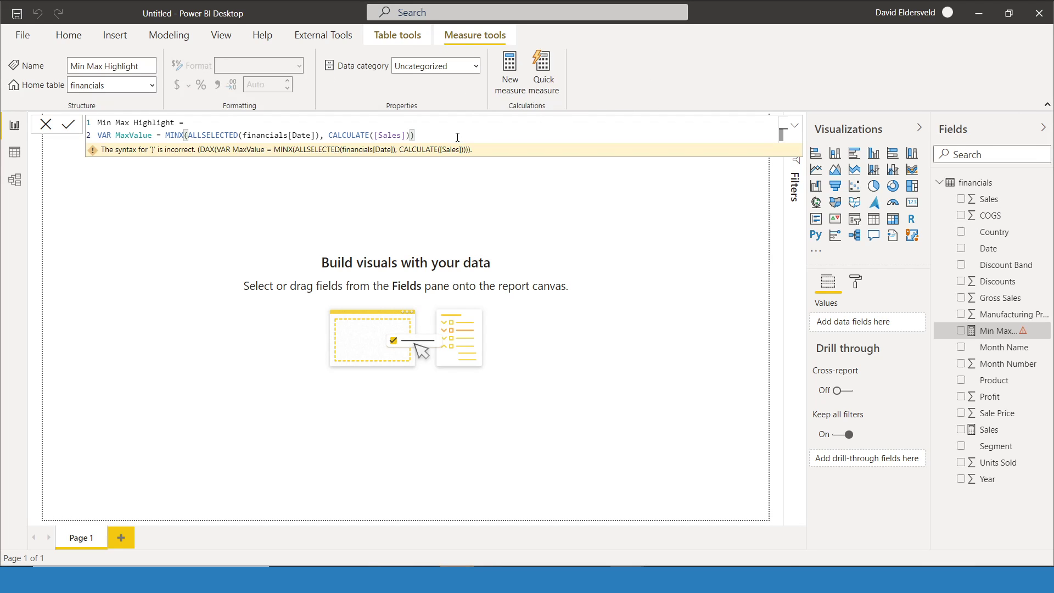
# Step: Add a RETURN MaxValue line and commit the measure
pyautogui.hotkey('shift', 'Return')
pyautogui.write('RET')
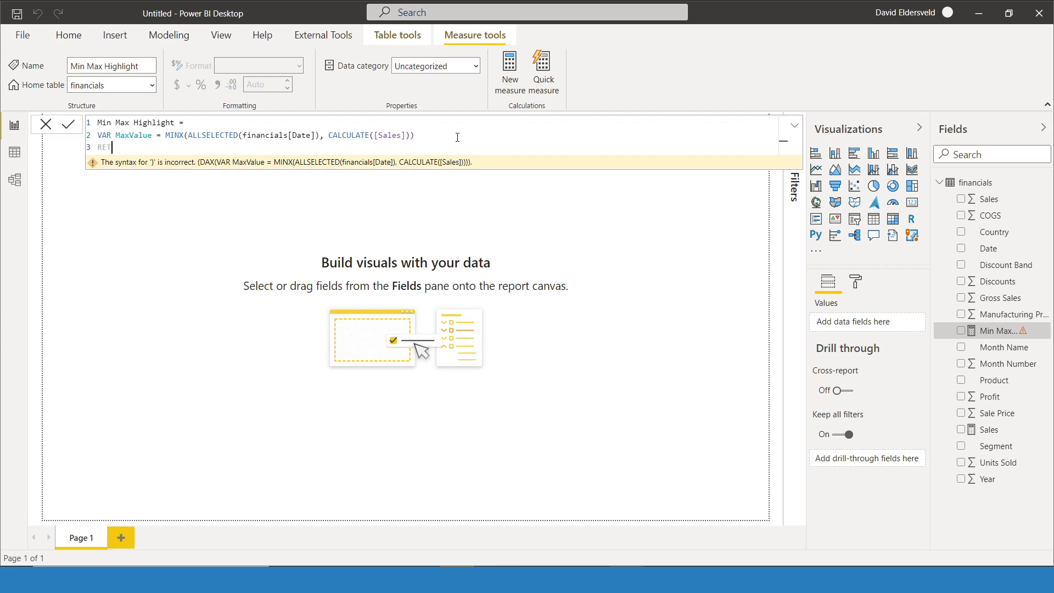
pyautogui.write('URN Max')
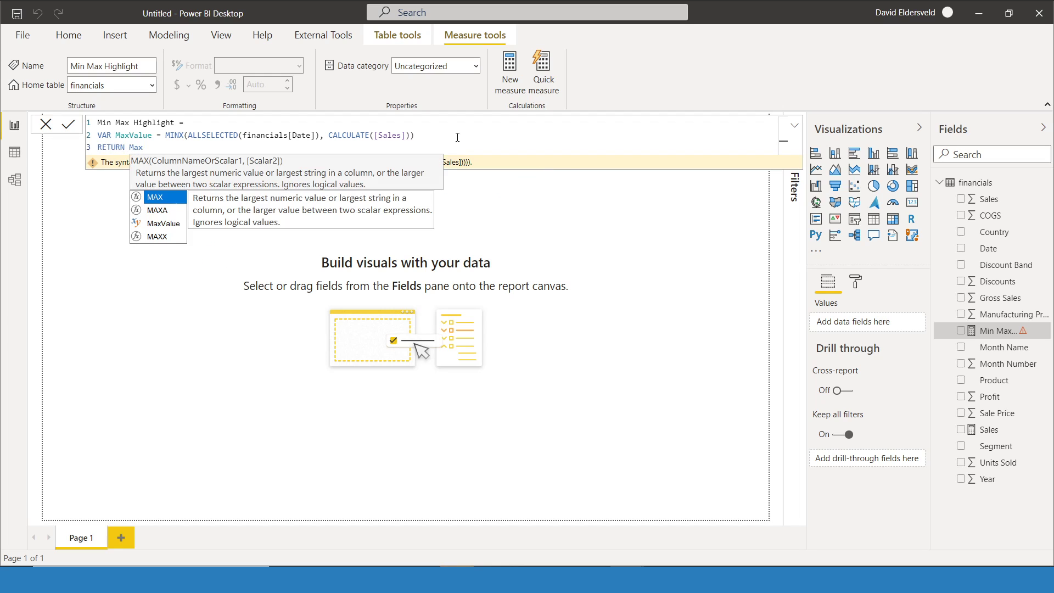
pyautogui.press('Down')
pyautogui.press('Down')
pyautogui.press('Tab')
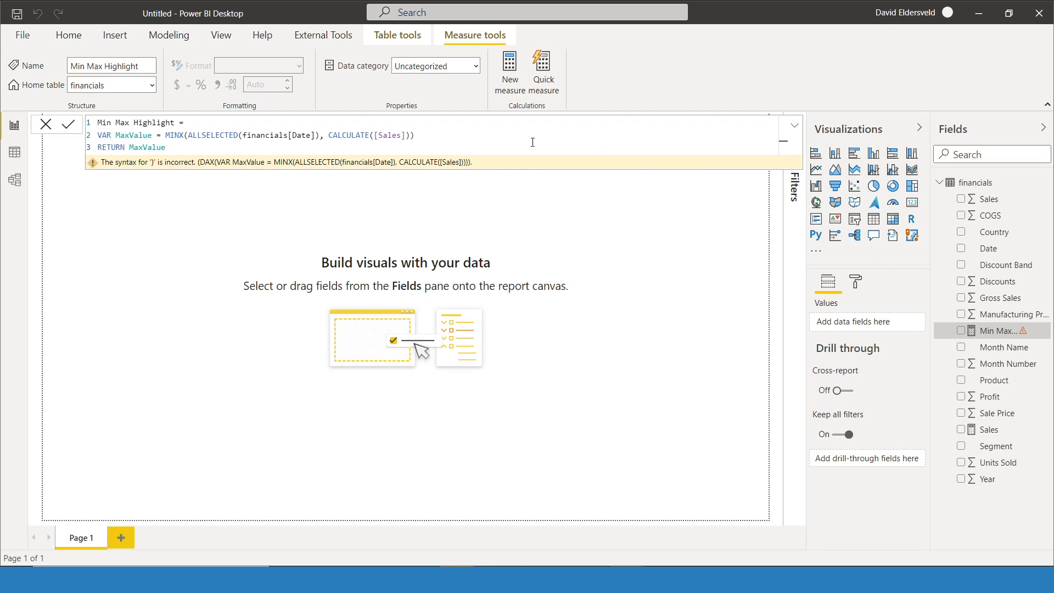
pyautogui.press('Return')
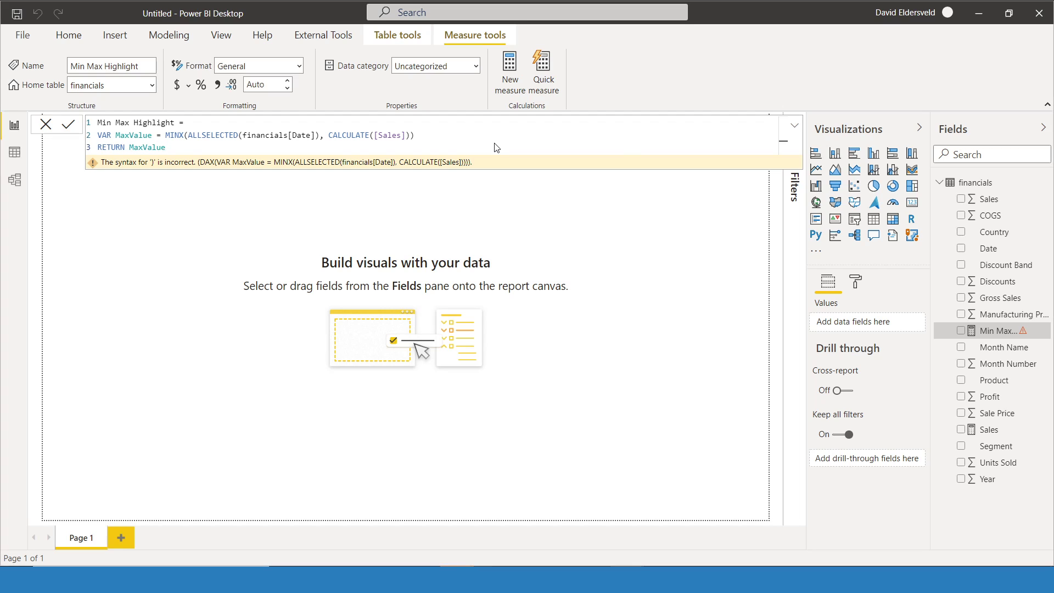
pyautogui.click(639, 244)
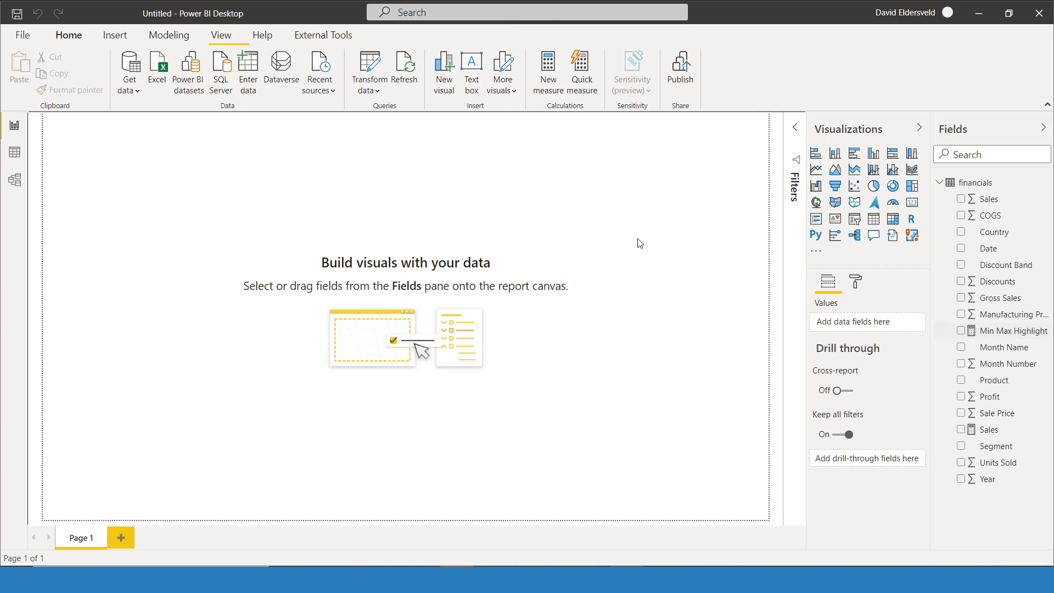
pyautogui.click(874, 221)
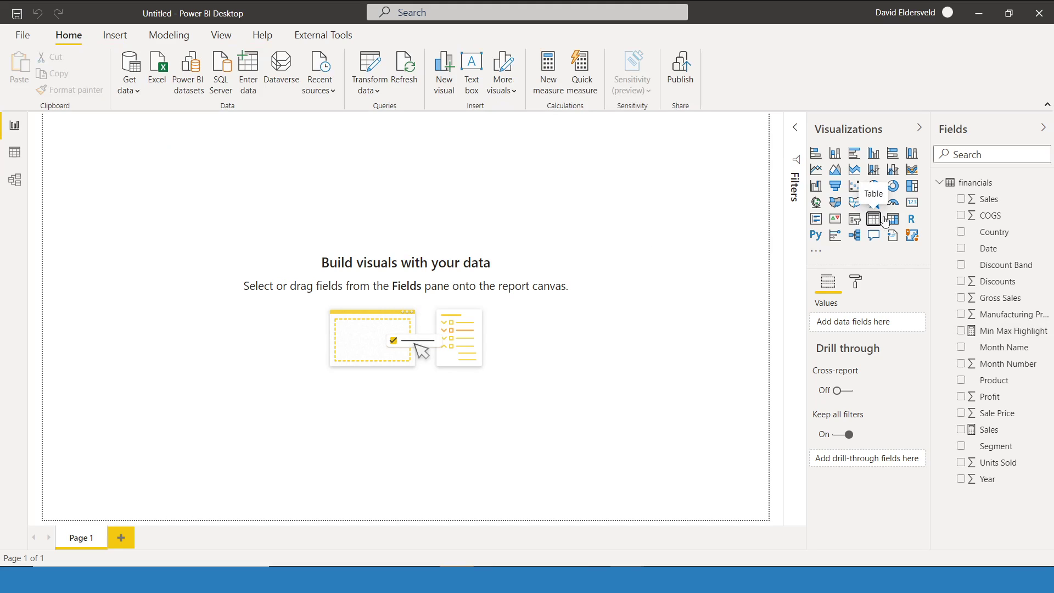
pyautogui.click(961, 429)
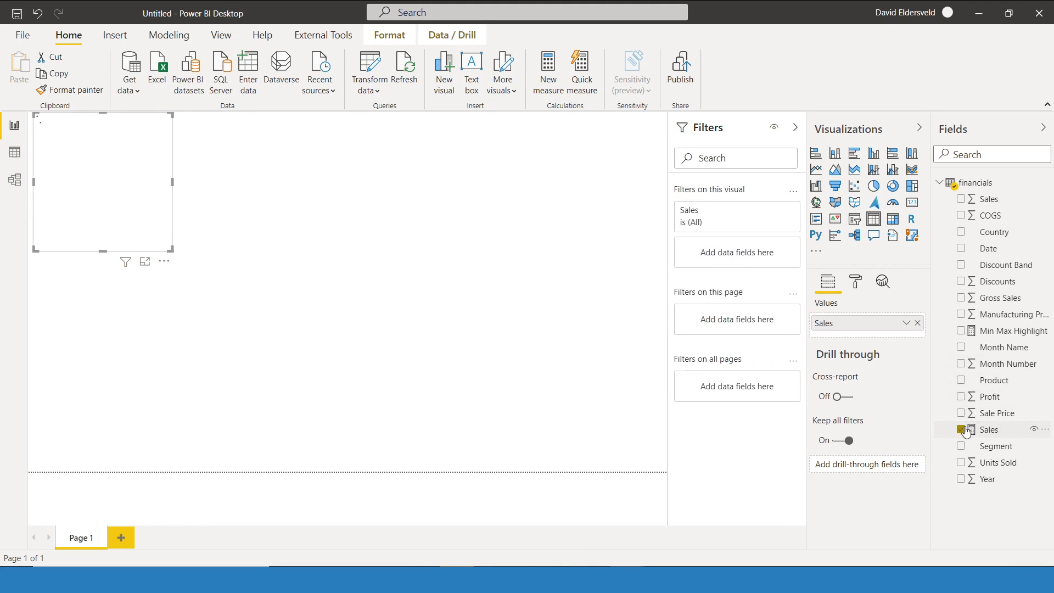
pyautogui.click(961, 330)
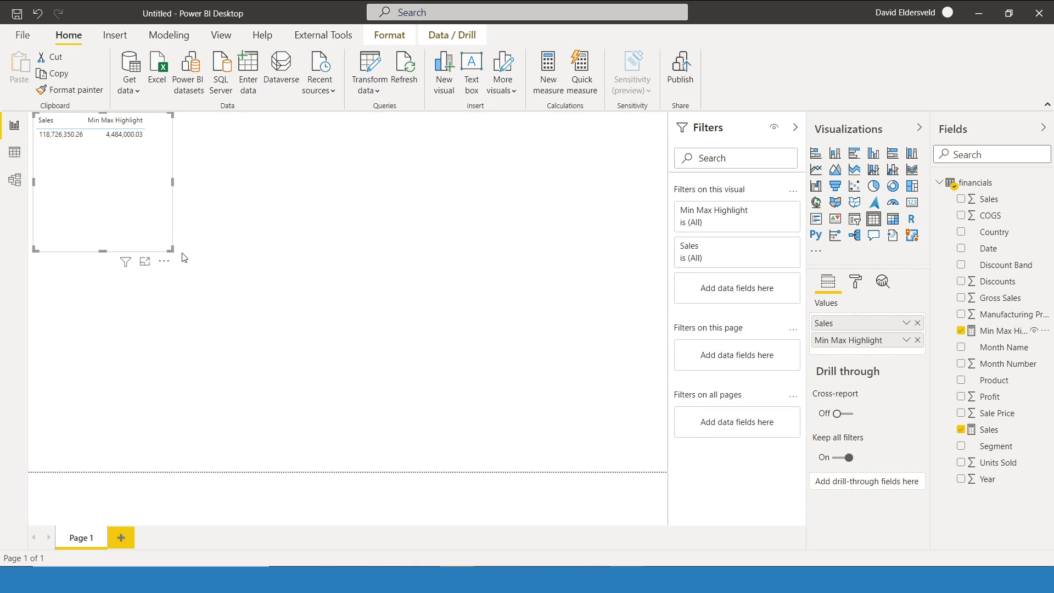
pyautogui.moveTo(173, 251); pyautogui.dragTo(556, 394)
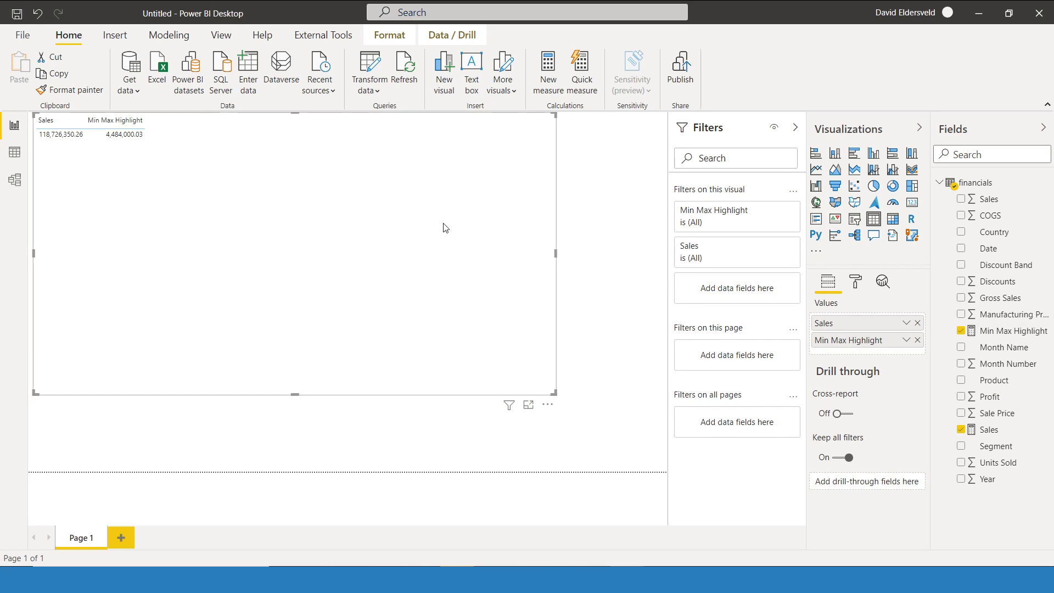
pyautogui.click(855, 282)
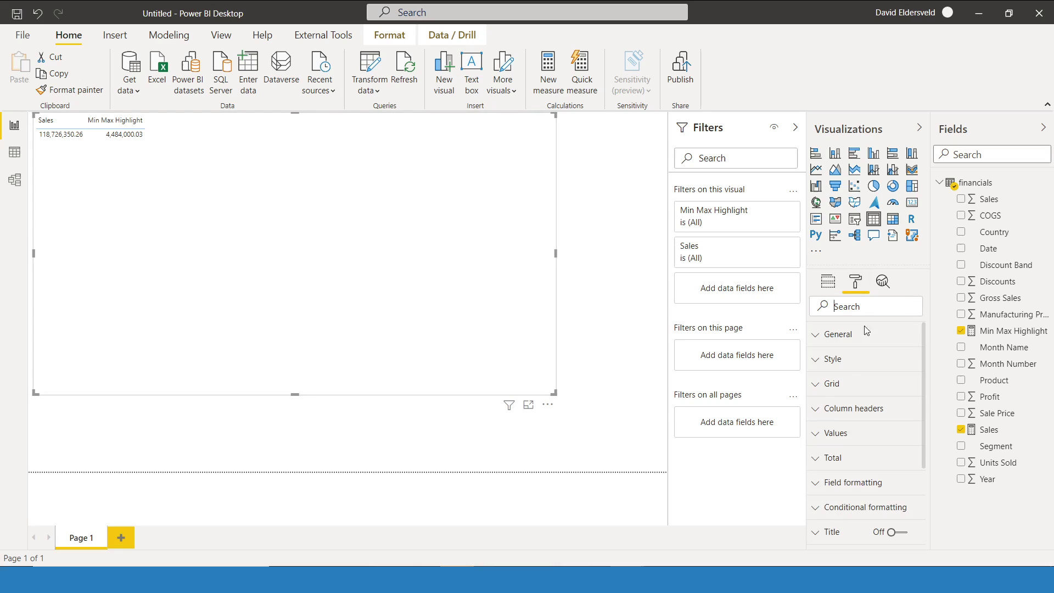
pyautogui.click(822, 387)
pyautogui.scroll(-5, 849, 463)
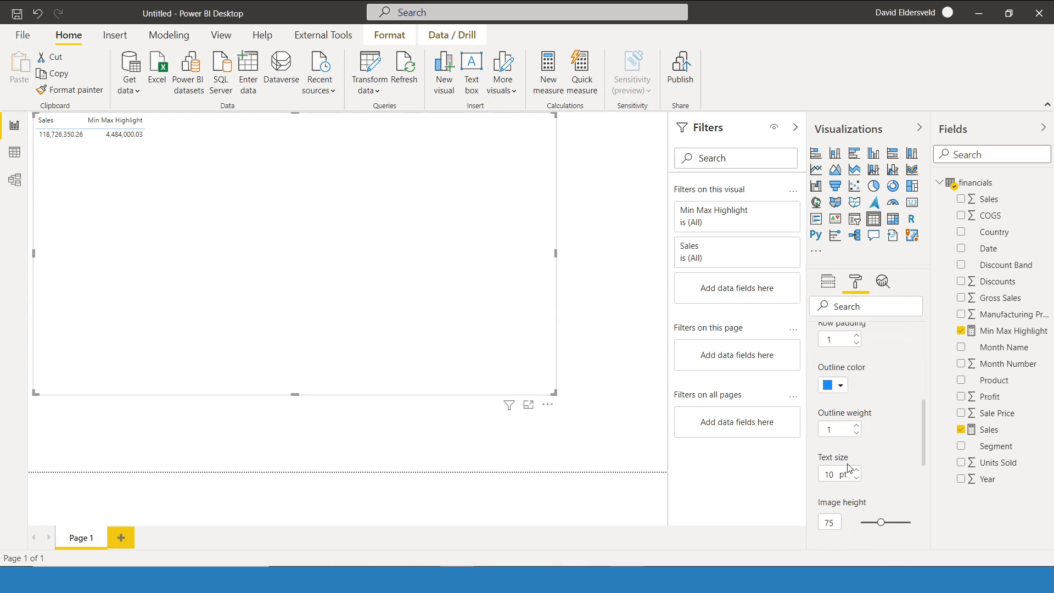
pyautogui.click(856, 470)
pyautogui.click(856, 470)
pyautogui.click(856, 470)
pyautogui.click(856, 470)
pyautogui.click(856, 470)
pyautogui.click(857, 470)
pyautogui.click(856, 471)
pyautogui.click(857, 470)
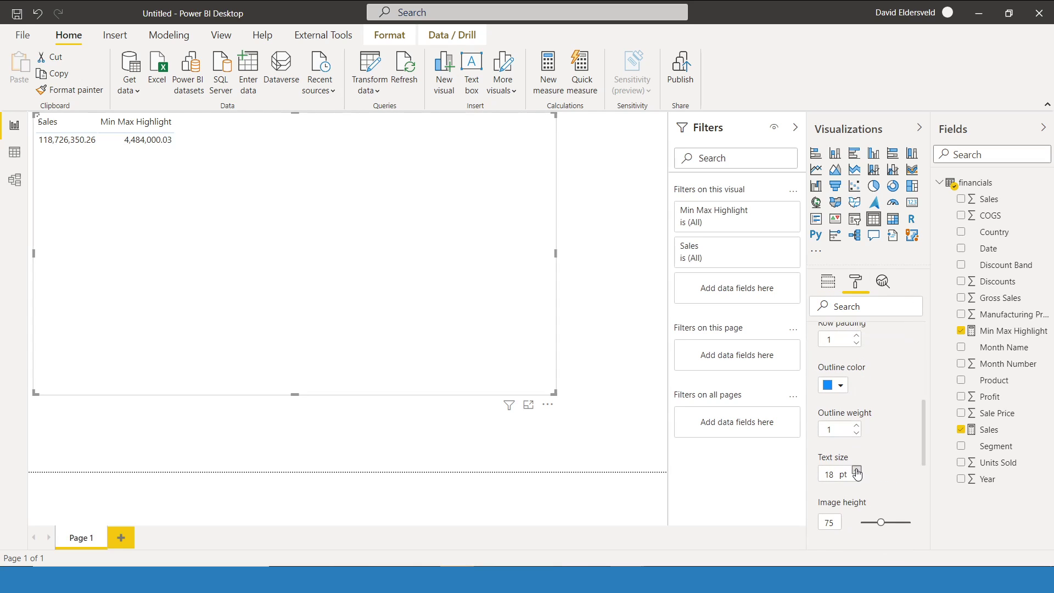
pyautogui.click(856, 470)
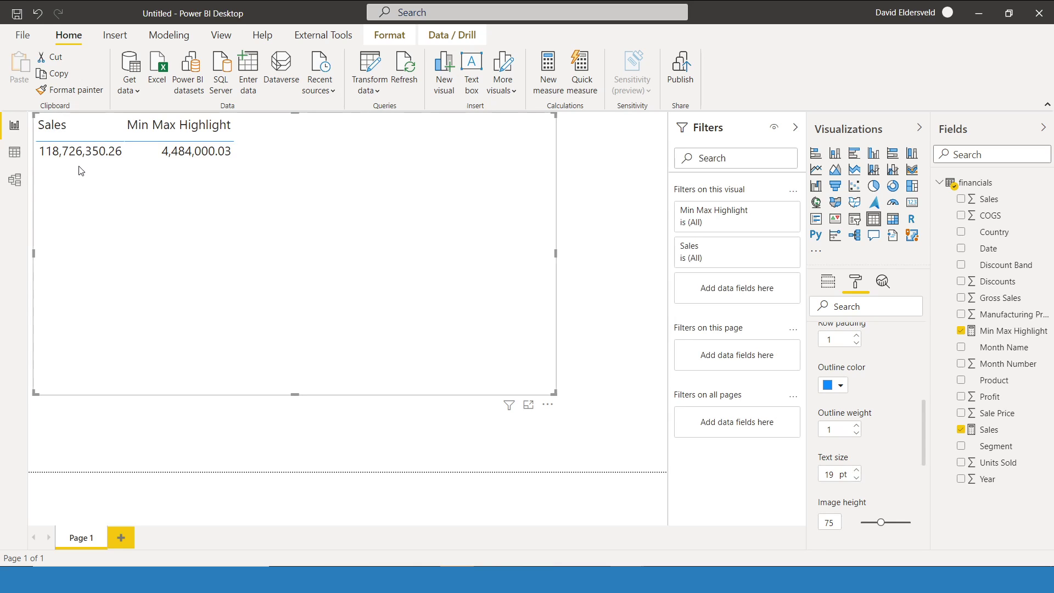
pyautogui.click(198, 163)
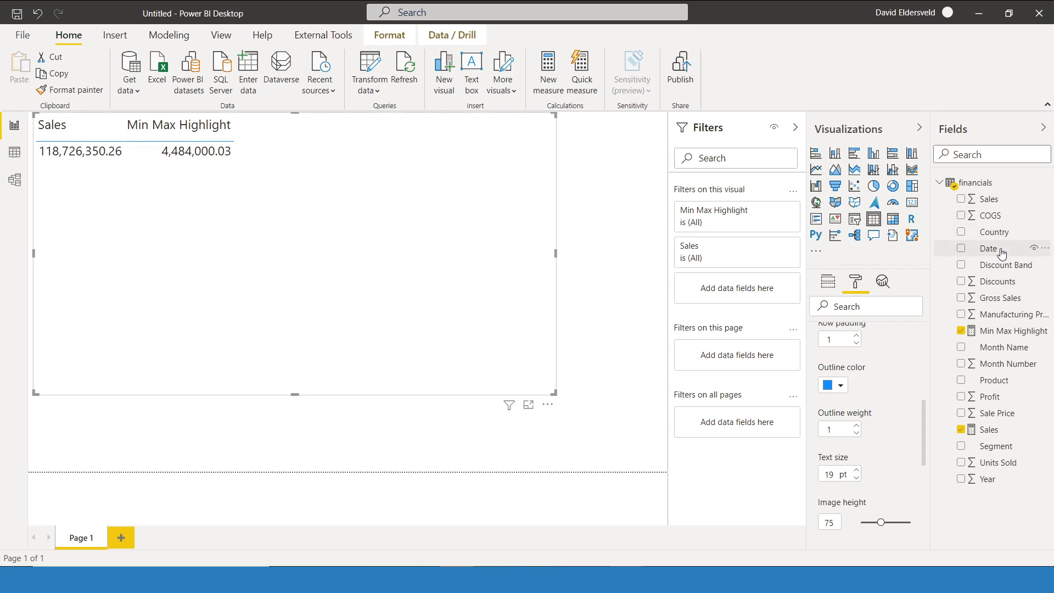
# Step: Add Date to the table so each month shows its Sales and Min Max Highlight
pyautogui.moveTo(1001, 253); pyautogui.dragTo(873, 333)
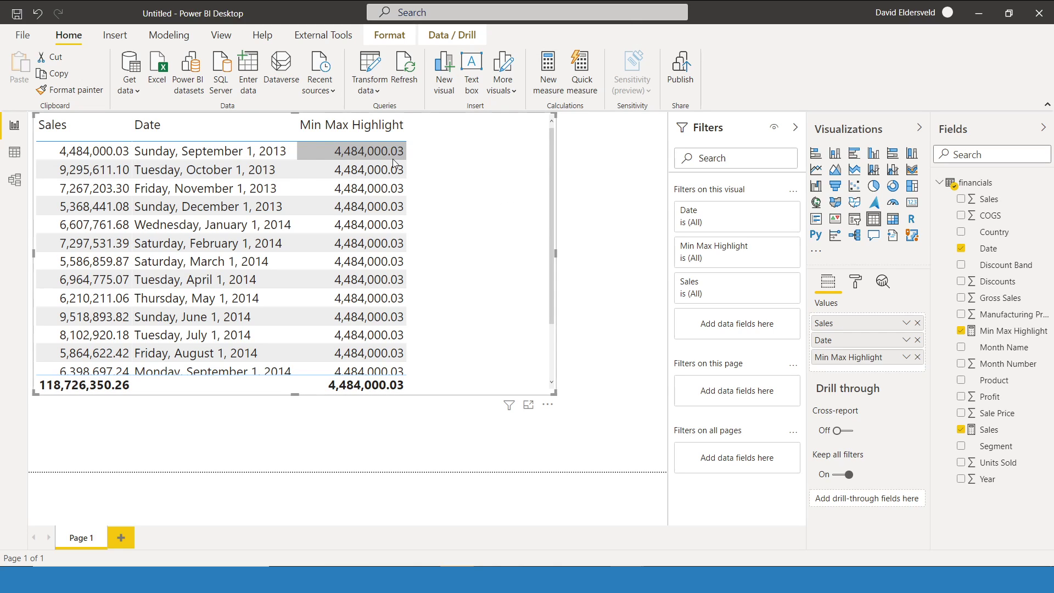
# Step: Duplicate the MaxValue variable line in Min Max Highlight and rename the copy MinValue
pyautogui.click(1022, 333)
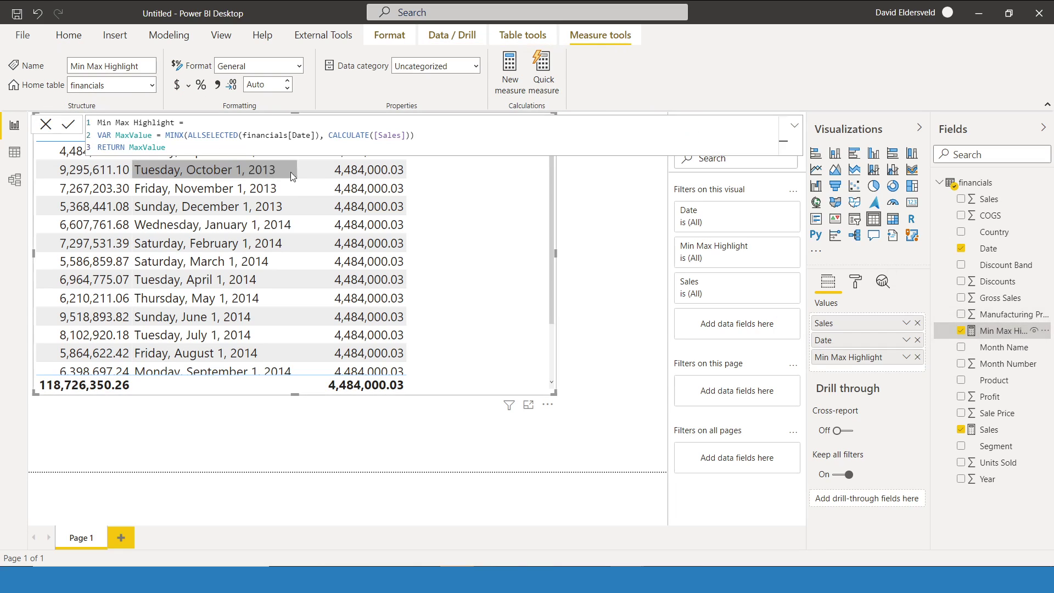
pyautogui.moveTo(415, 136); pyautogui.dragTo(96, 142)
pyautogui.hotkey('ctrl', 'c')
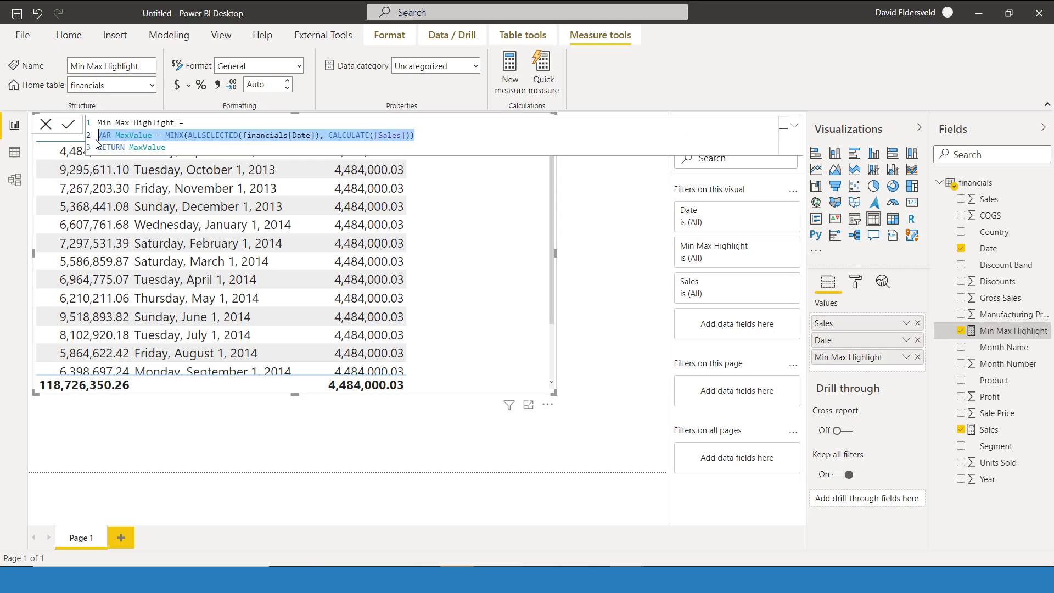
pyautogui.click(416, 136)
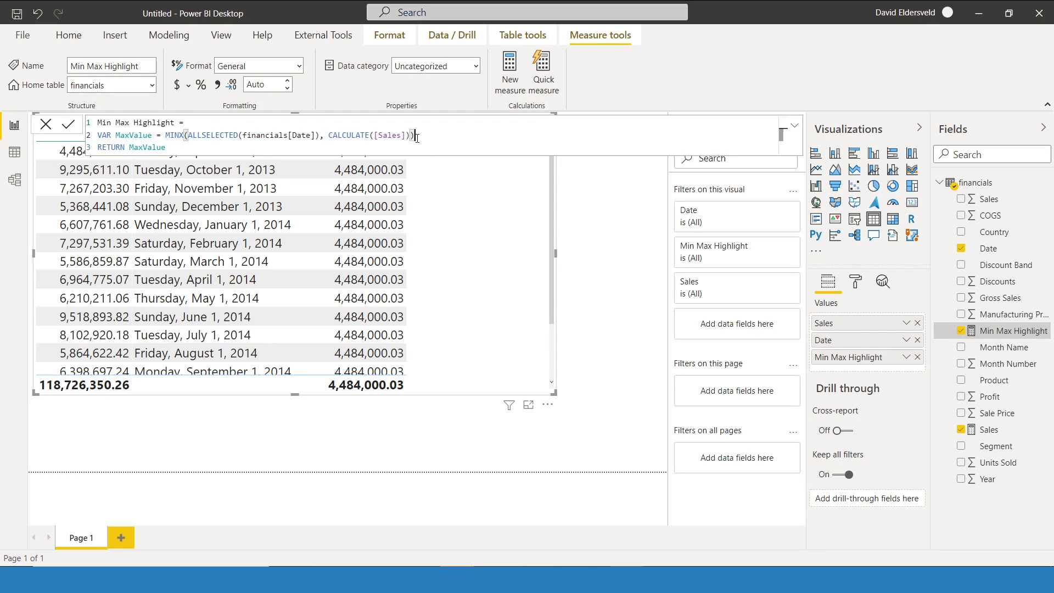
pyautogui.press('Return')
pyautogui.hotkey('ctrl', 'v')
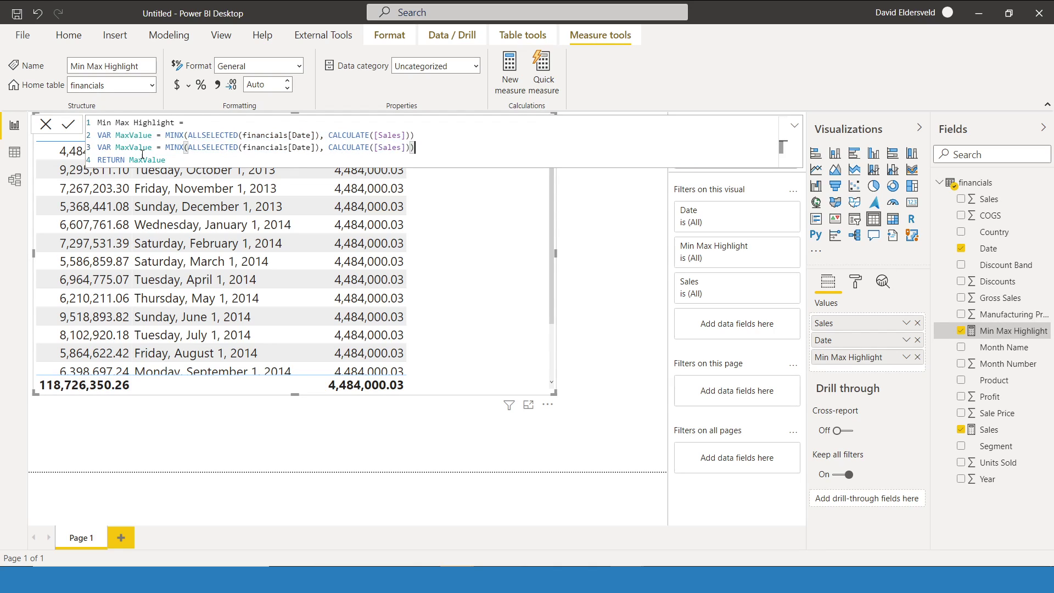
pyautogui.doubleClick(132, 147)
pyautogui.write('MinValue')
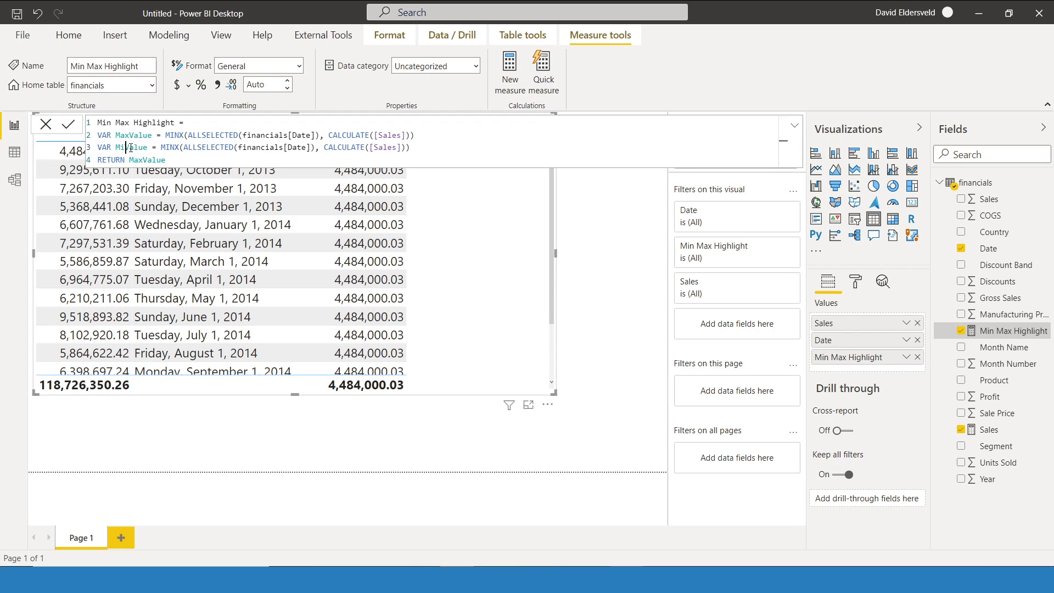
pyautogui.write('n')
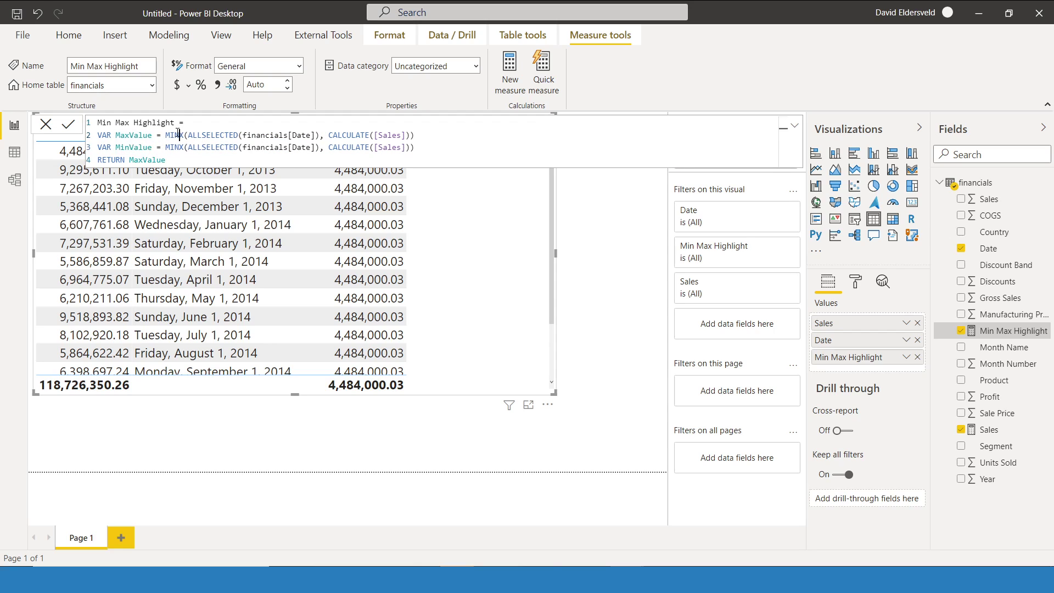
# Step: Change MaxValue's function to MAXX and delete MaxValue after RETURN, leaving a new blank line
pyautogui.doubleClick(174, 135)
pyautogui.write('MAX')
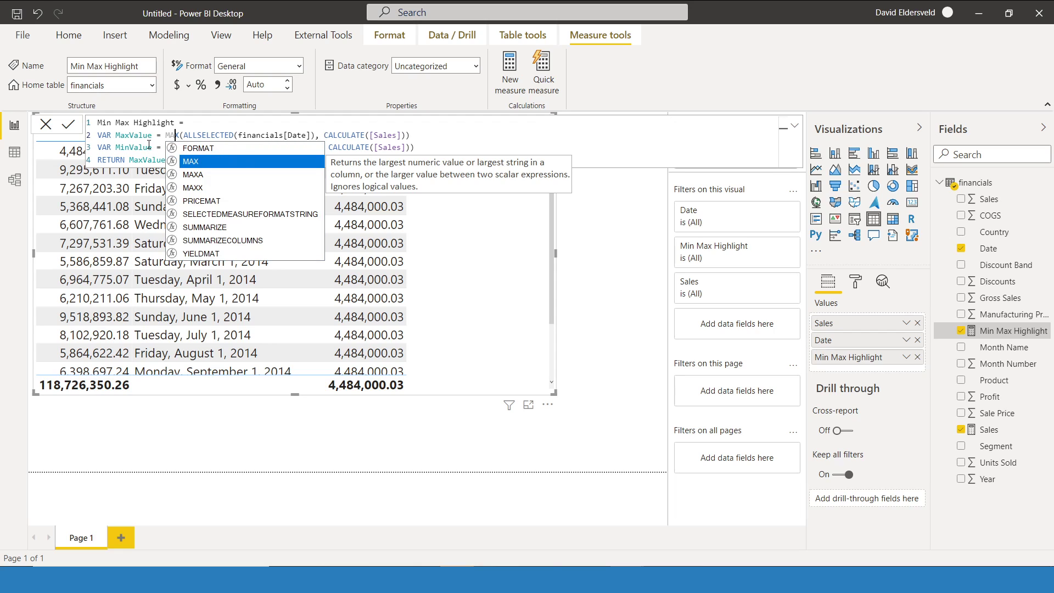
pyautogui.press('Tab')
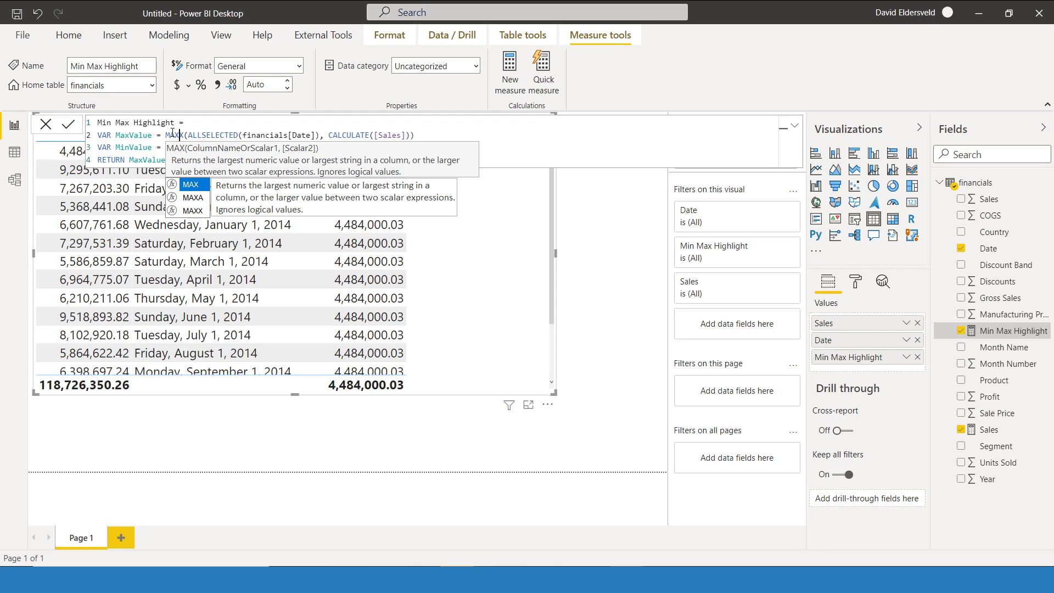
pyautogui.click(423, 141)
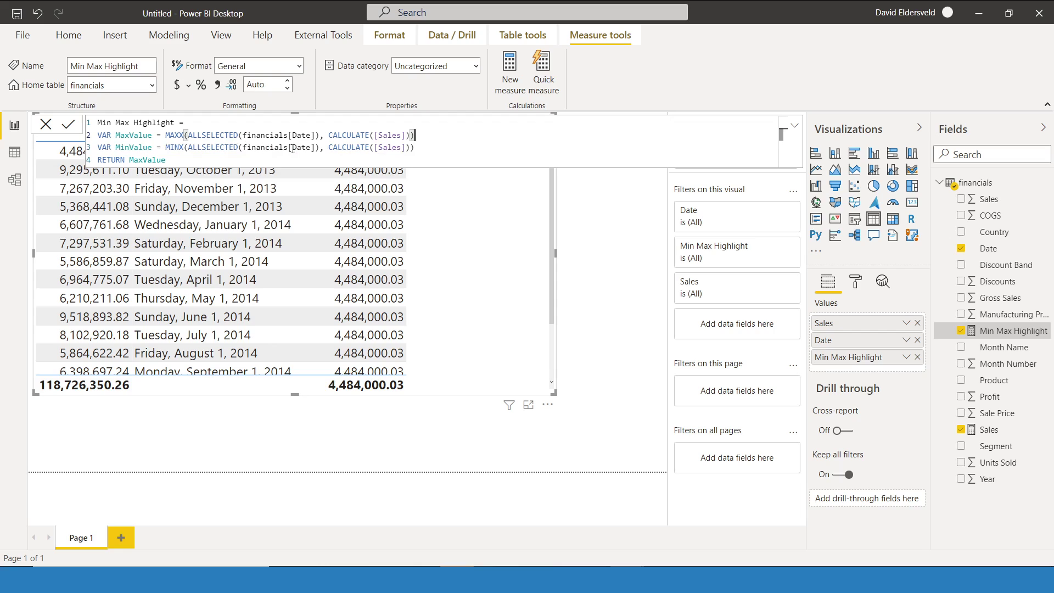
pyautogui.click(365, 160)
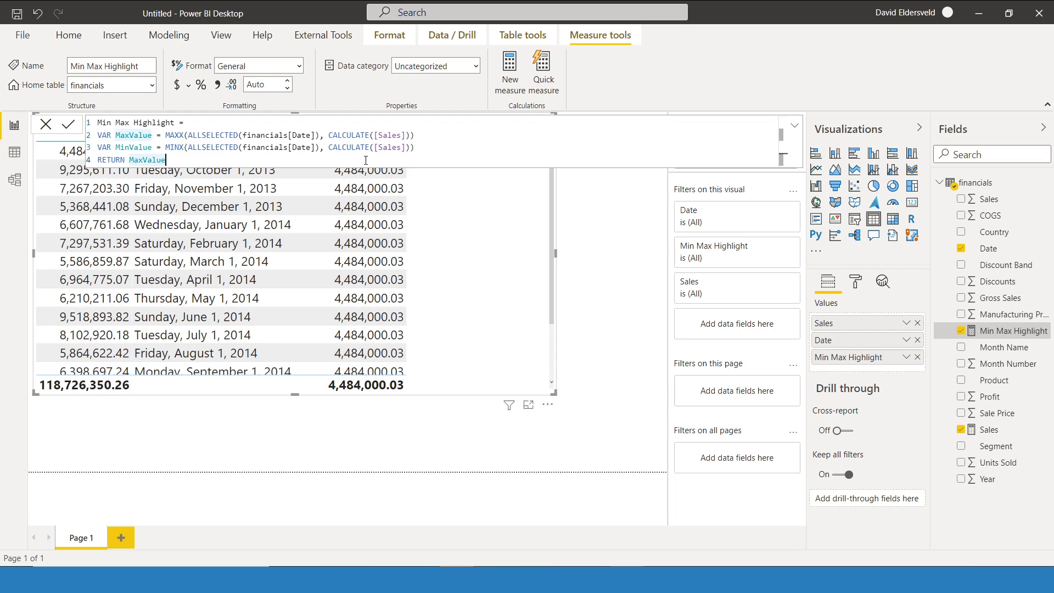
pyautogui.hotkey('ctrl', 'shift', 'Left')
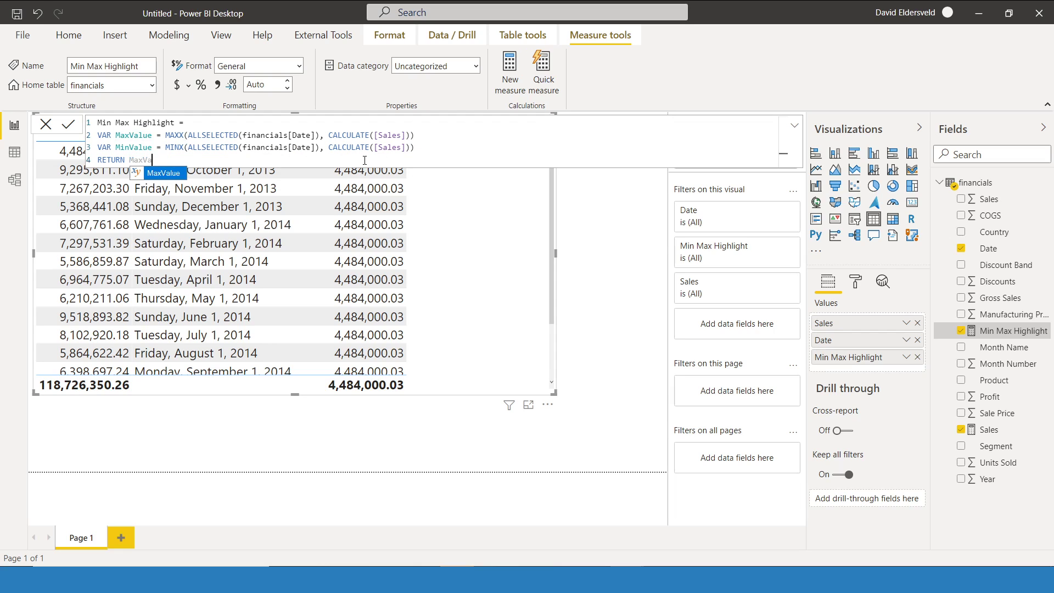
pyautogui.press('BackSpace')
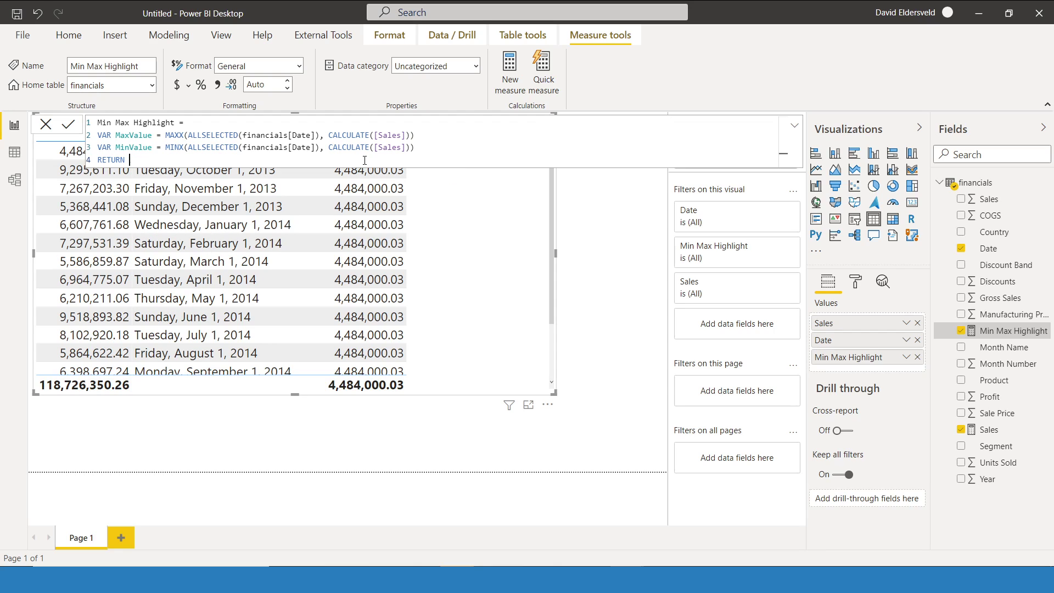
pyautogui.hotkey('shift', 'Return')
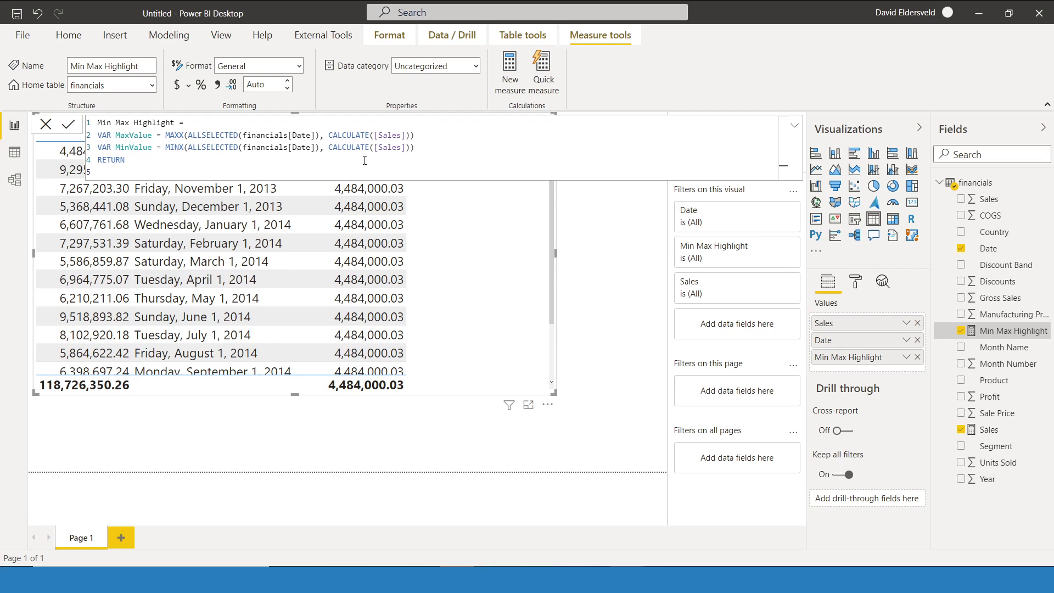
# Step: Return SWITCH(TRUE(), [Sales] = MaxValue, MaxValue, …) as the measure's result
pyautogui.write('SWIT')
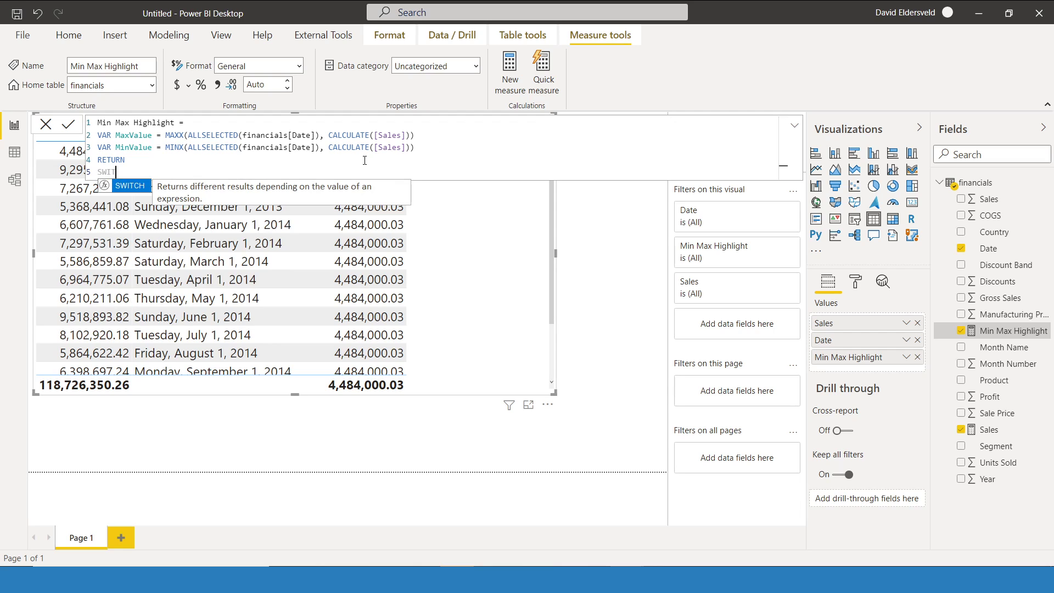
pyautogui.write('CH(')
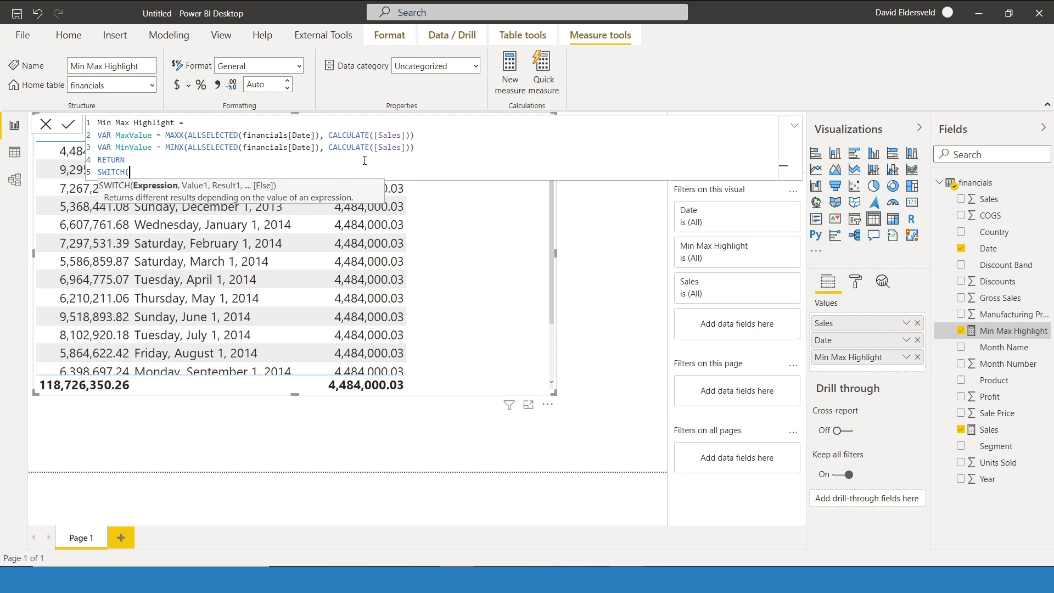
pyautogui.write('TRUE(),')
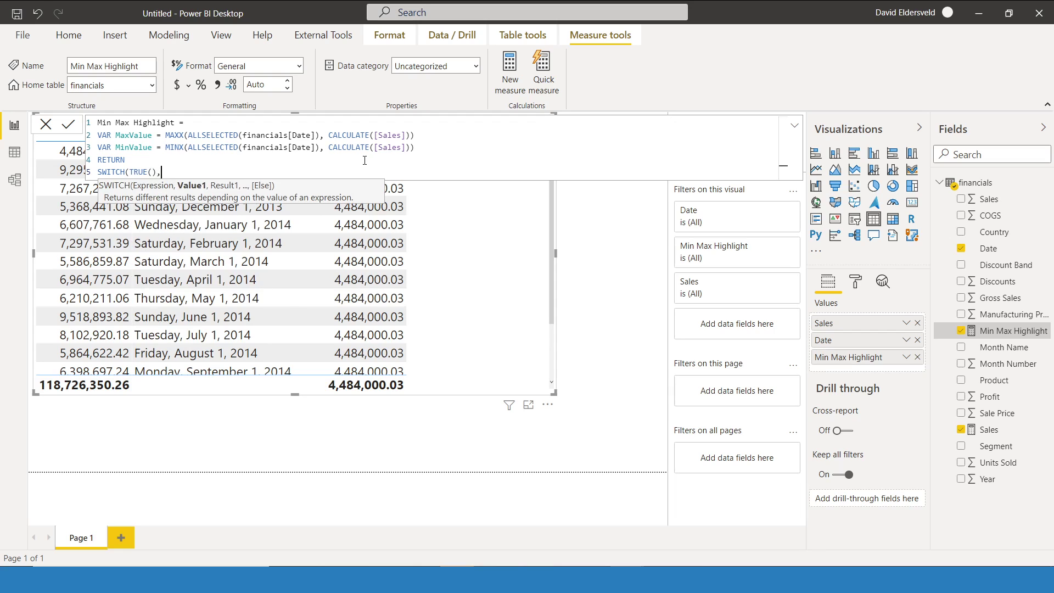
pyautogui.hotkey('shift', 'Return')
pyautogui.write(')')
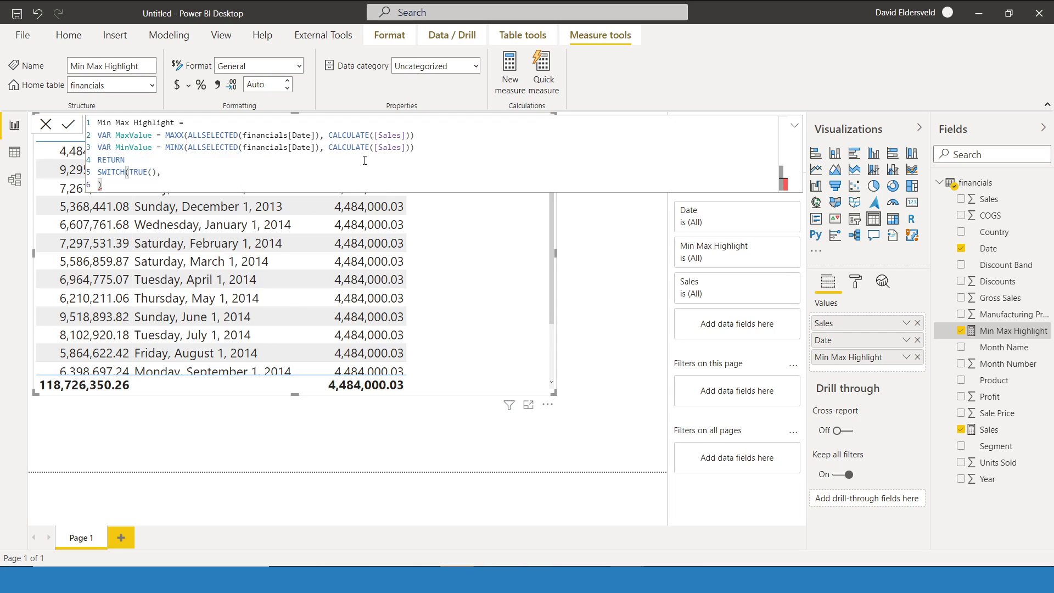
pyautogui.press('Up')
pyautogui.click(182, 169)
pyautogui.hotkey('shift', 'Return')
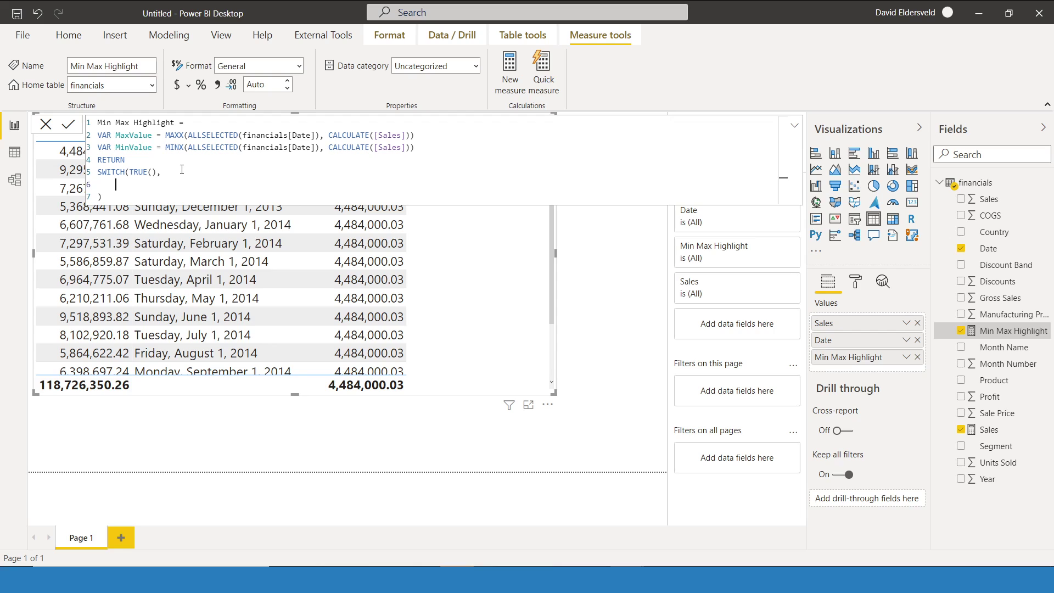
pyautogui.write('[Sales] = M')
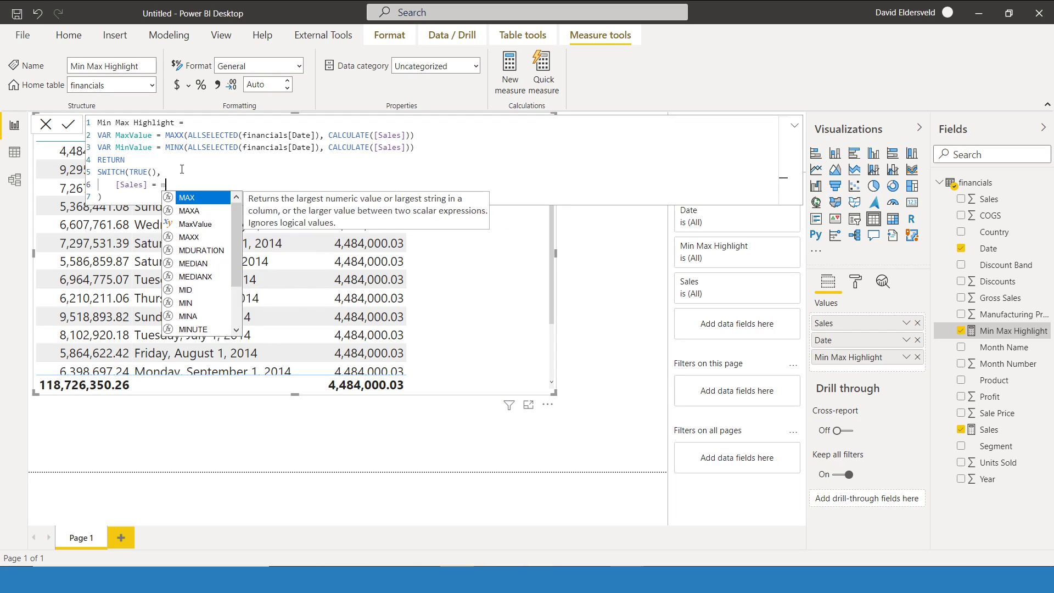
pyautogui.write('axValue,')
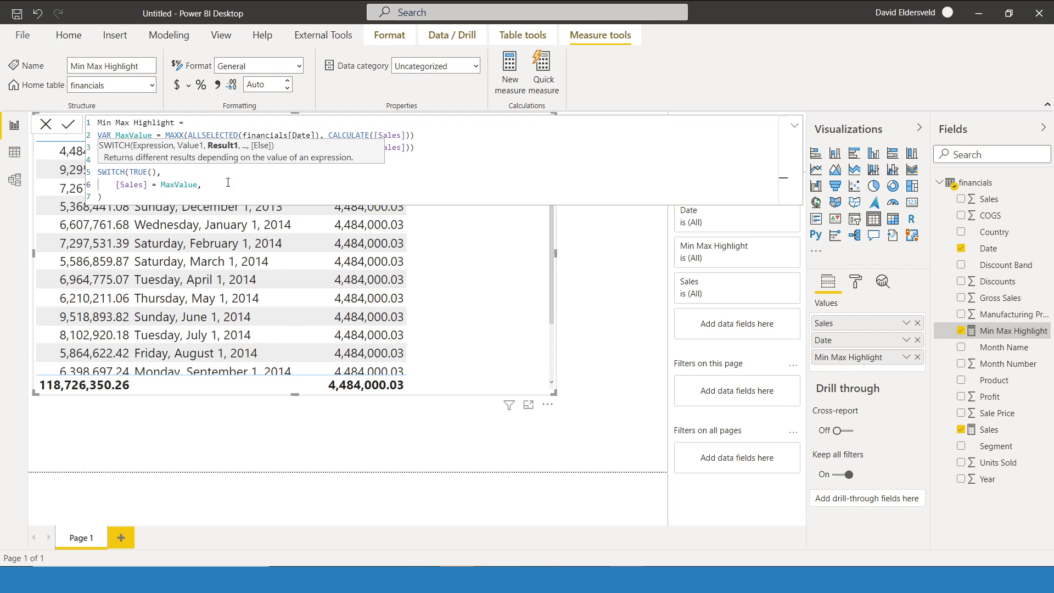
pyautogui.write('MaxValue,')
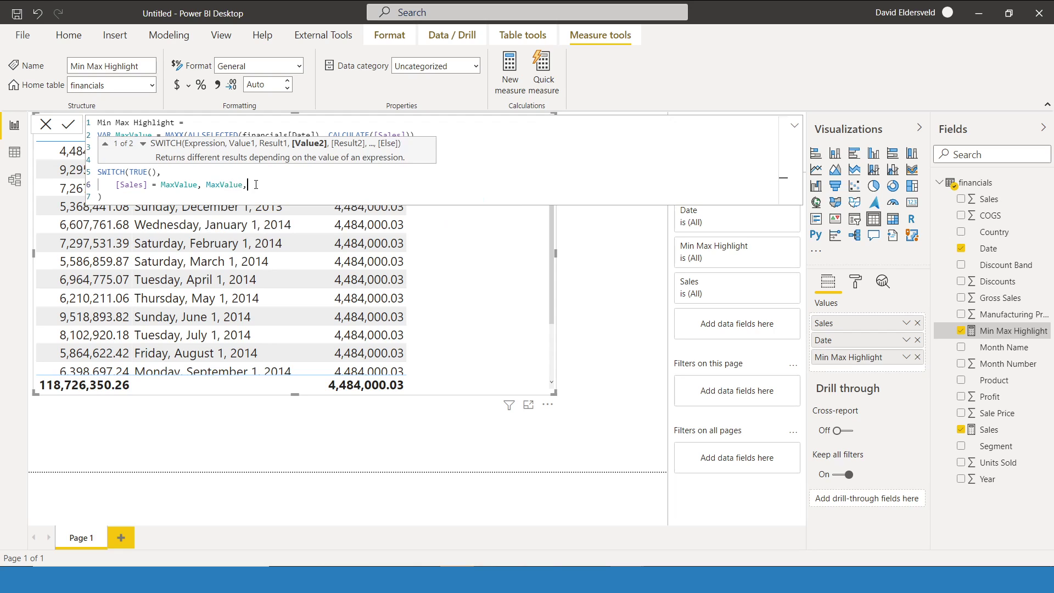
# Step: Copy the MaxValue condition into a second [Sales] = MinValue, MinValue condition
pyautogui.moveTo(256, 185); pyautogui.dragTo(124, 188)
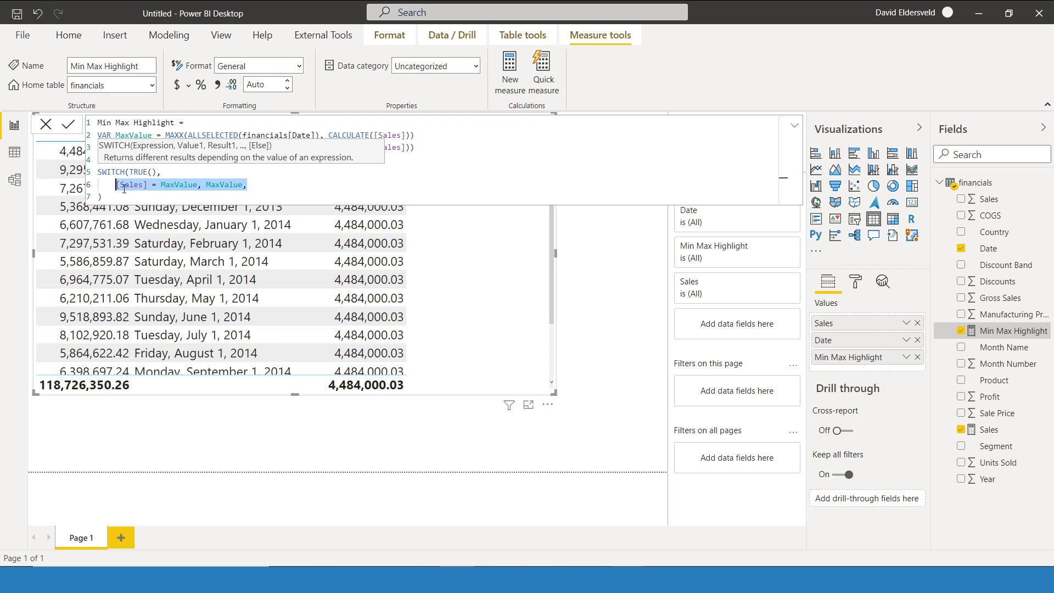
pyautogui.hotkey('ctrl', 'c')
pyautogui.click(251, 187)
pyautogui.press('Return')
pyautogui.hotkey('ctrl', 'v')
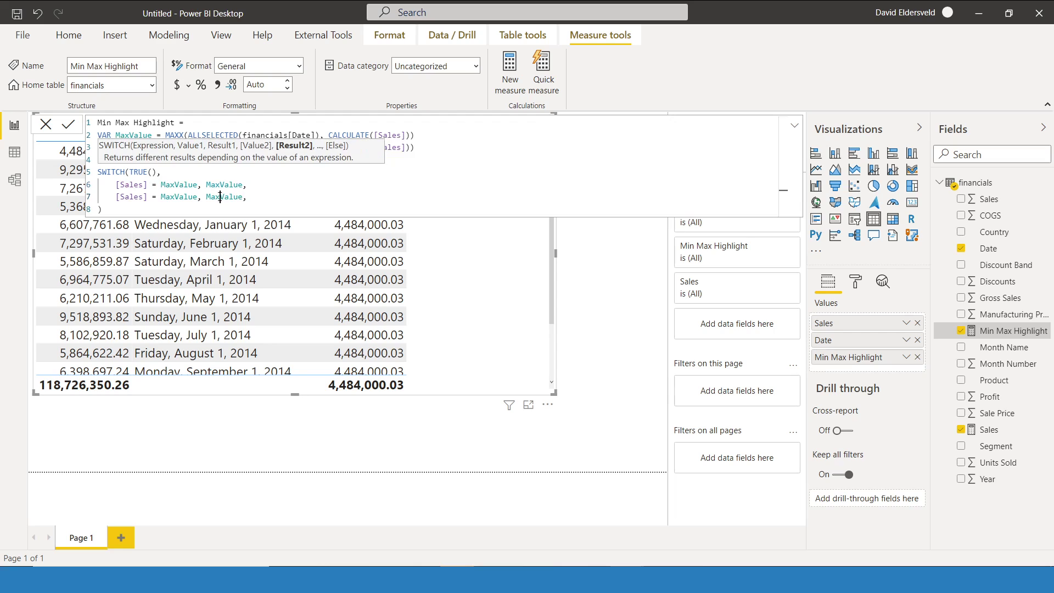
pyautogui.click(220, 196)
pyautogui.press('BackSpace')
pyautogui.press('BackSpace')
pyautogui.write('in')
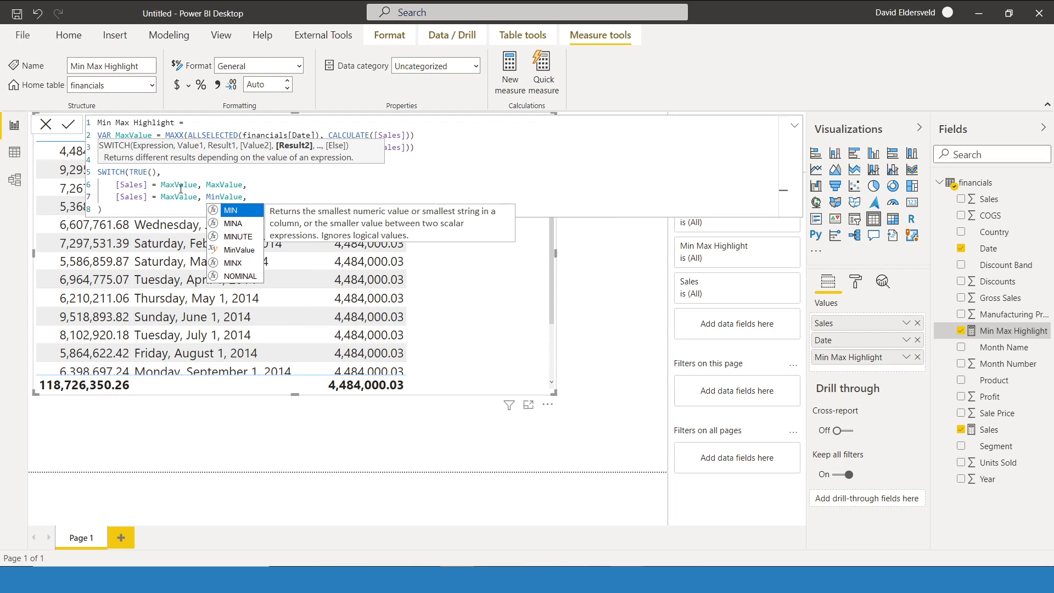
pyautogui.click(181, 197)
pyautogui.press('BackSpace')
pyautogui.press('BackSpace')
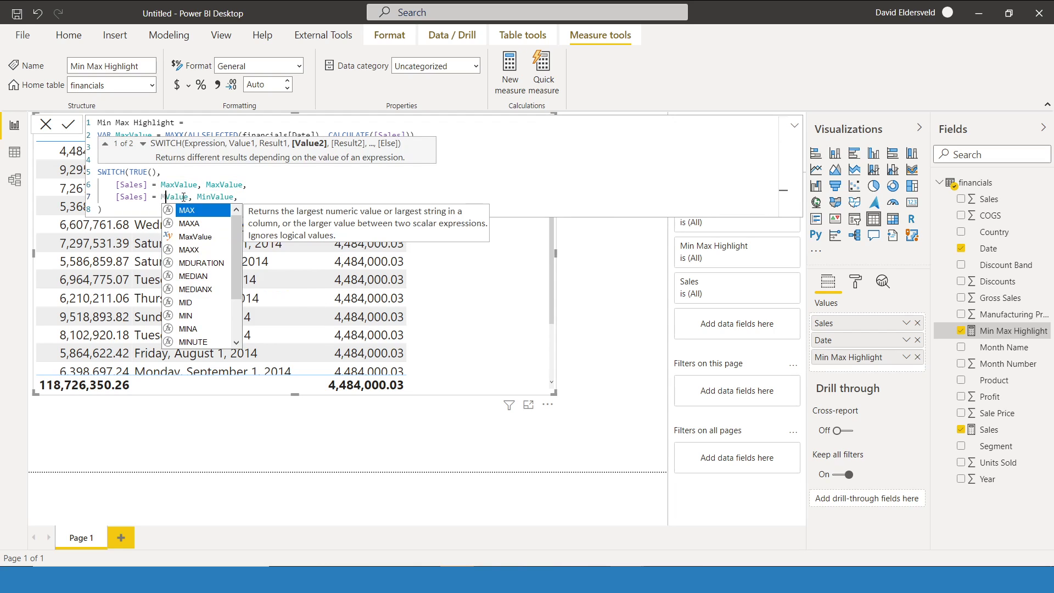
pyautogui.write('in')
pyautogui.click(255, 193)
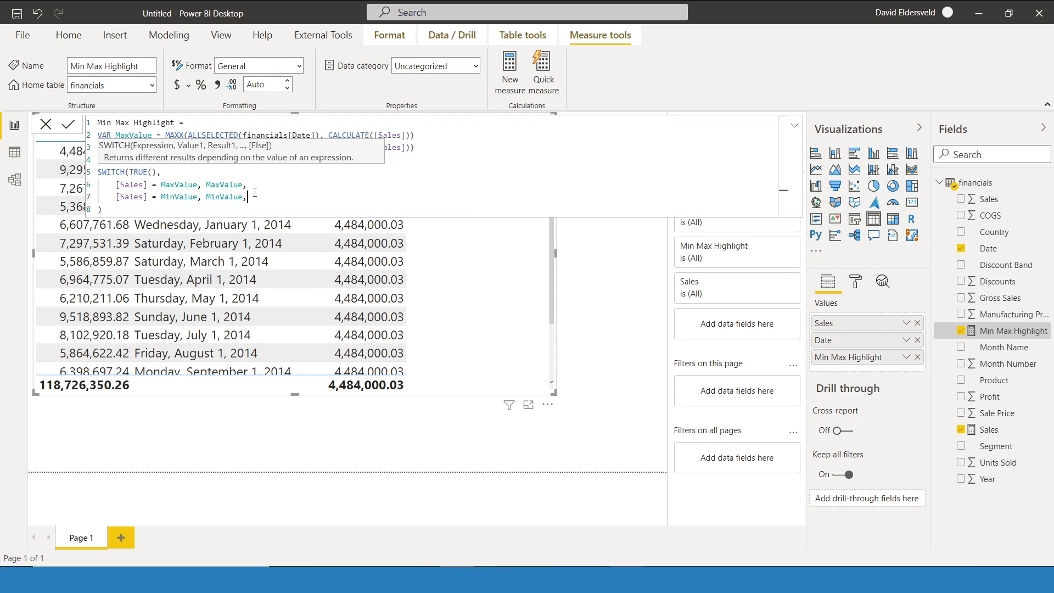
# Step: Remove the stray dfjdd line, add BLANK() as the default result, and commit the measure
pyautogui.hotkey('shift', 'Return')
pyautogui.write('dfjdd')
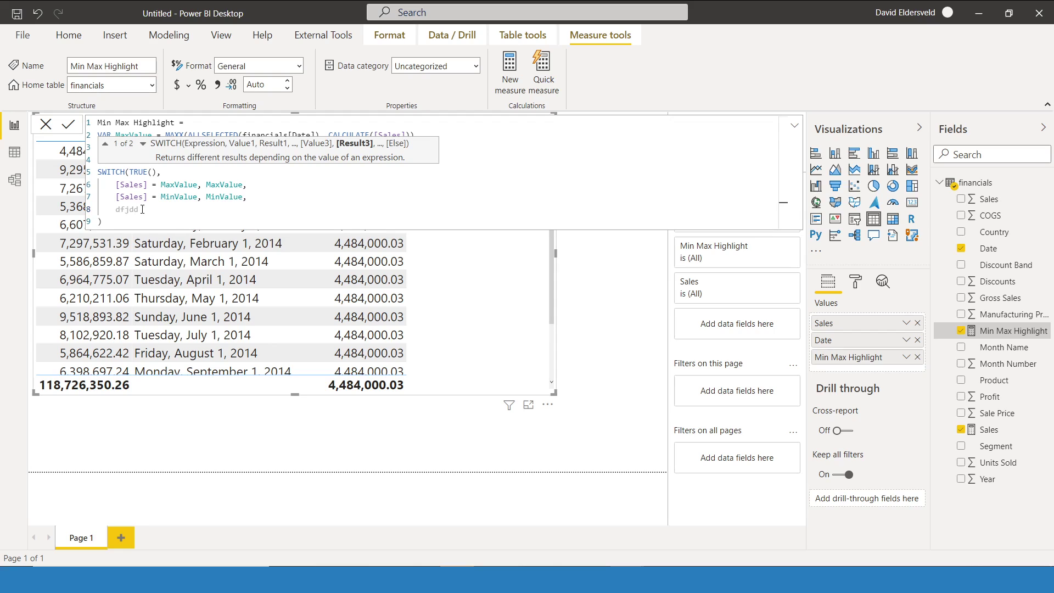
pyautogui.moveTo(142, 210); pyautogui.dragTo(96, 215)
pyautogui.press('BackSpace')
pyautogui.press('BackSpace')
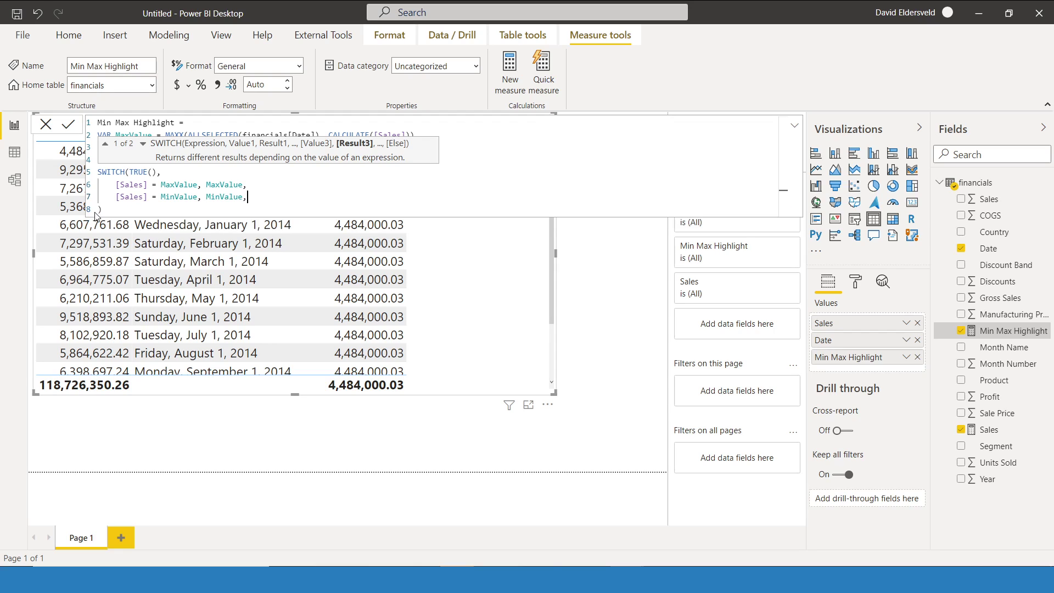
pyautogui.press('BackSpace')
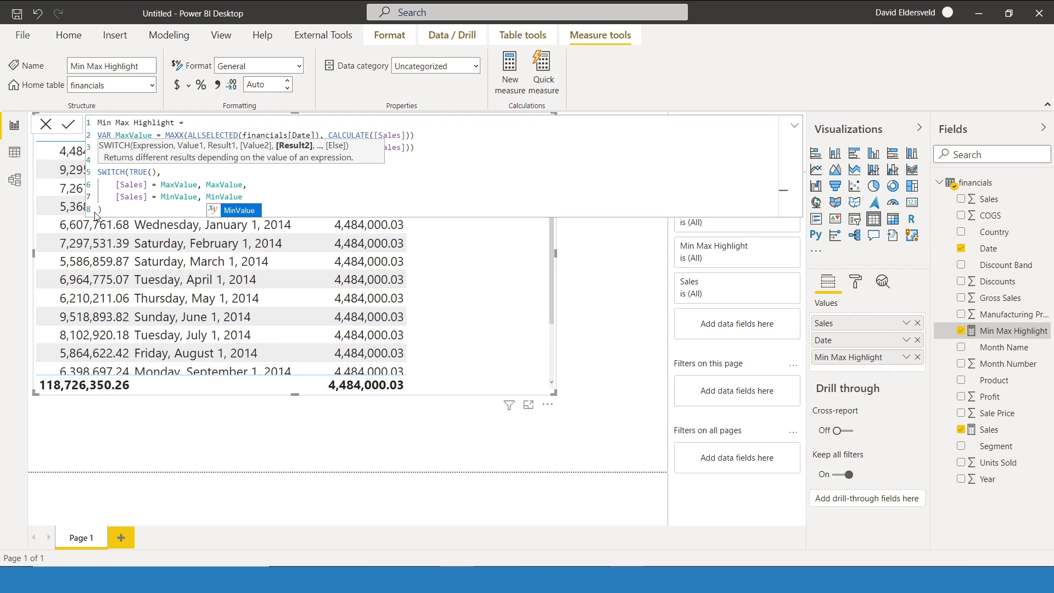
pyautogui.write(',')
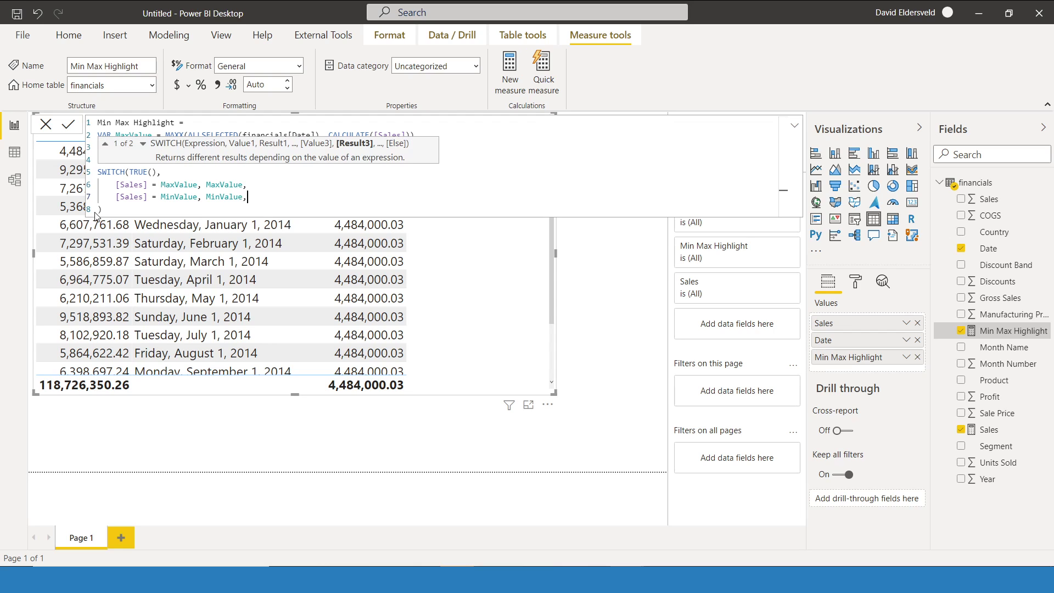
pyautogui.press('Return')
pyautogui.write('BLANK()')
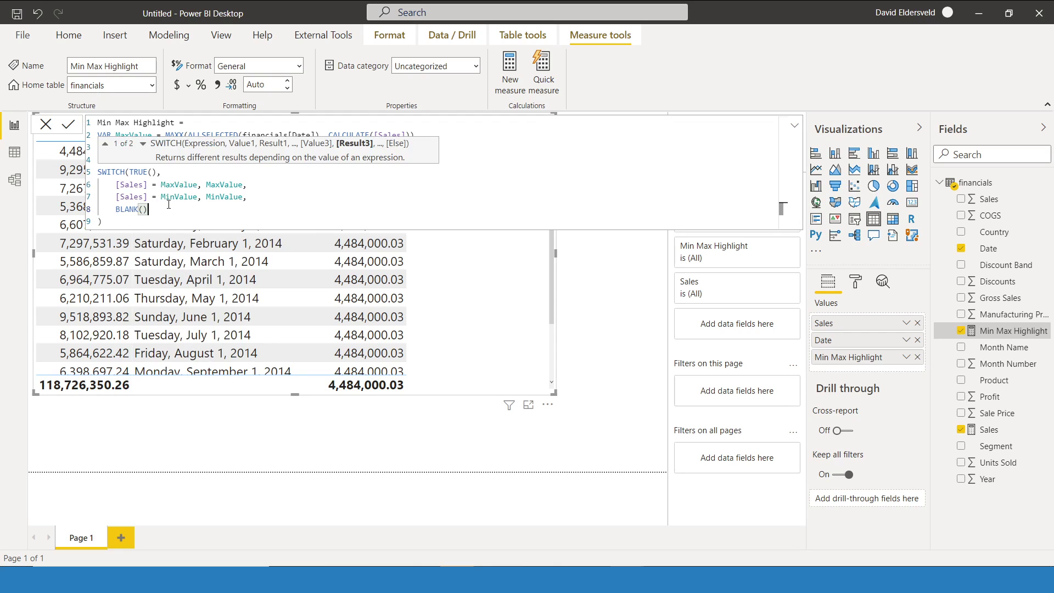
pyautogui.click(157, 220)
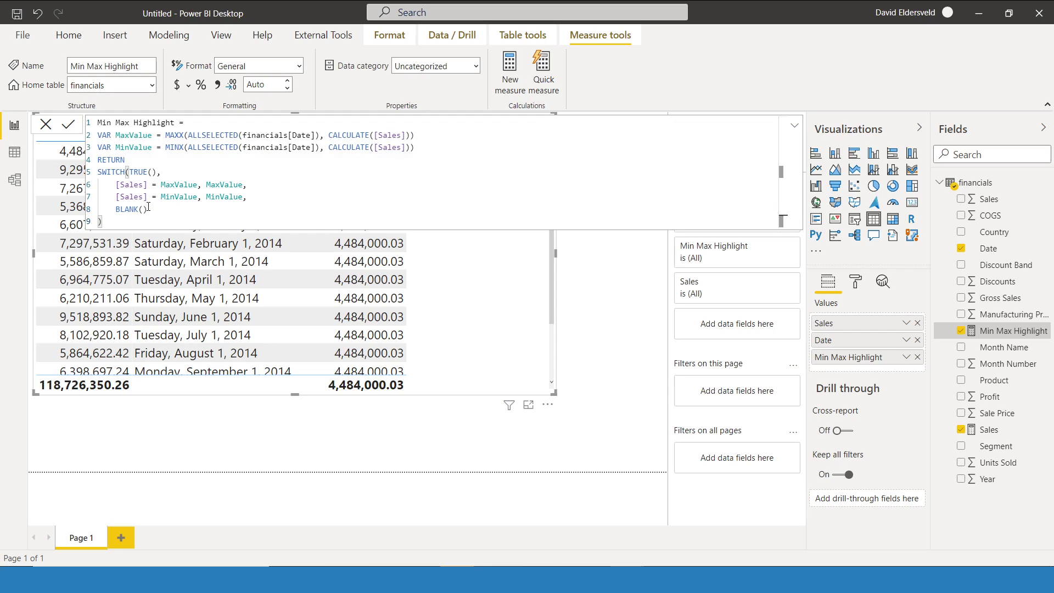
pyautogui.moveTo(149, 207); pyautogui.dragTo(111, 209)
pyautogui.click(159, 212)
pyautogui.click(144, 225)
pyautogui.press('Return')
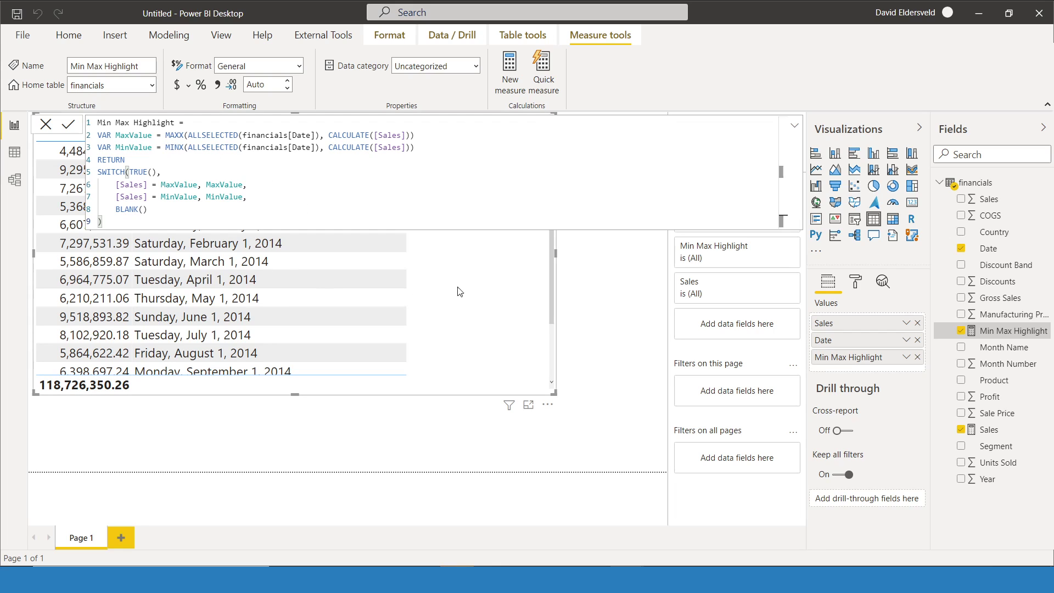
# Step: Scroll the table to check which months show a Min Max Highlight value, then reselect the table
pyautogui.click(643, 276)
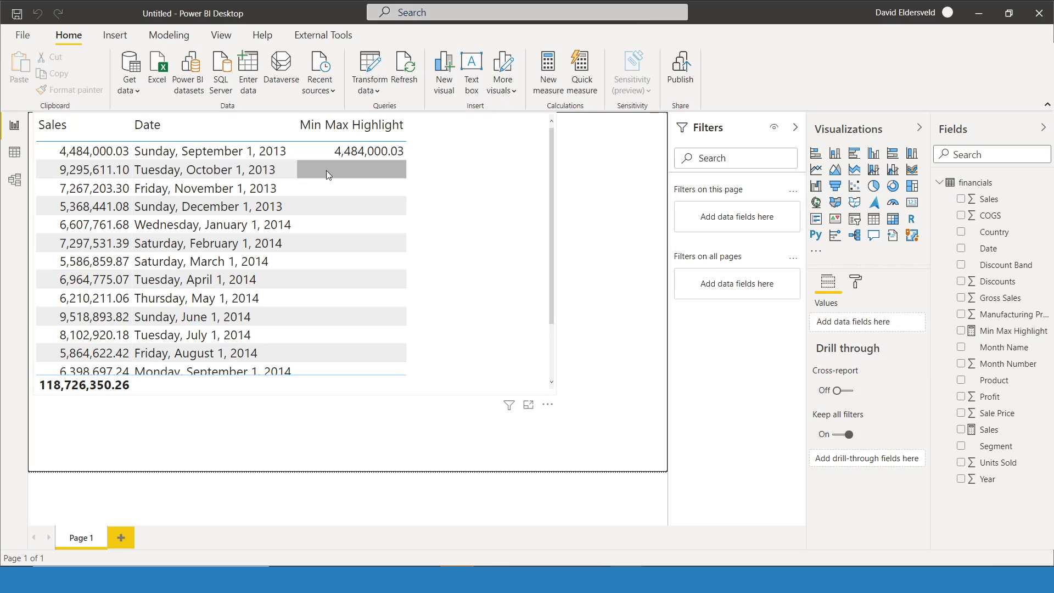
pyautogui.scroll(-2, 350, 223)
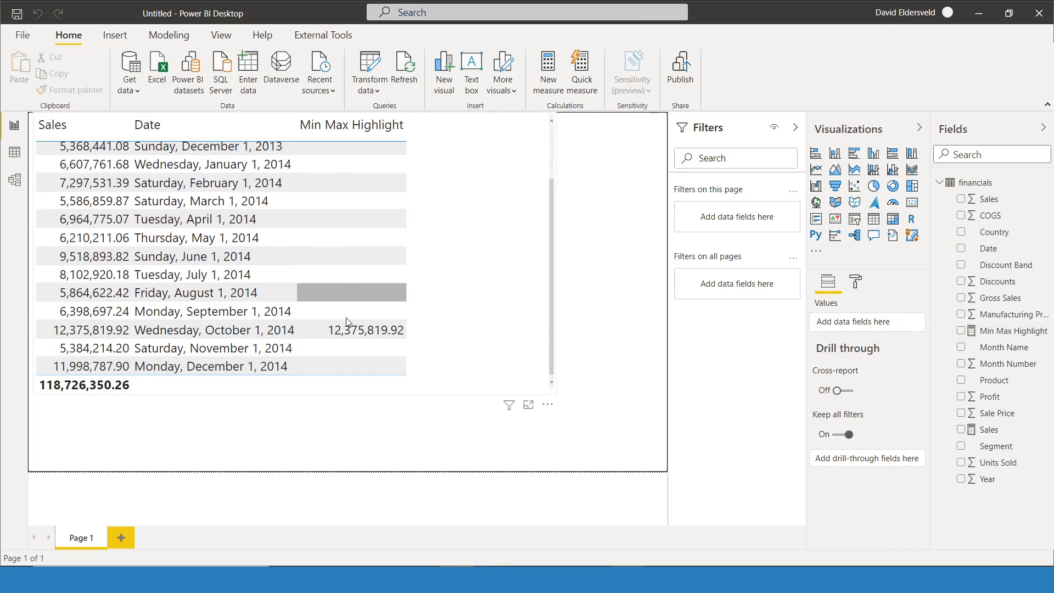
pyautogui.scroll(2, 365, 167)
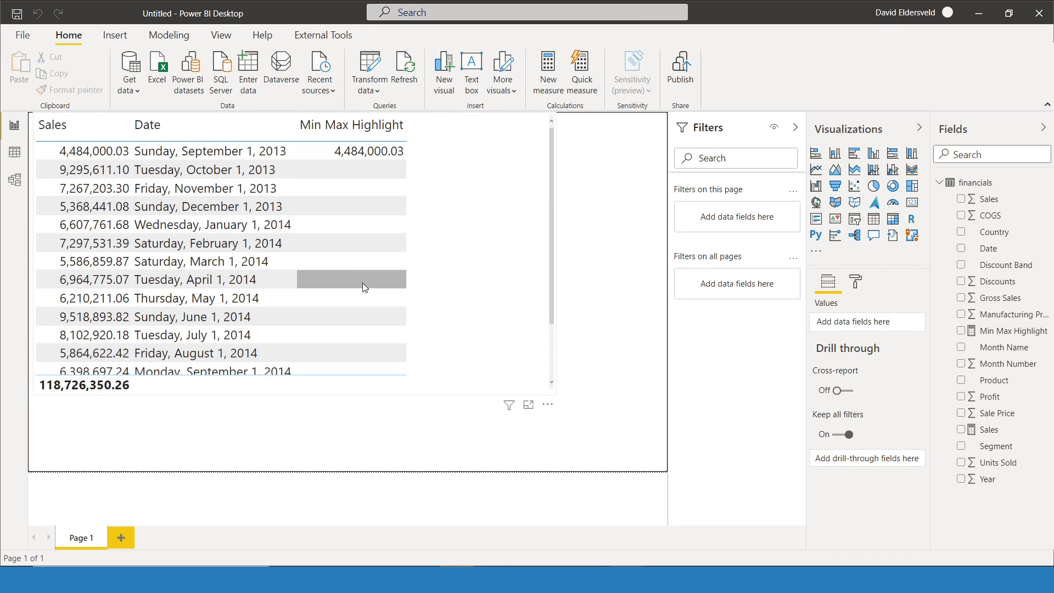
pyautogui.scroll(-2, 368, 282)
pyautogui.scroll(2, 391, 192)
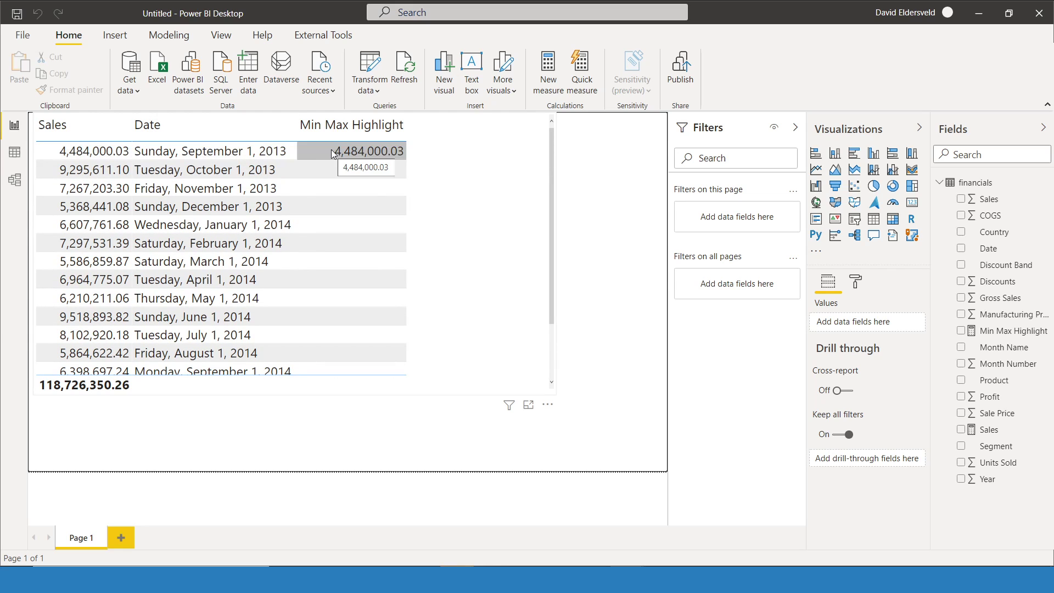
pyautogui.scroll(-2, 376, 224)
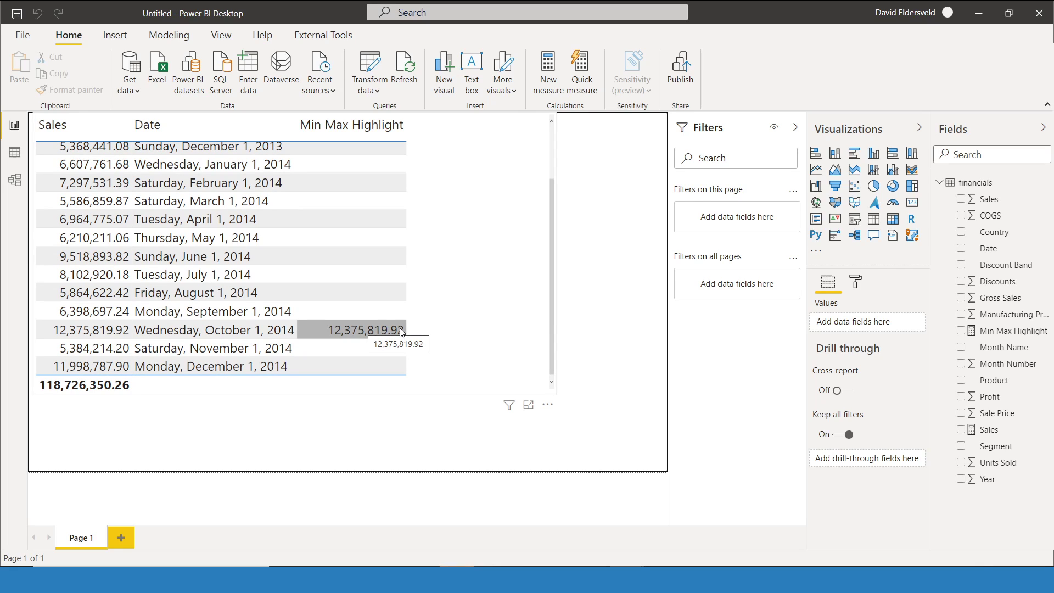
pyautogui.scroll(3, 379, 307)
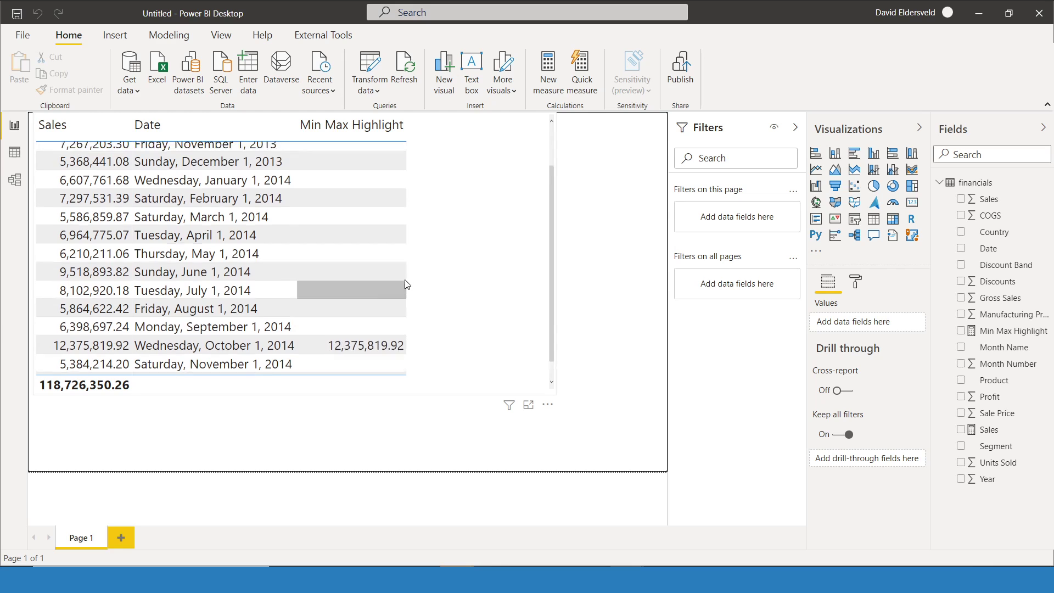
pyautogui.click(438, 247)
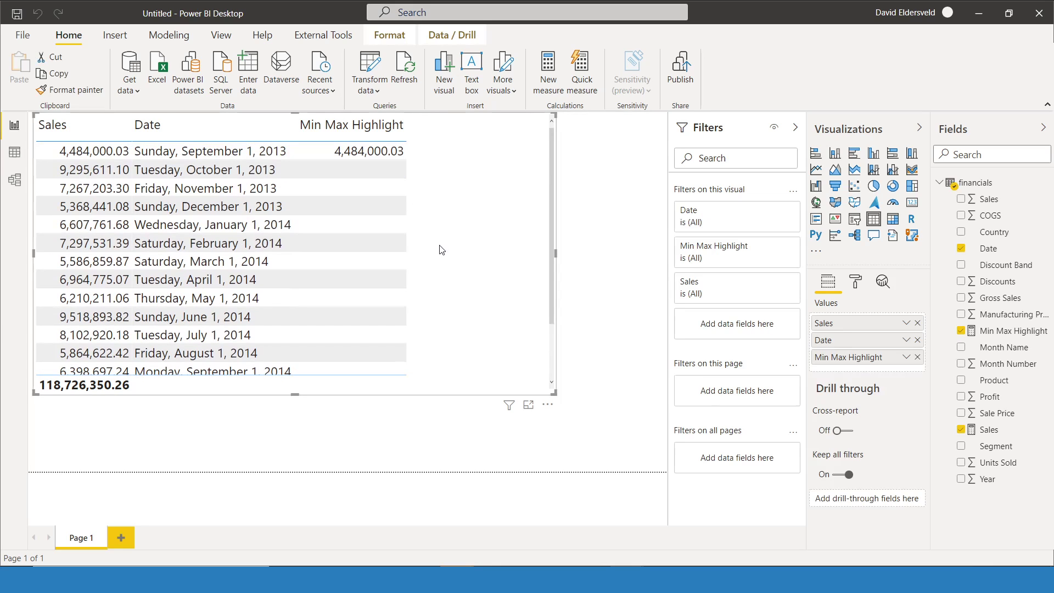
pyautogui.click(548, 406)
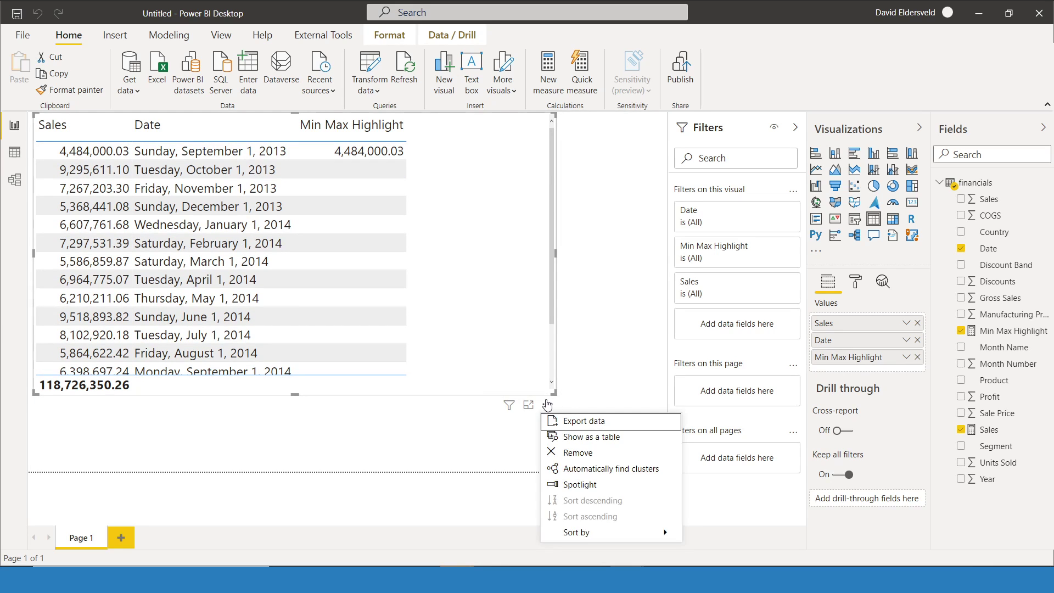
# Step: Replace the table with a line chart enlarged to fill the canvas
pyautogui.press('Escape')
pyautogui.press('Delete')
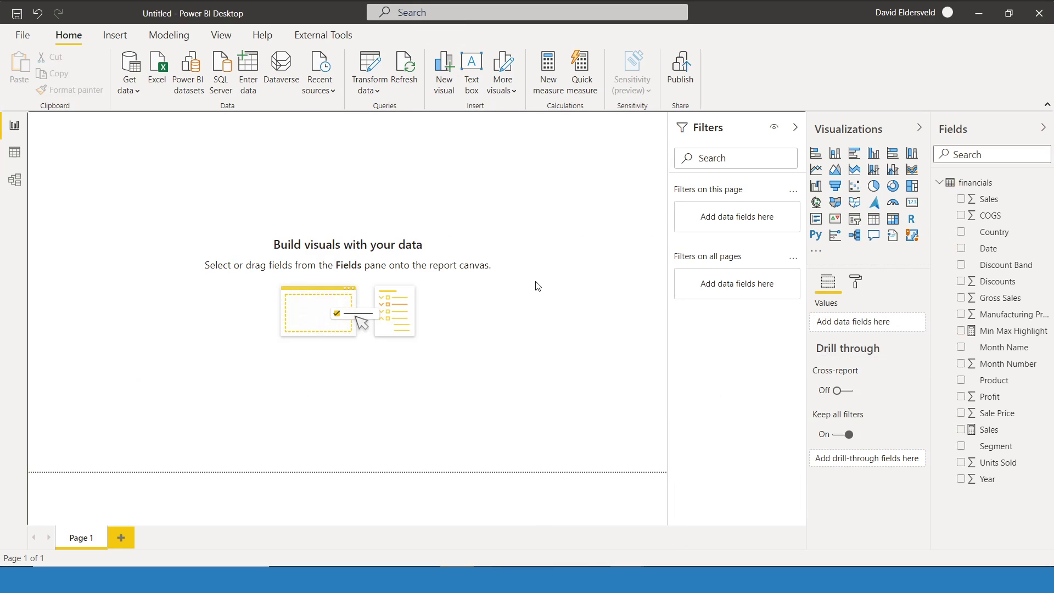
pyautogui.click(816, 172)
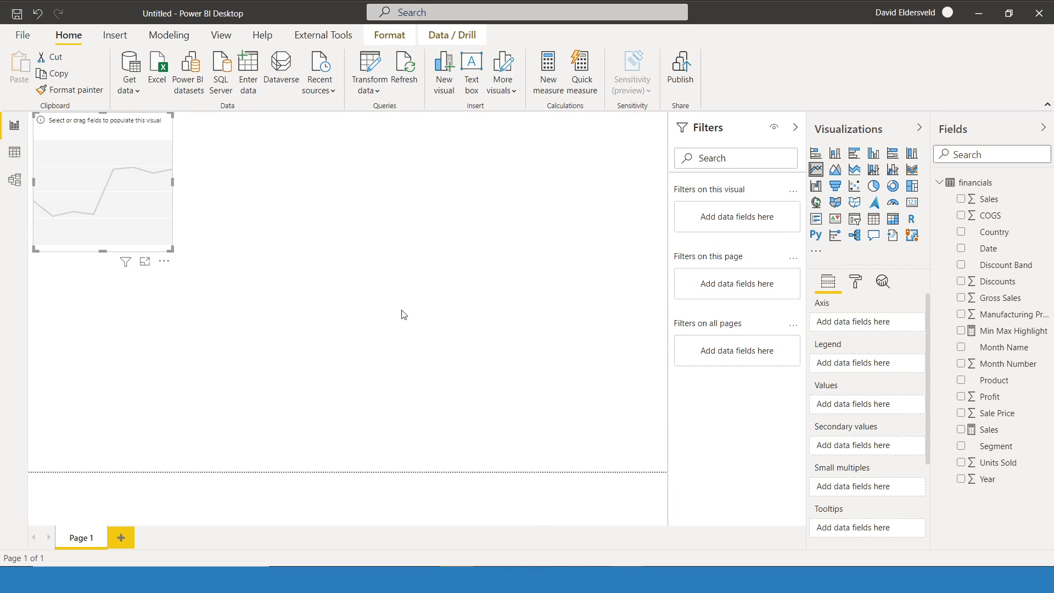
pyautogui.moveTo(171, 250); pyautogui.dragTo(657, 462)
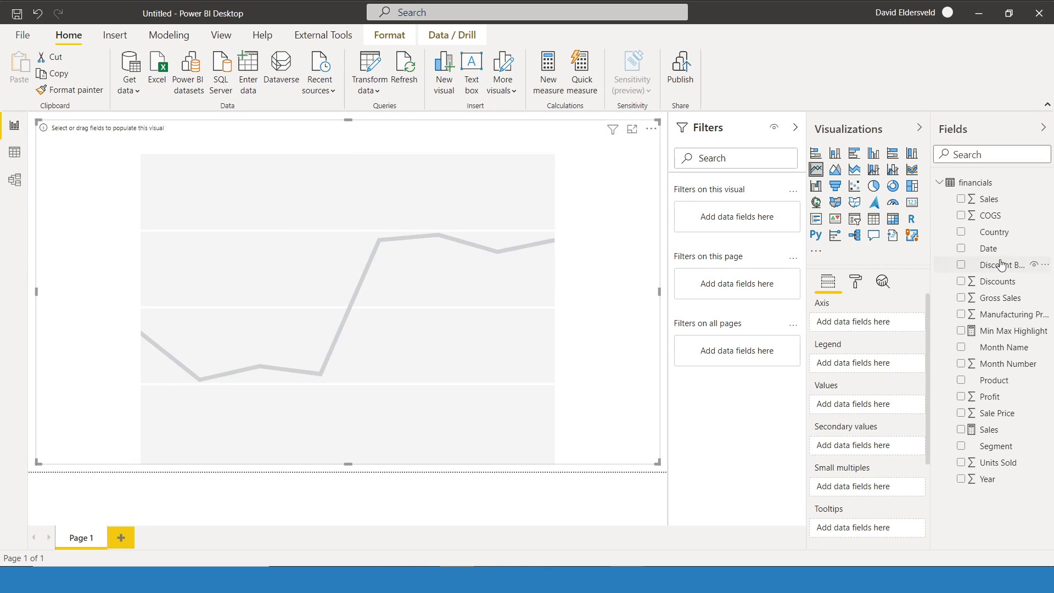
# Step: Plot Sales by Date, with Min Max Highlight as a secondary line
pyautogui.moveTo(994, 248); pyautogui.dragTo(866, 328)
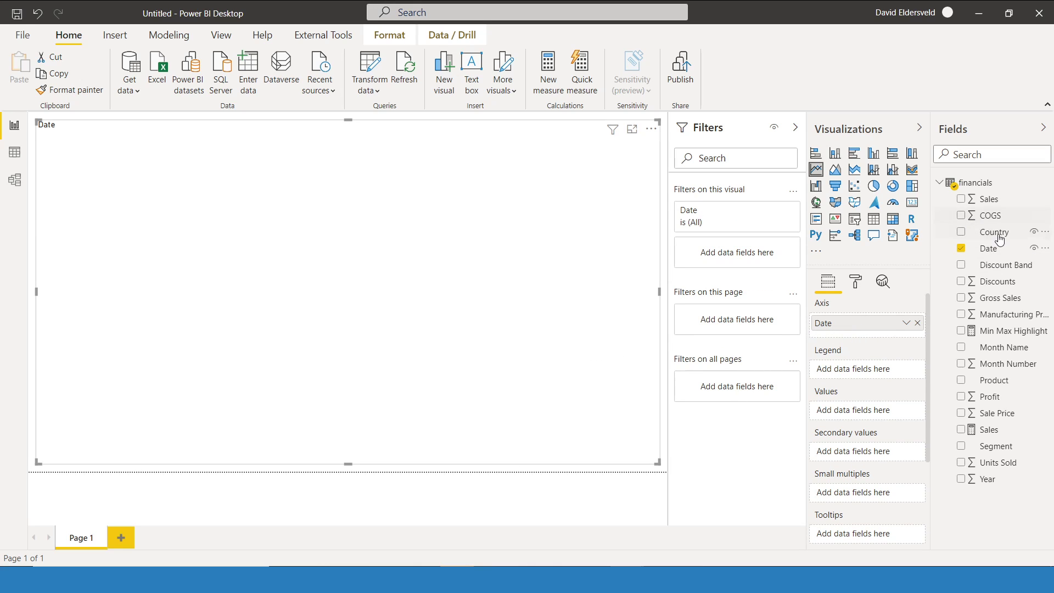
pyautogui.moveTo(986, 432); pyautogui.dragTo(874, 413)
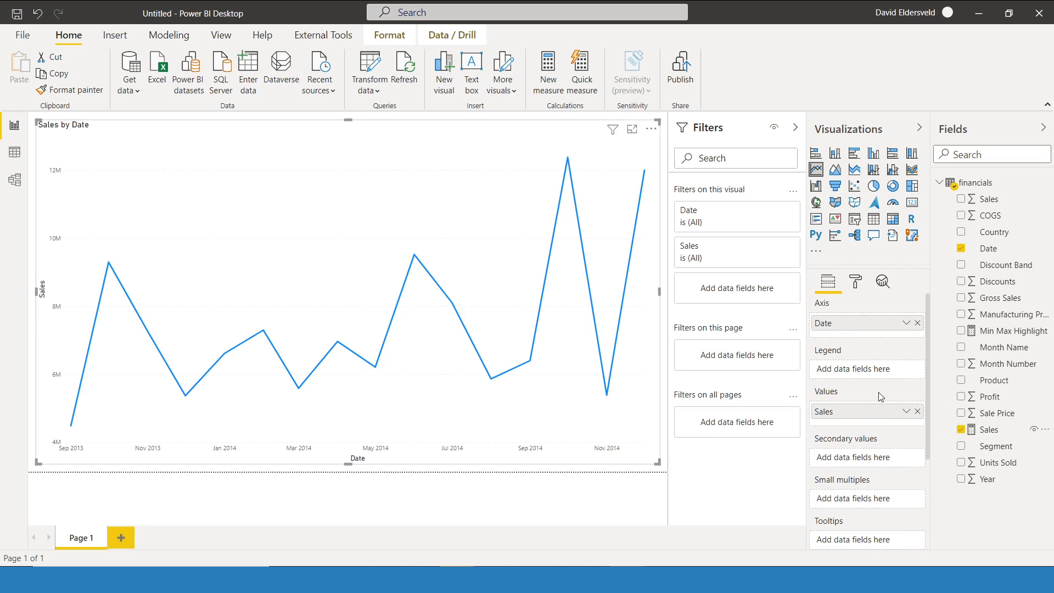
pyautogui.moveTo(1004, 344); pyautogui.dragTo(892, 450)
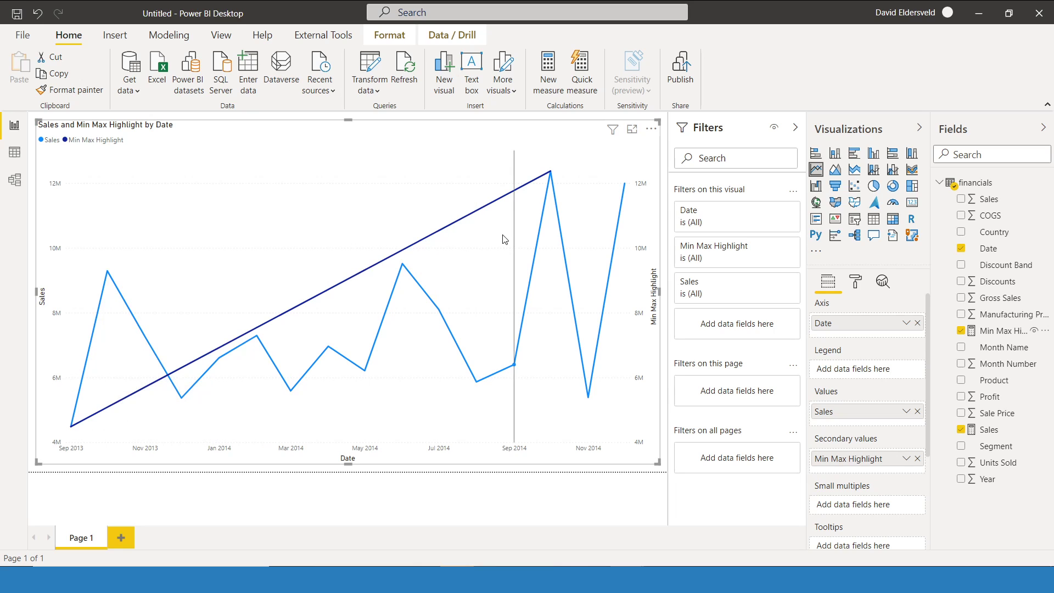
pyautogui.moveTo(504, 240)
pyautogui.moveTo(567, 280)
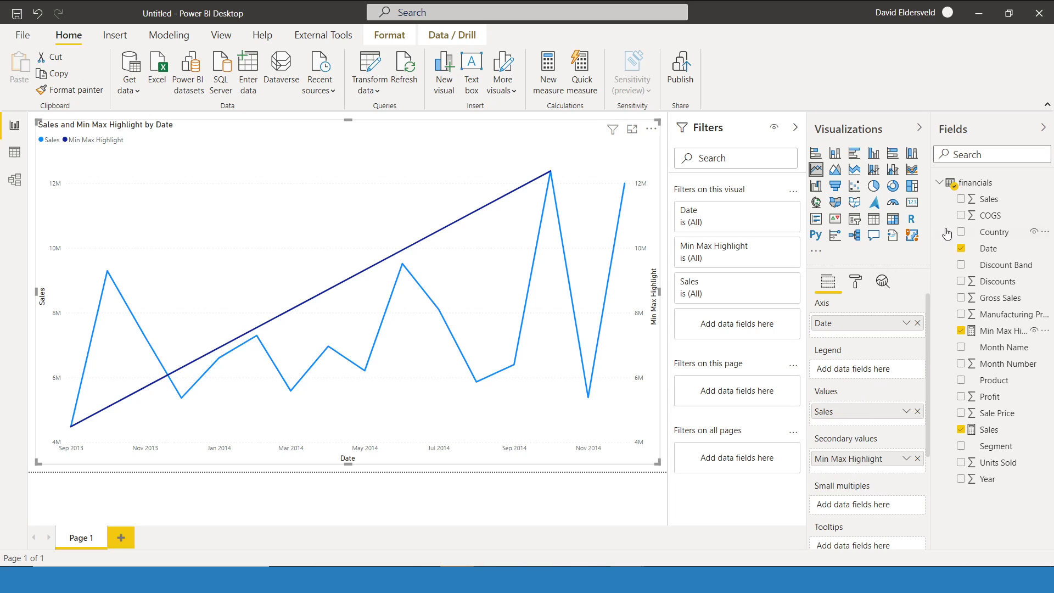
# Step: Split the line chart by Country into Canada, France, Germany and Mexico panels
pyautogui.moveTo(987, 231); pyautogui.dragTo(869, 506)
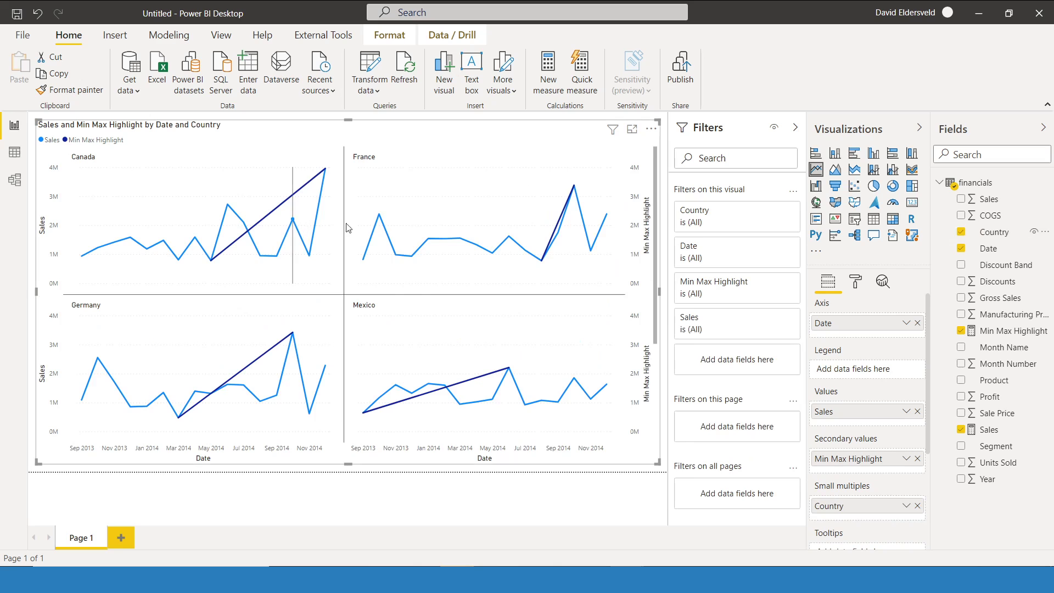
pyautogui.scroll(-3, 457, 276)
pyautogui.moveTo(318, 281)
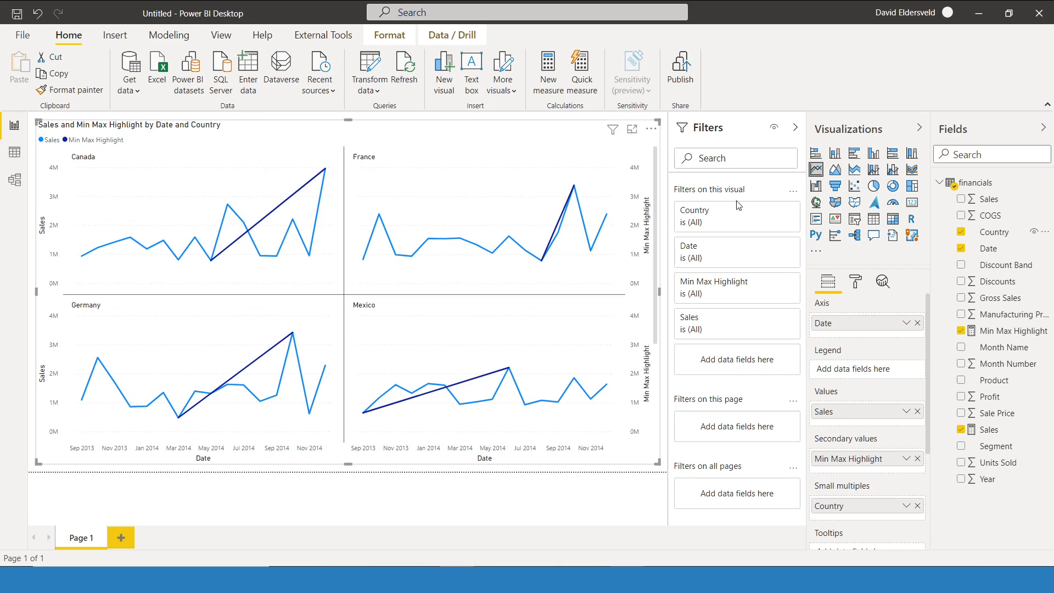
pyautogui.click(857, 283)
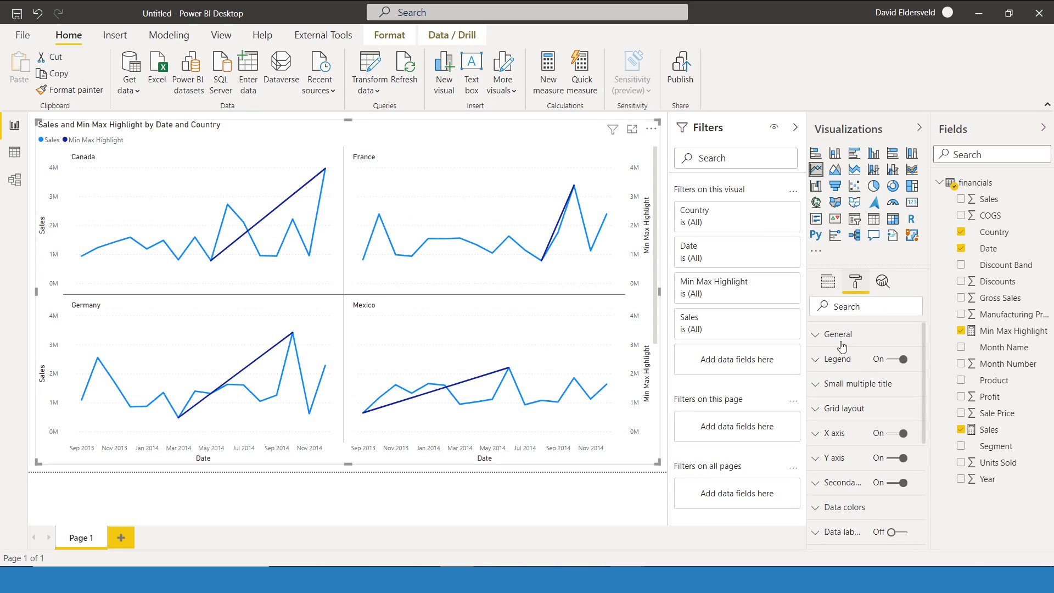
# Step: Set the small multiples Grid layout to 3 rows by 2 columns, then collapse the card
pyautogui.click(822, 389)
pyautogui.click(819, 391)
pyautogui.click(824, 409)
pyautogui.scroll(-3, 842, 406)
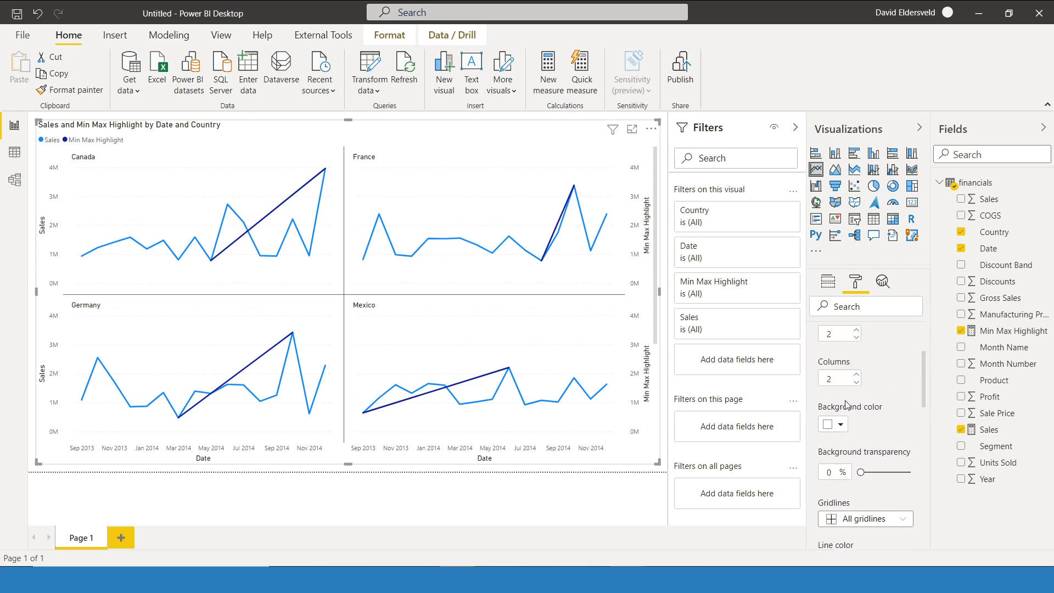
pyautogui.scroll(1, 847, 405)
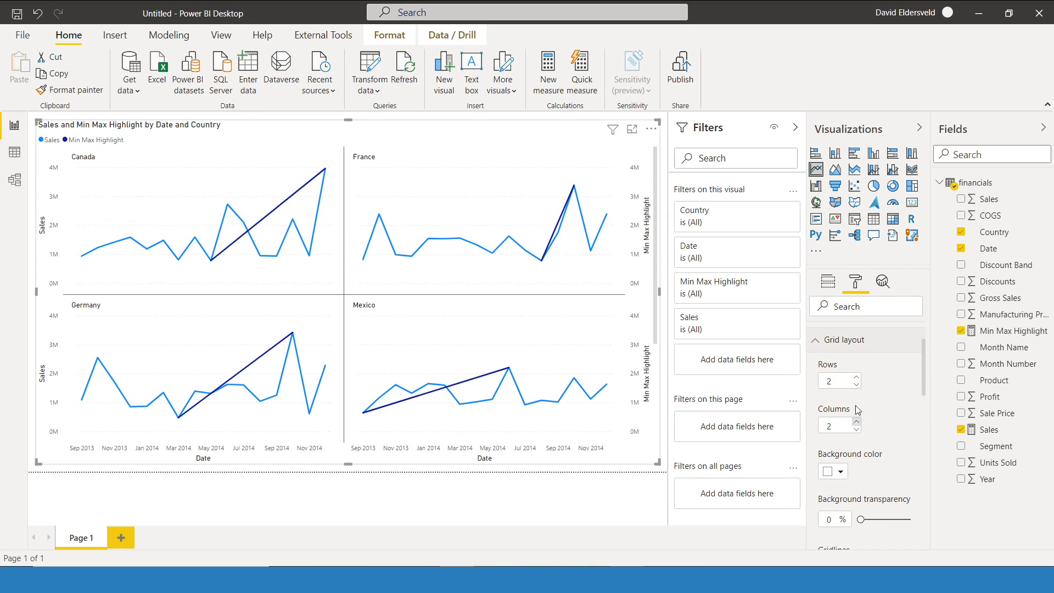
pyautogui.click(855, 377)
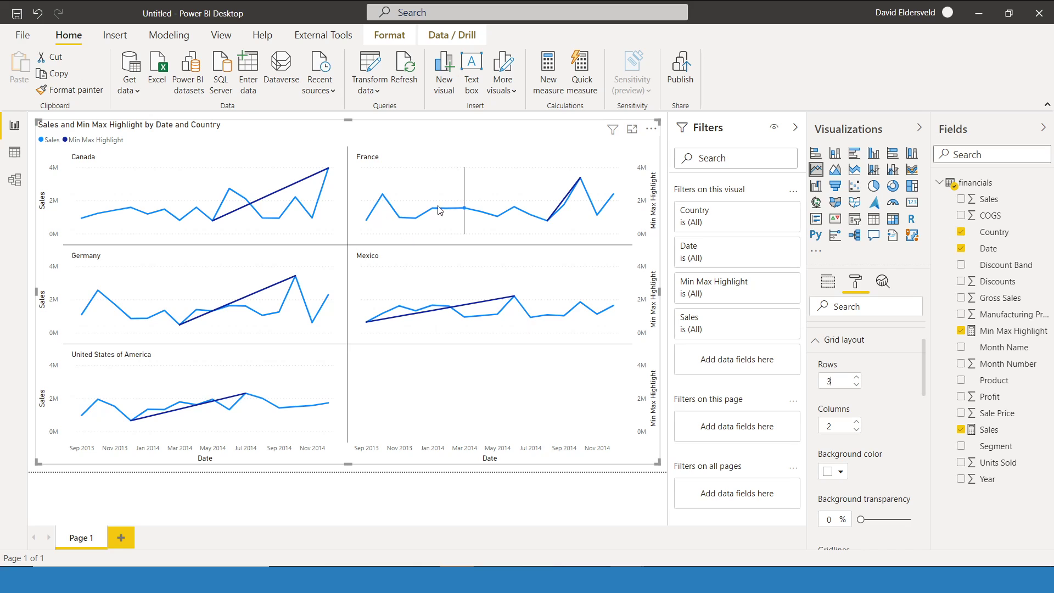
pyautogui.click(856, 377)
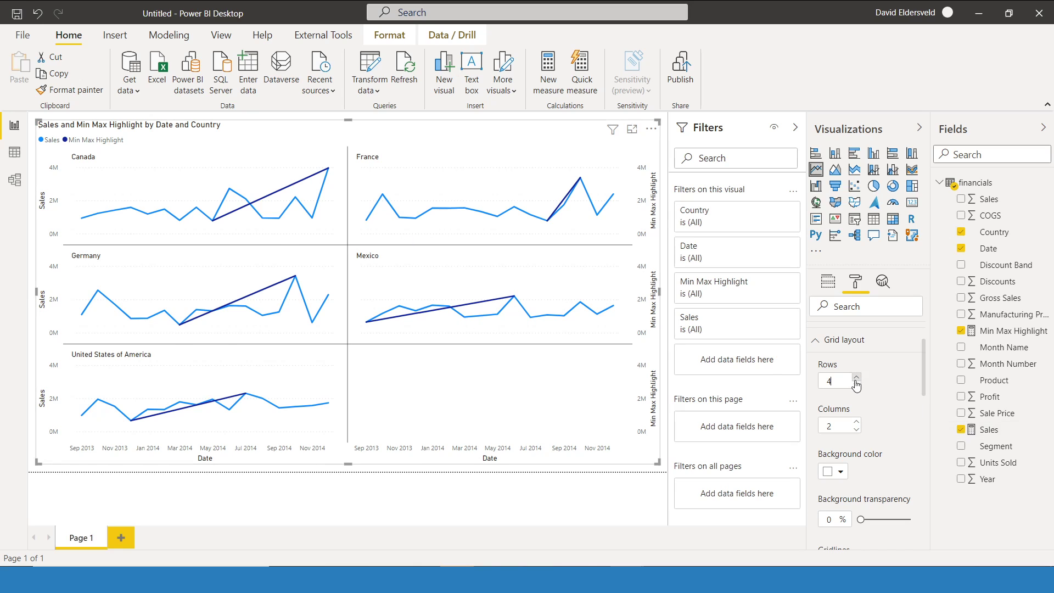
pyautogui.click(856, 384)
pyautogui.scroll(2, 873, 413)
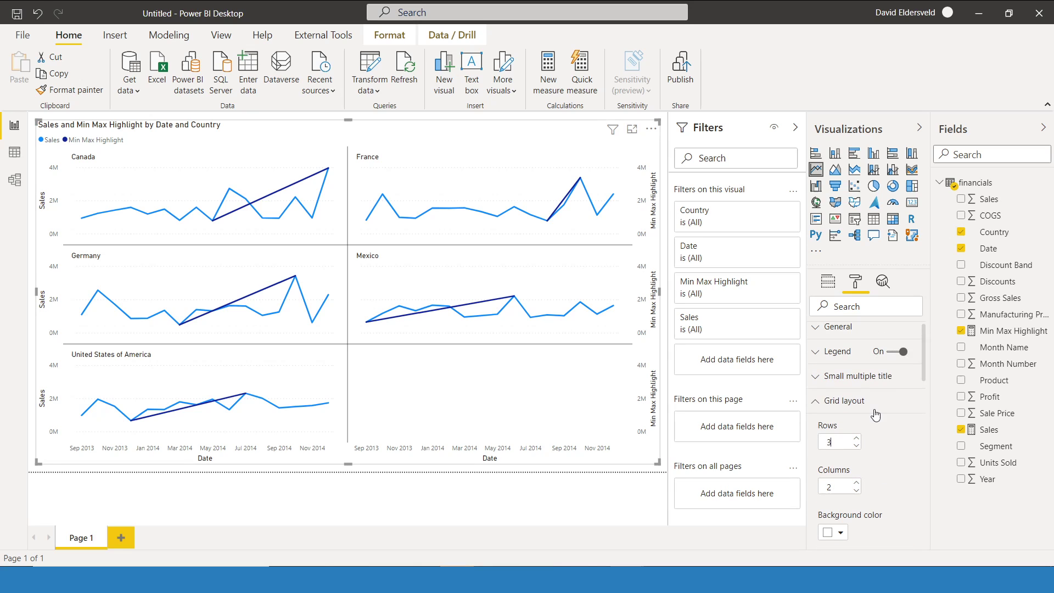
pyautogui.click(819, 410)
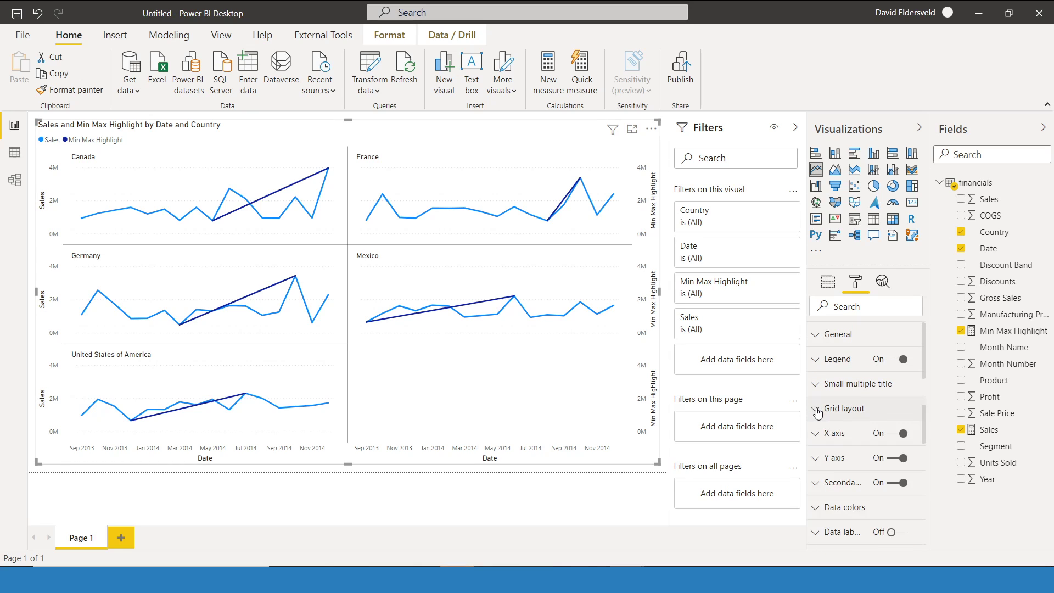
# Step: Expand the Secondary axis card and review its options
pyautogui.click(816, 485)
pyautogui.scroll(-2, 860, 454)
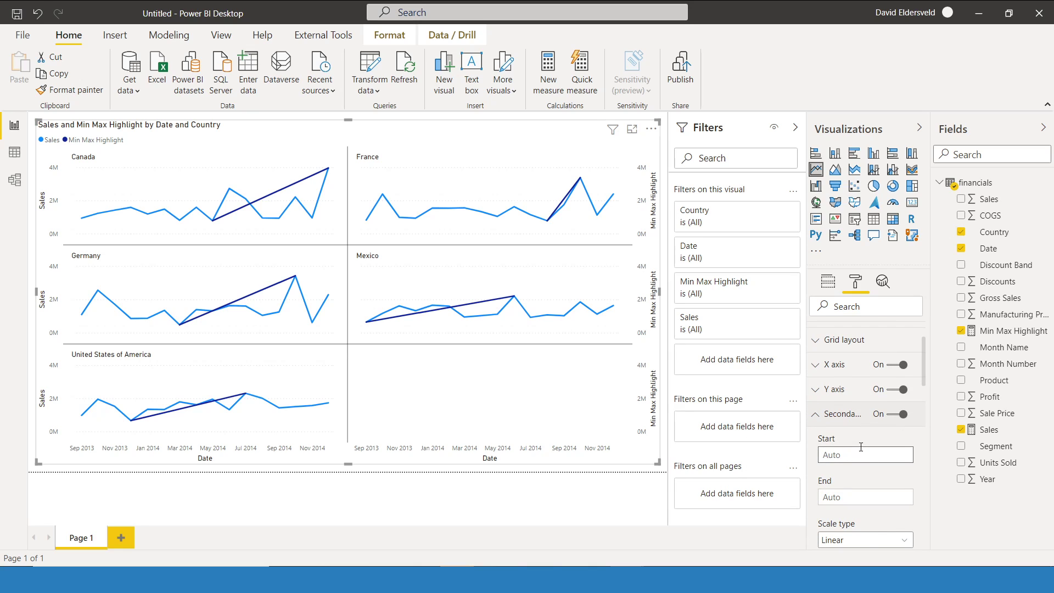
pyautogui.scroll(-2, 861, 454)
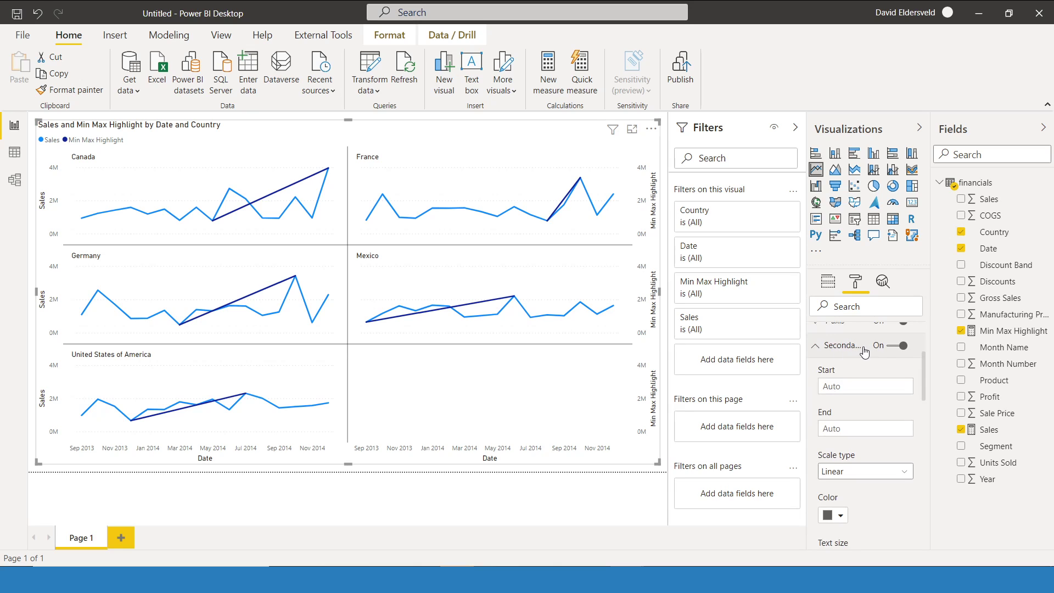
pyautogui.scroll(-2, 903, 375)
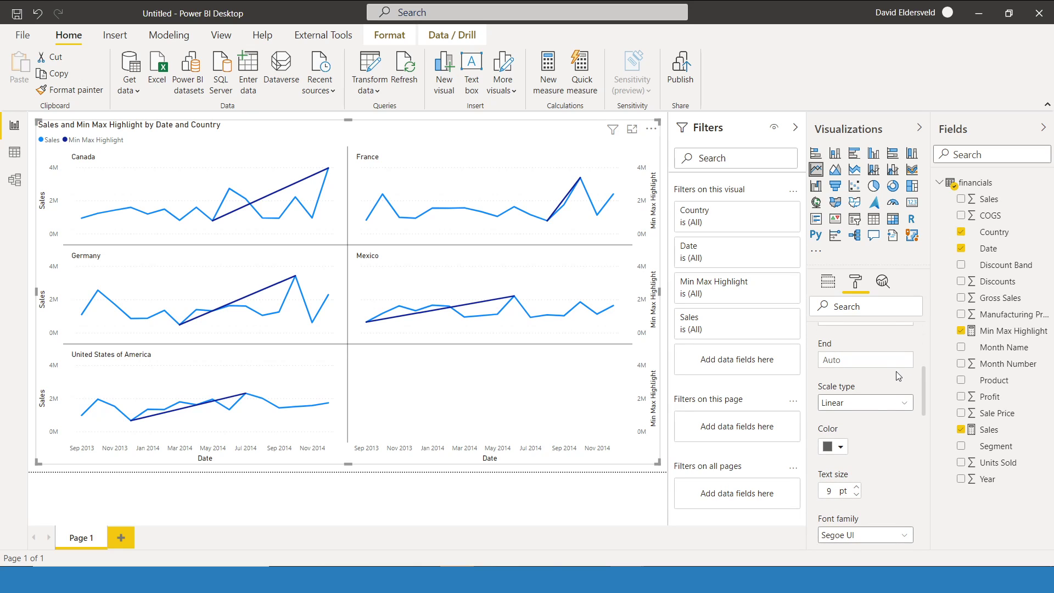
pyautogui.scroll(-6, 878, 420)
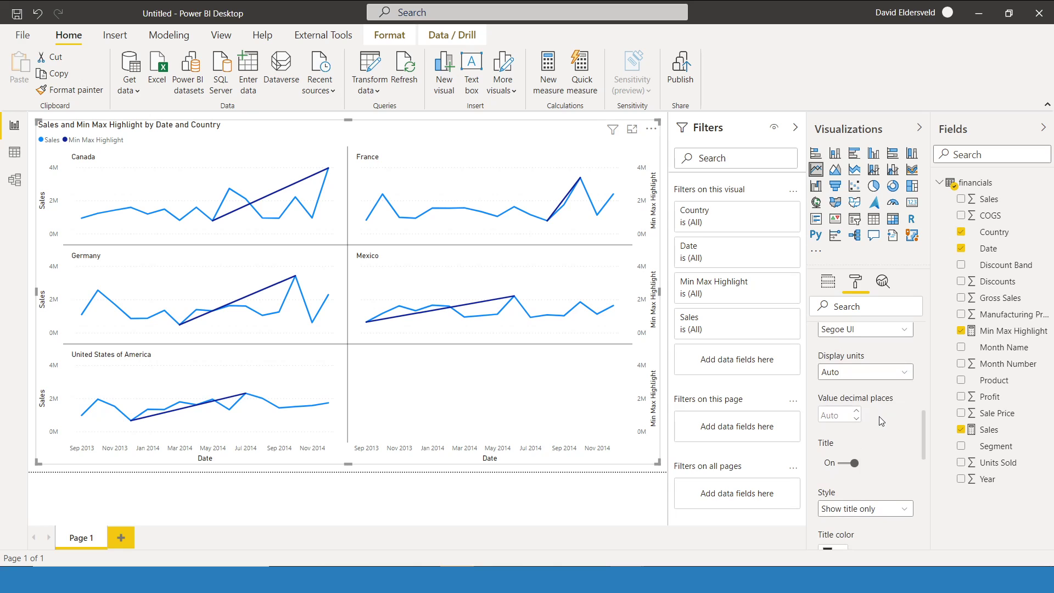
pyautogui.scroll(-7, 881, 421)
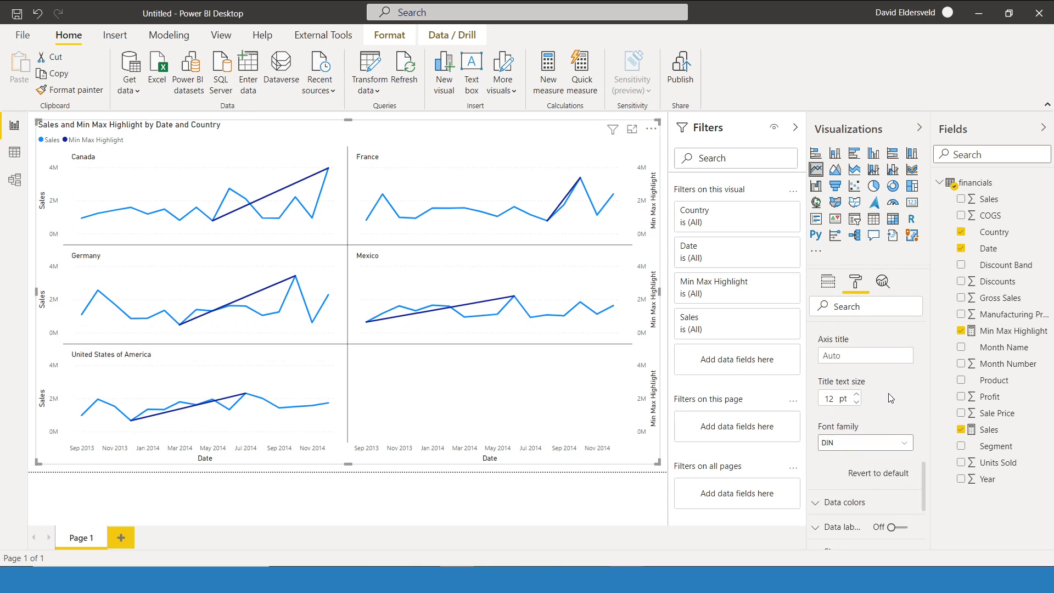
# Step: Expand the Shapes card, showing stroke width 3 and round joins
pyautogui.scroll(12, 890, 398)
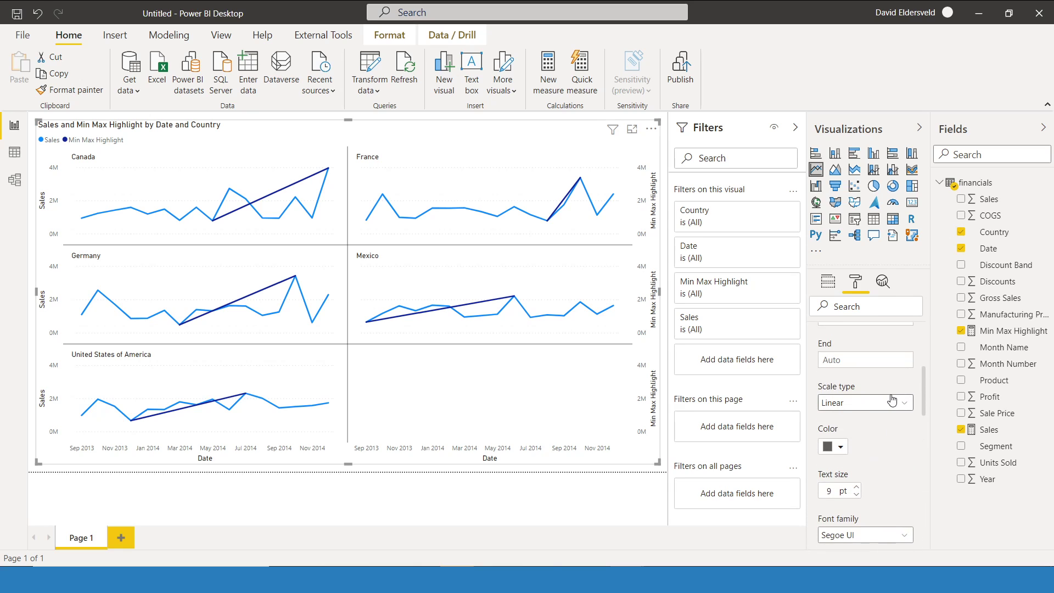
pyautogui.scroll(5, 890, 398)
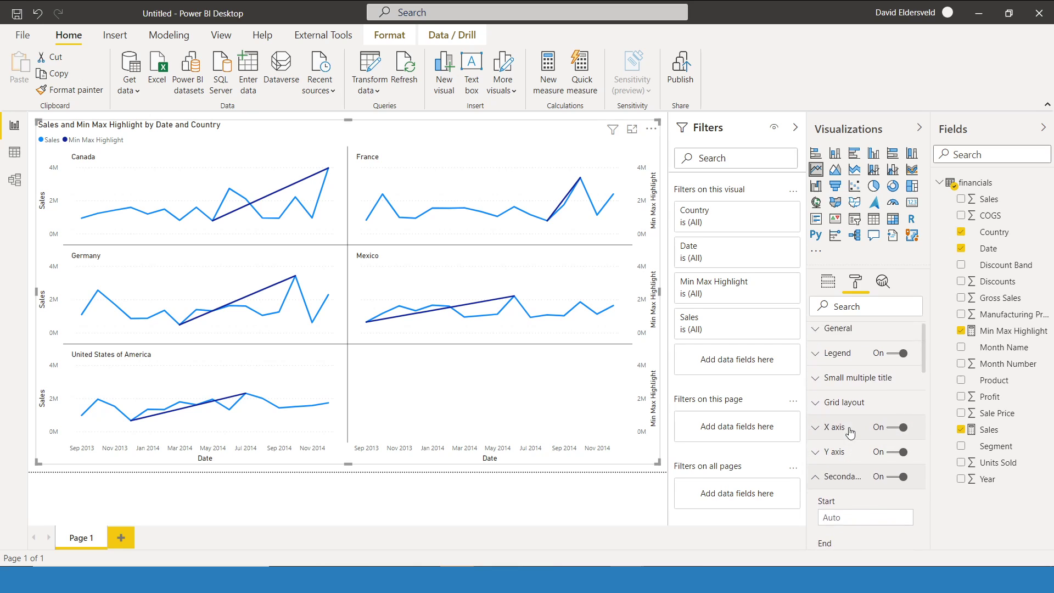
pyautogui.scroll(-5, 850, 433)
pyautogui.scroll(5, 856, 431)
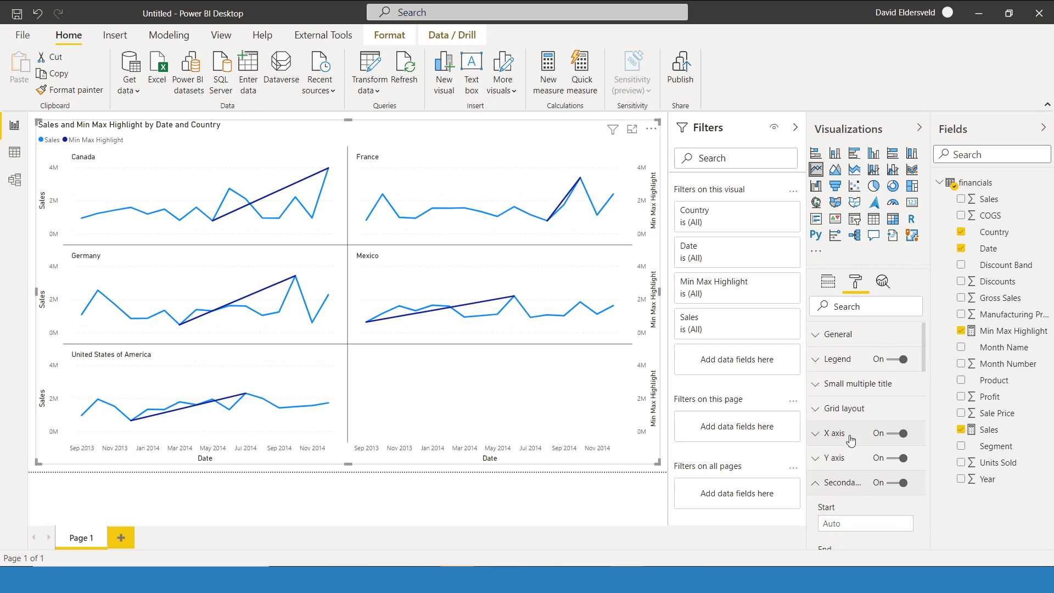
pyautogui.scroll(-8, 855, 439)
pyautogui.scroll(-3, 857, 444)
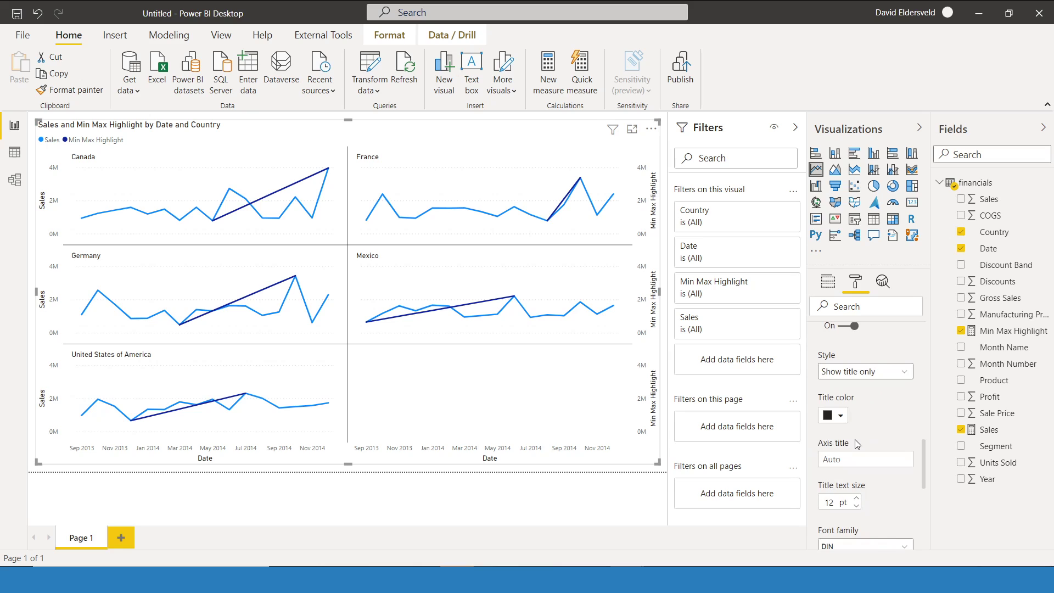
pyautogui.scroll(-5, 872, 443)
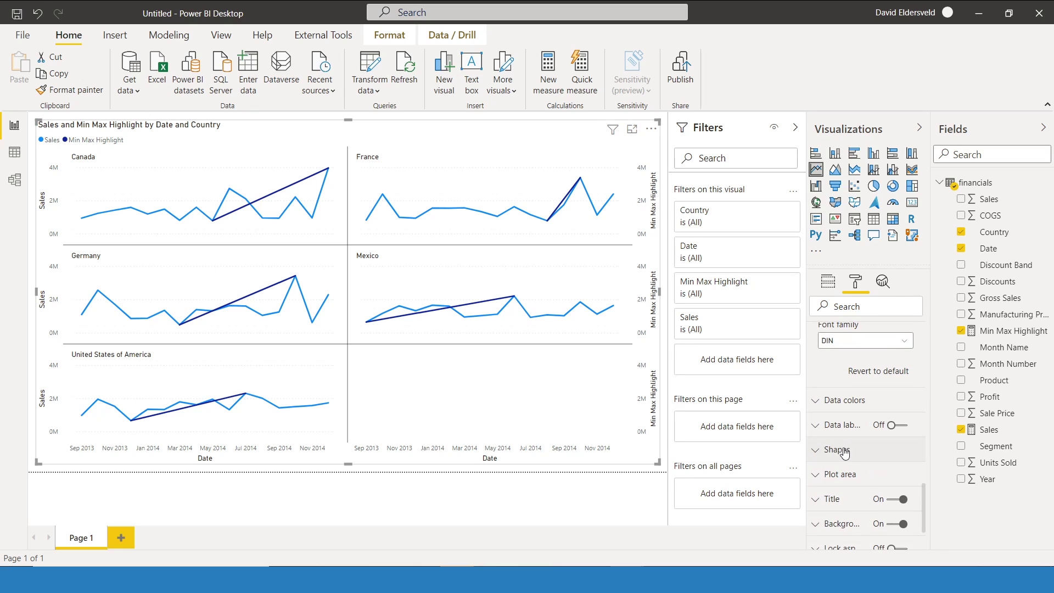
pyautogui.click(843, 452)
pyautogui.scroll(-3, 878, 447)
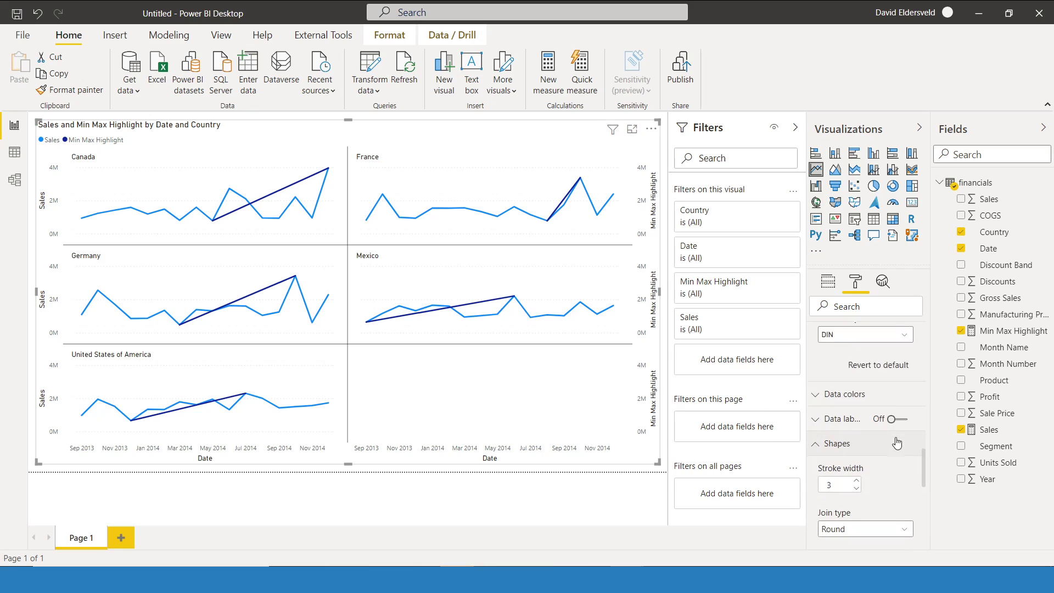
# Step: Filter the Format pane by entering 'ma' in the search box to find the marker option
pyautogui.scroll(-3, 898, 446)
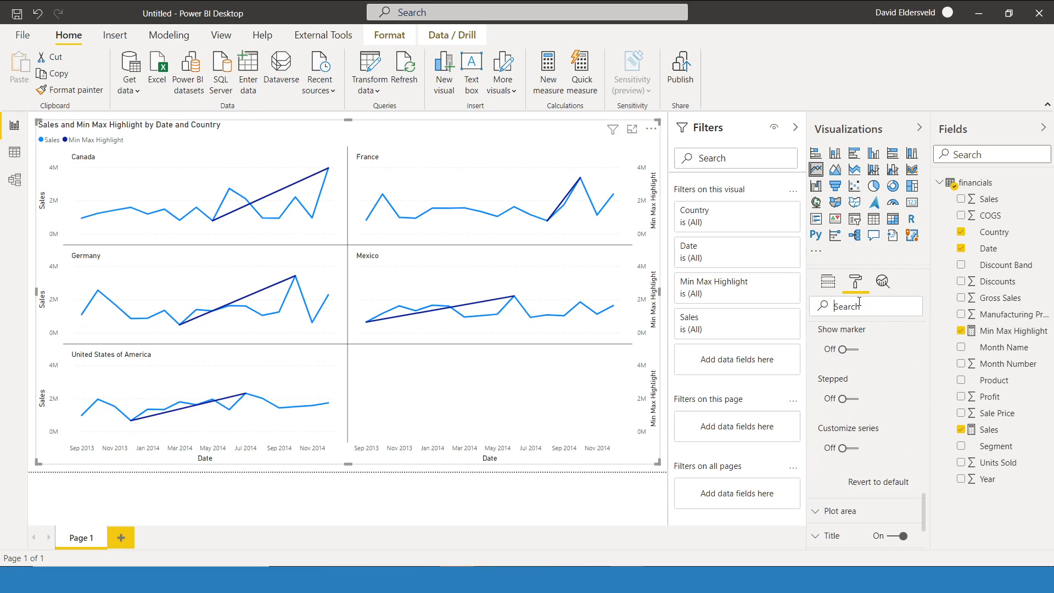
pyautogui.write('marker')
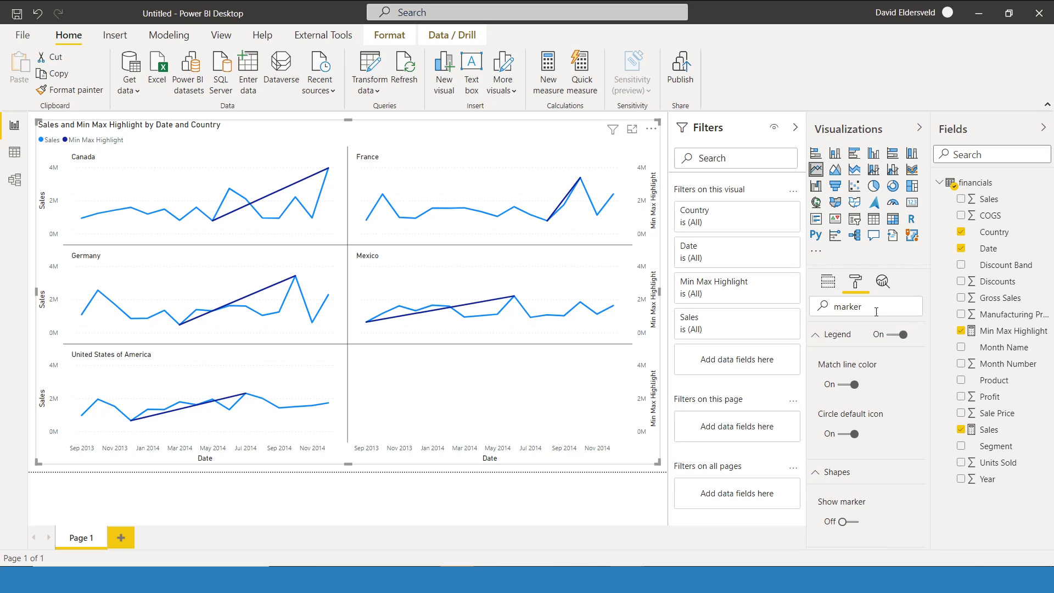
# Step: Turn on Show marker for the chart lines
pyautogui.click(849, 526)
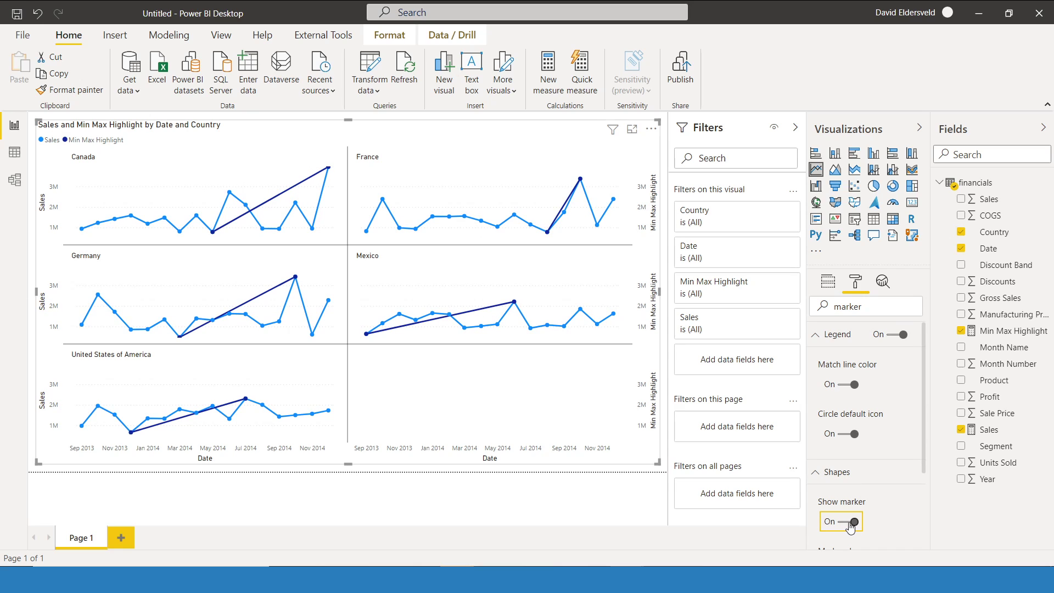
pyautogui.scroll(-2, 852, 521)
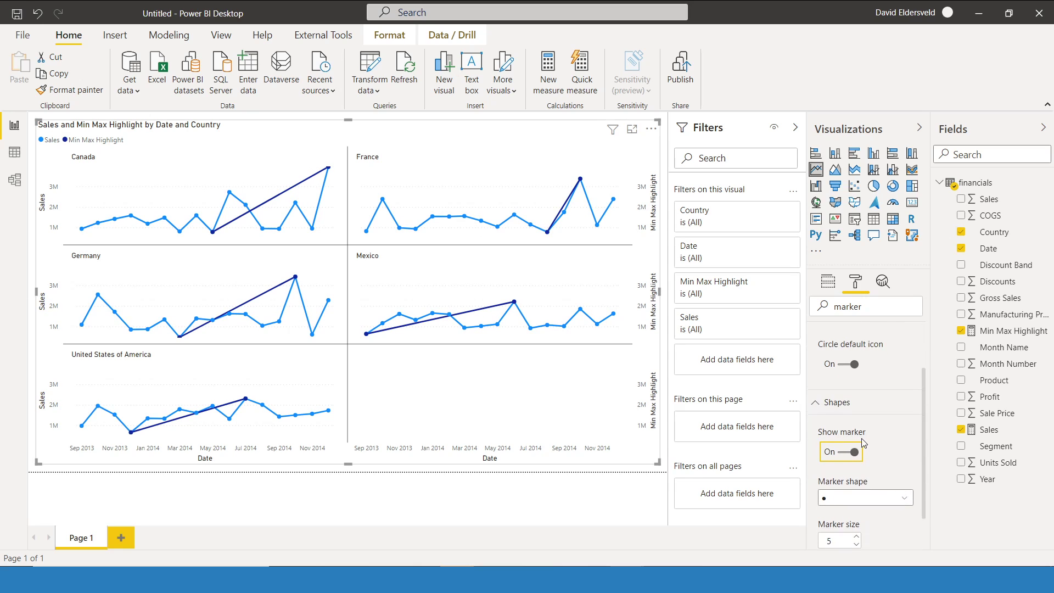
pyautogui.scroll(-1, 858, 384)
pyautogui.scroll(3, 855, 354)
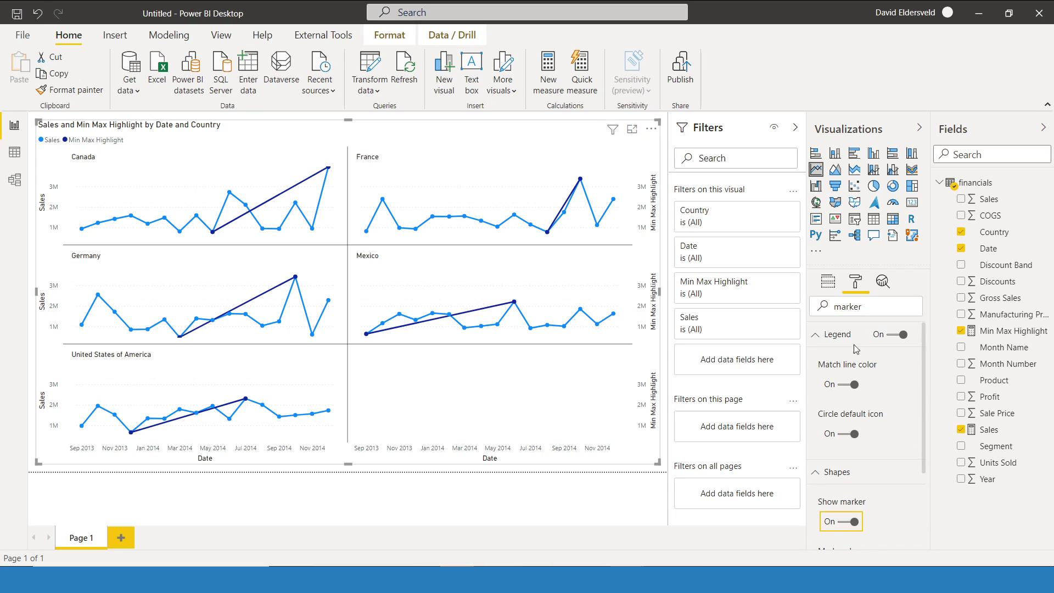
# Step: Clear the format search, collapse Secondary axis, and expand Shapes down to Customize series
pyautogui.doubleClick(851, 309)
pyautogui.press('BackSpace')
pyautogui.scroll(-1, 866, 480)
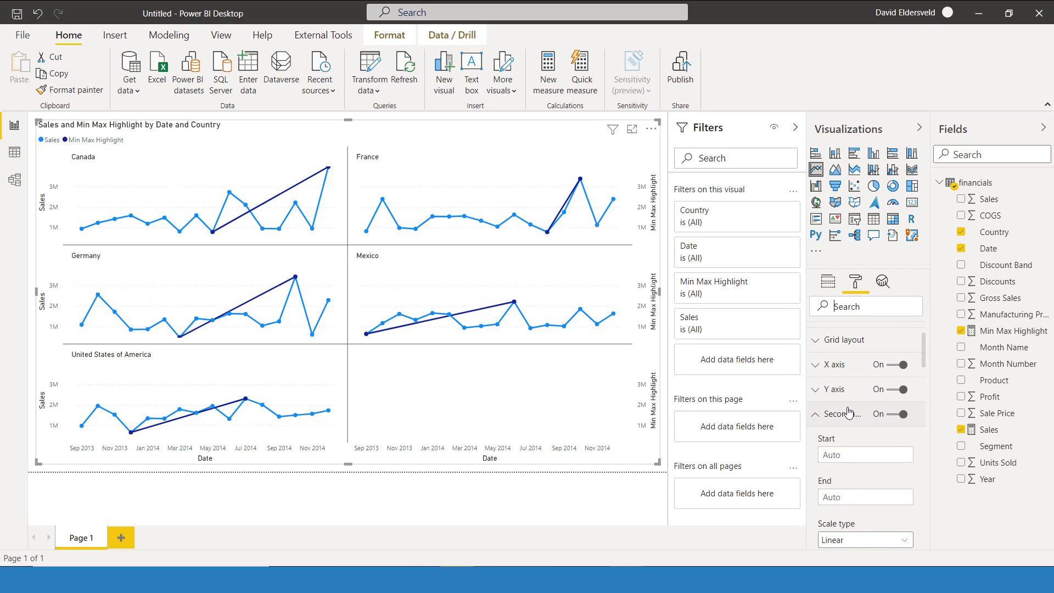
pyautogui.click(818, 415)
pyautogui.click(872, 486)
pyautogui.scroll(-1, 840, 467)
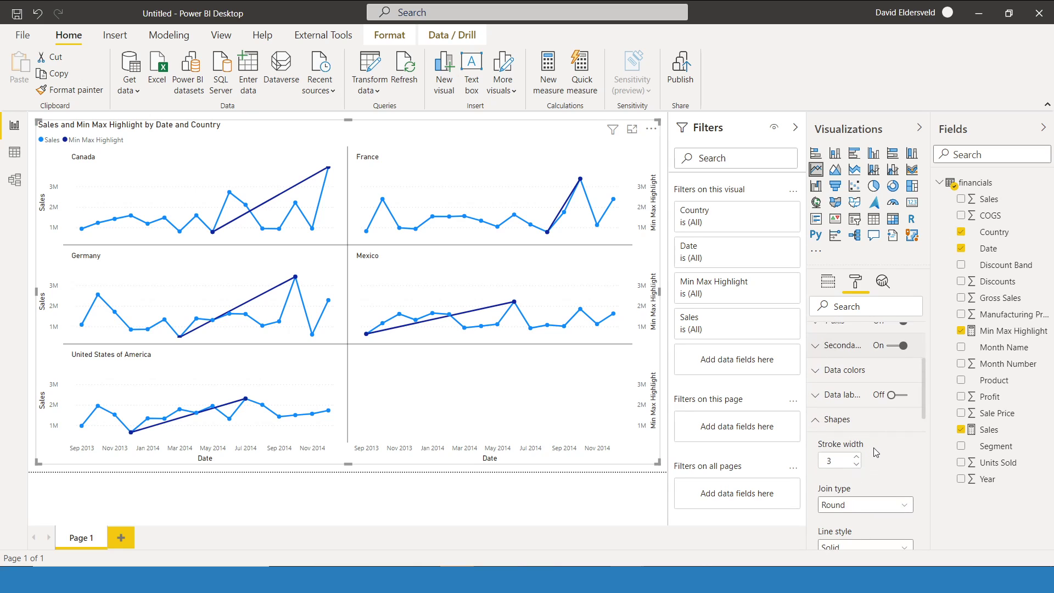
pyautogui.scroll(-1, 876, 451)
pyautogui.scroll(-1, 877, 398)
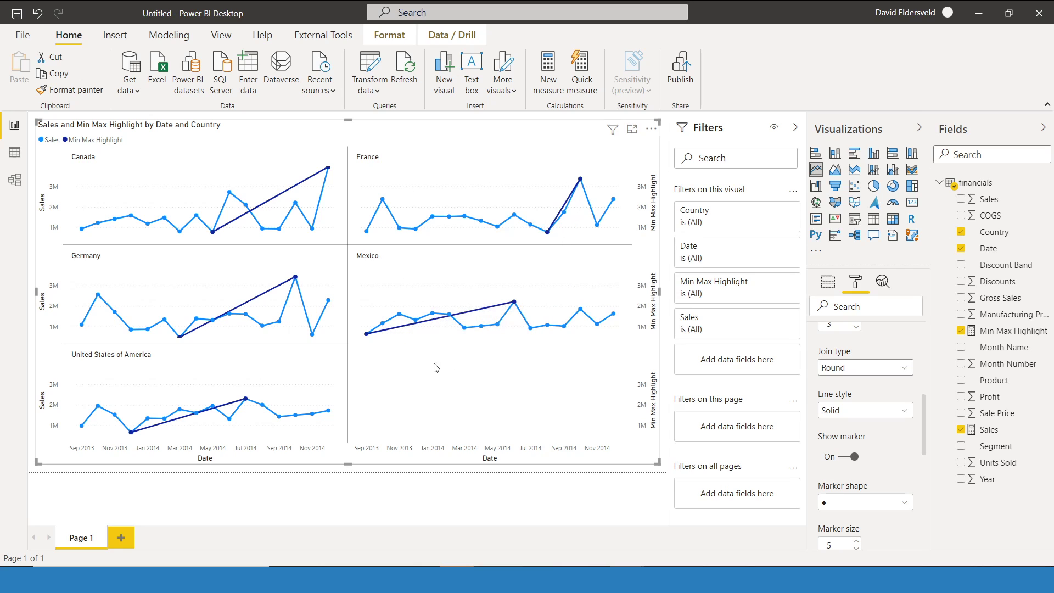
pyautogui.scroll(-1, 865, 453)
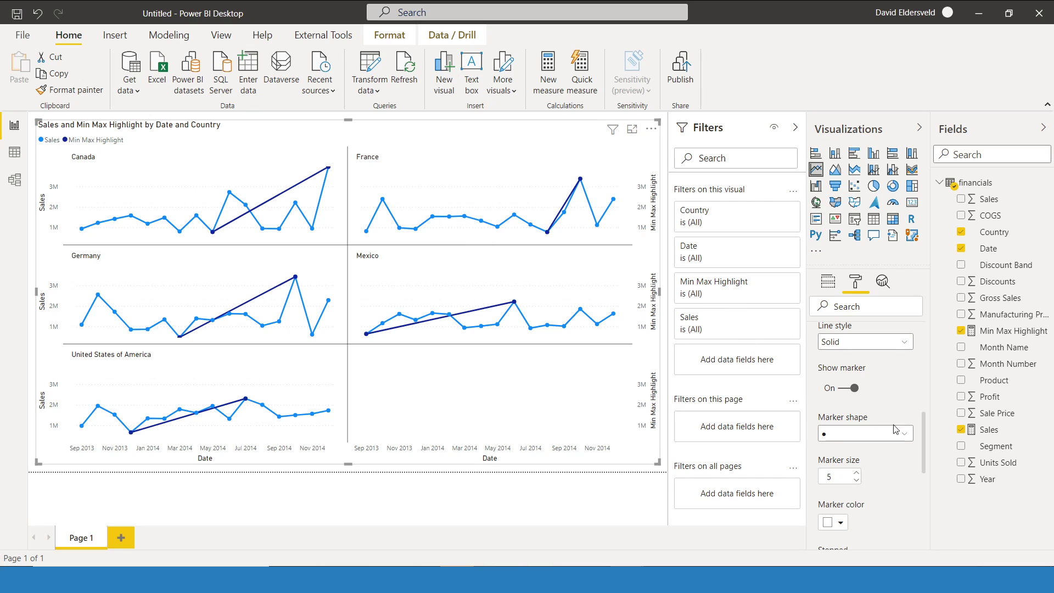
pyautogui.scroll(-5, 903, 431)
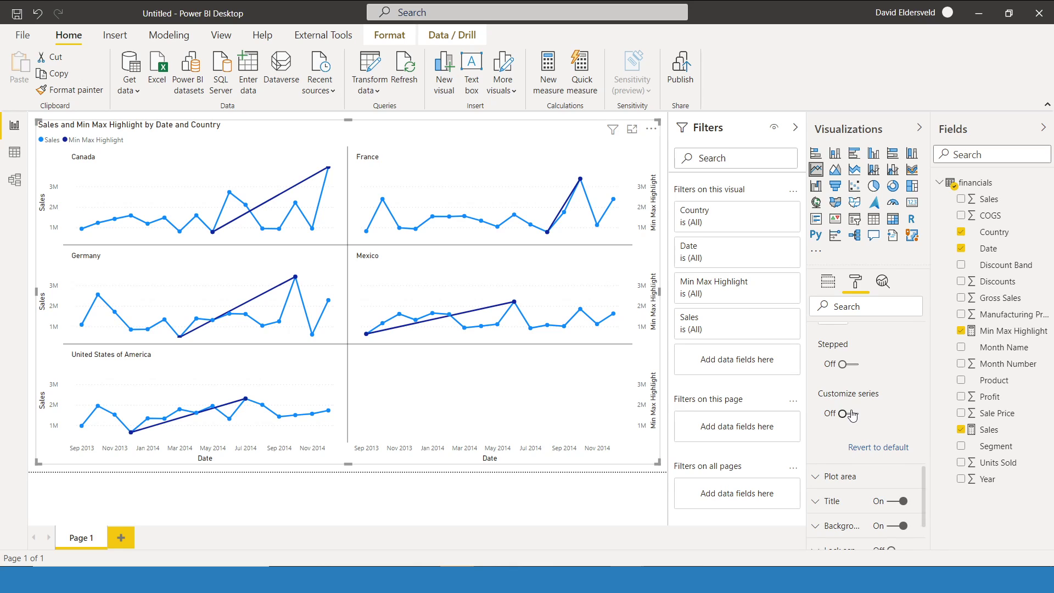
# Step: Turn on Customize series with Sales as the selected series
pyautogui.click(850, 414)
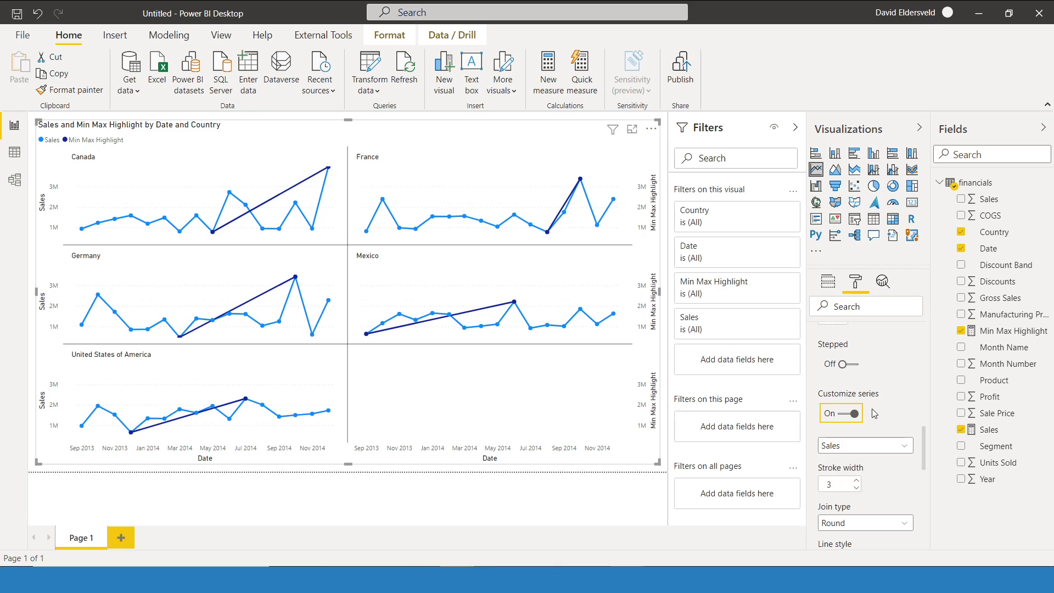
pyautogui.scroll(-1, 881, 422)
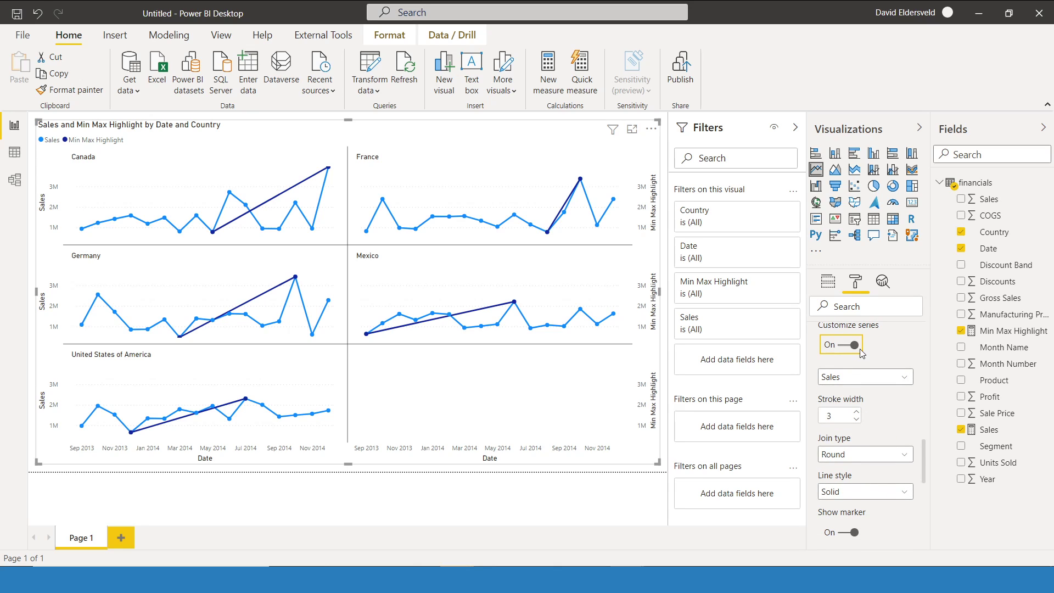
pyautogui.click(852, 377)
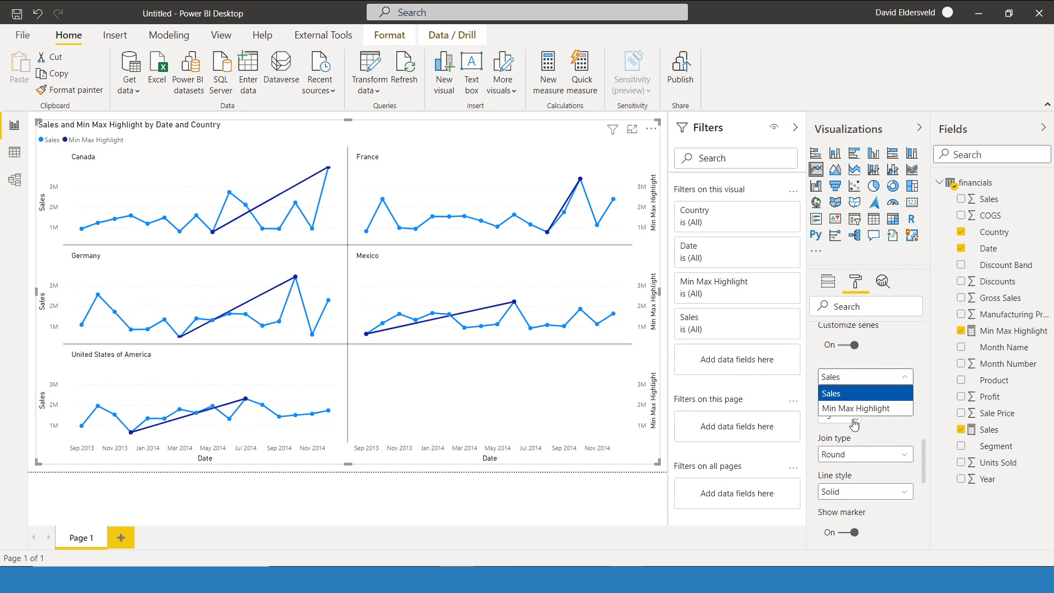
pyautogui.click(888, 375)
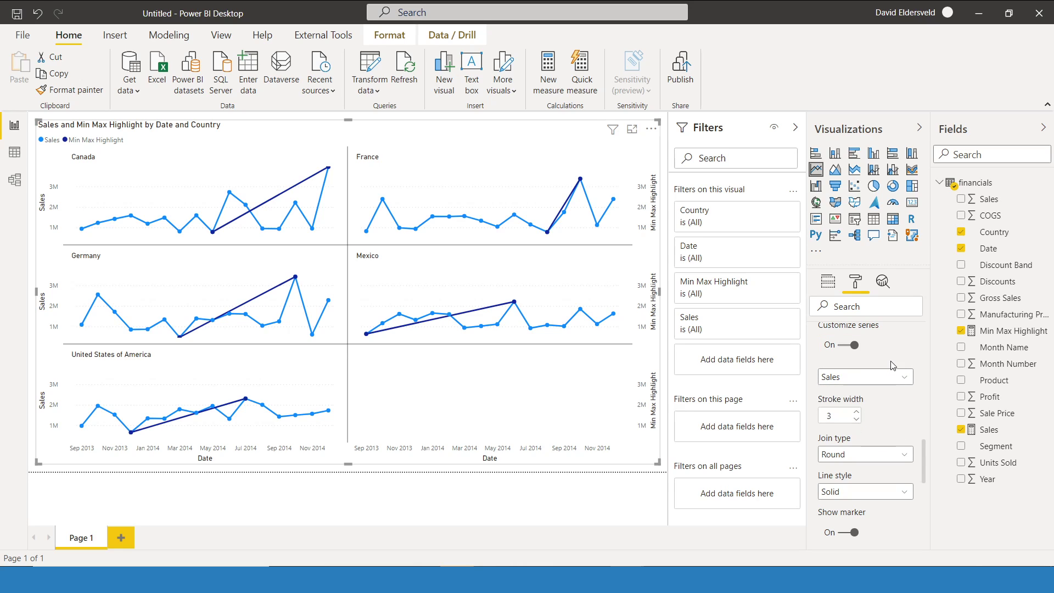
# Step: Hide the markers on the Sales series only
pyautogui.scroll(-1, 878, 384)
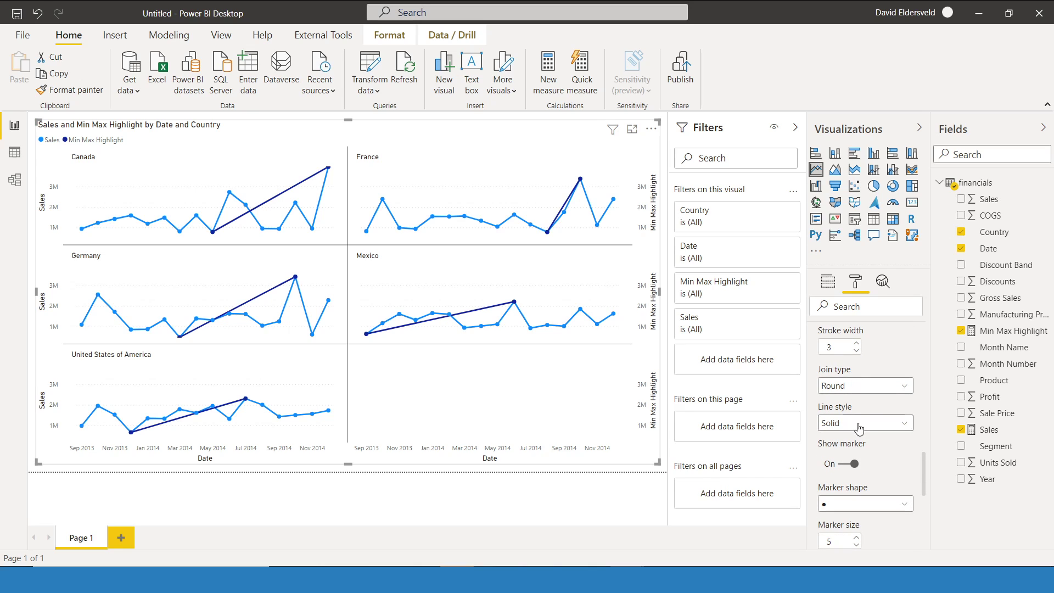
pyautogui.scroll(1, 840, 426)
pyautogui.scroll(-1, 849, 524)
pyautogui.click(850, 464)
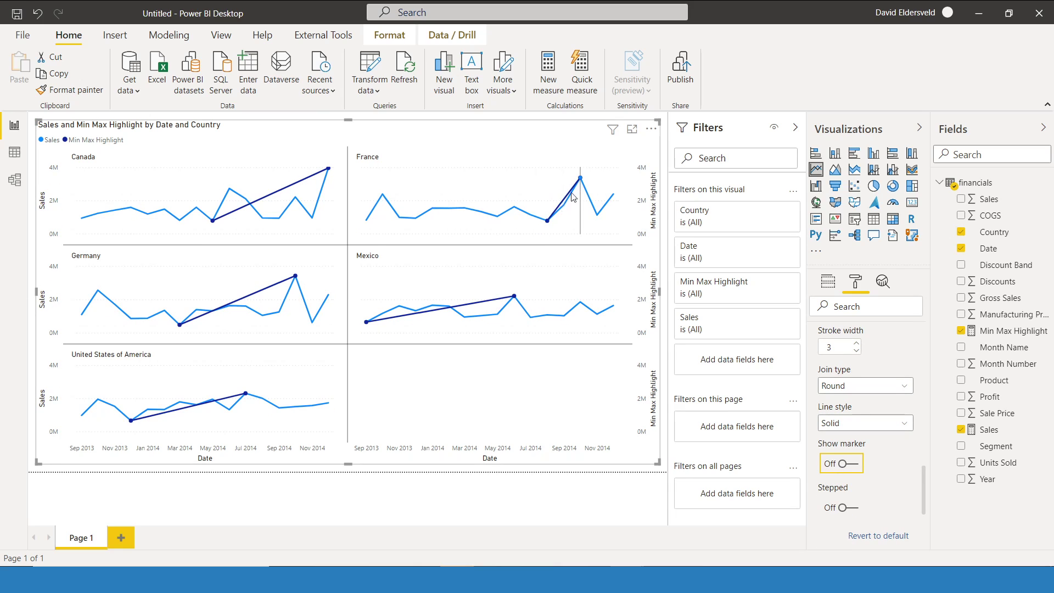
pyautogui.scroll(1, 889, 363)
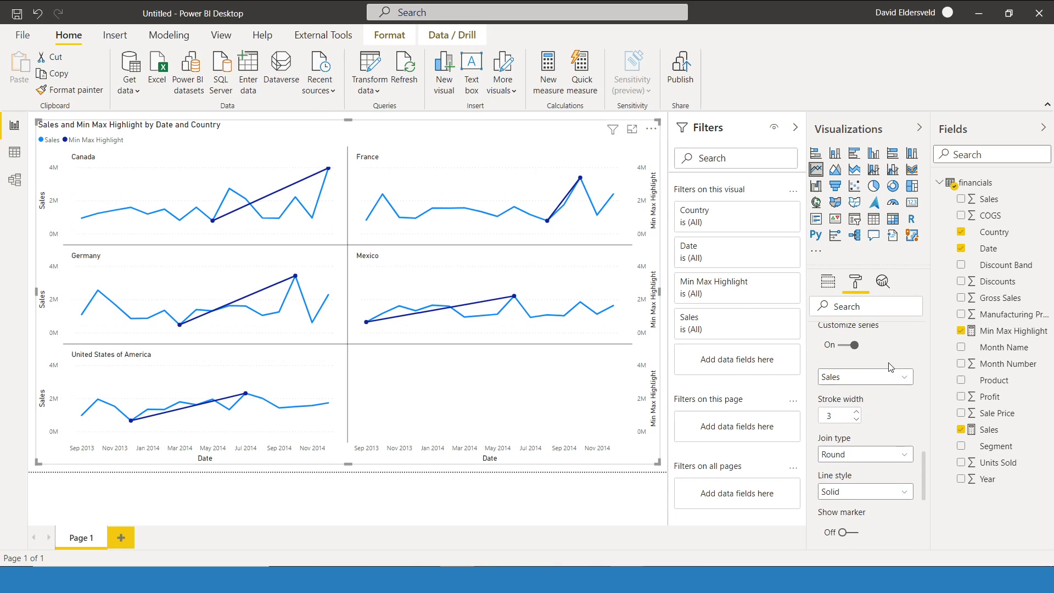
pyautogui.scroll(1, 883, 384)
# Step: Select the Min Max Highlight series for separate formatting
pyautogui.click(870, 445)
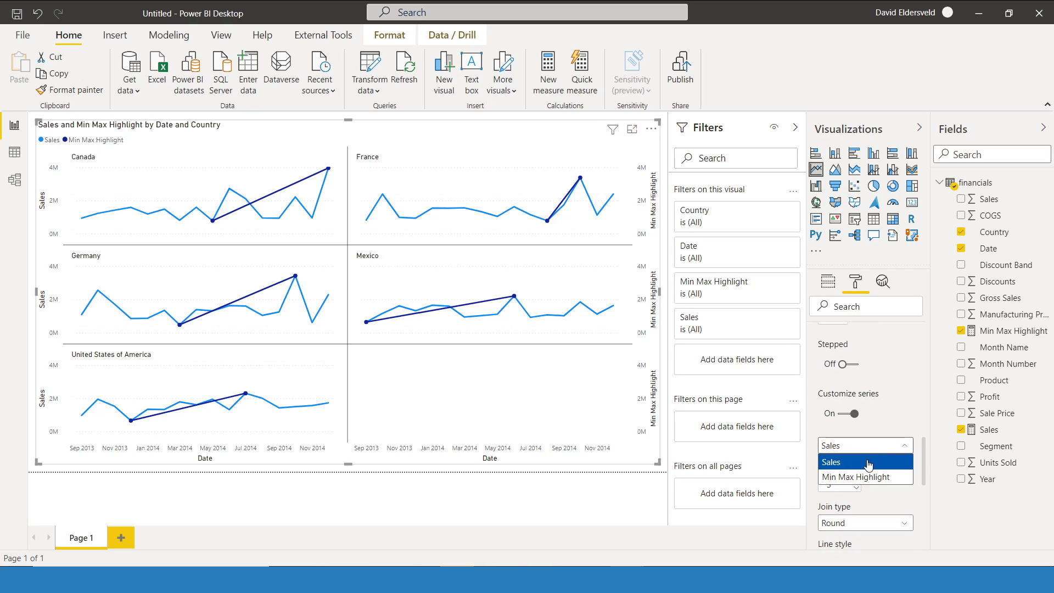
pyautogui.click(861, 476)
pyautogui.scroll(-2, 850, 441)
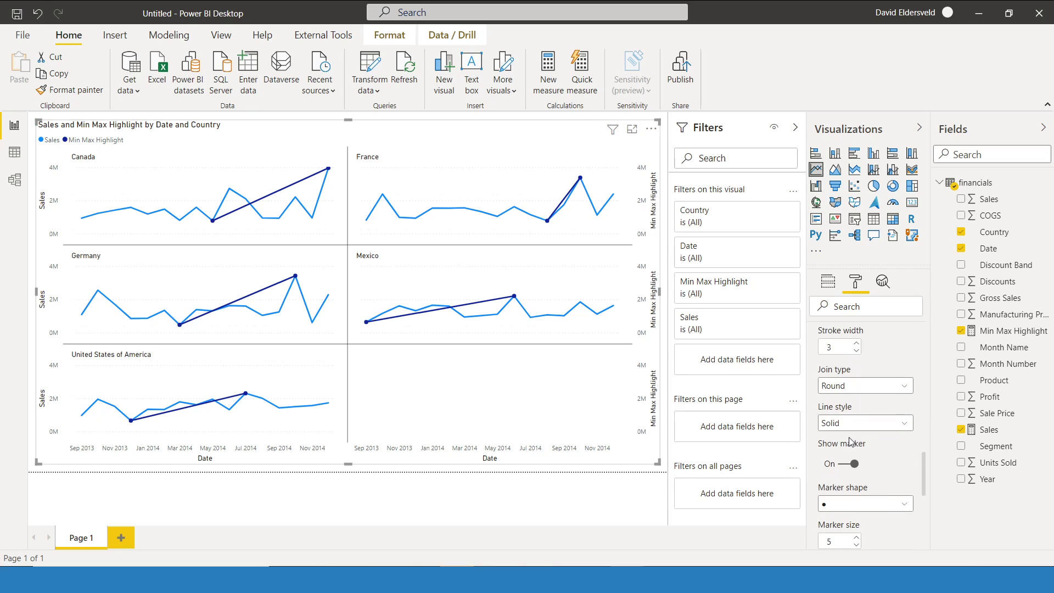
pyautogui.scroll(-1, 865, 456)
# Step: Make the Min Max Highlight markers gold squares of size 10
pyautogui.click(856, 435)
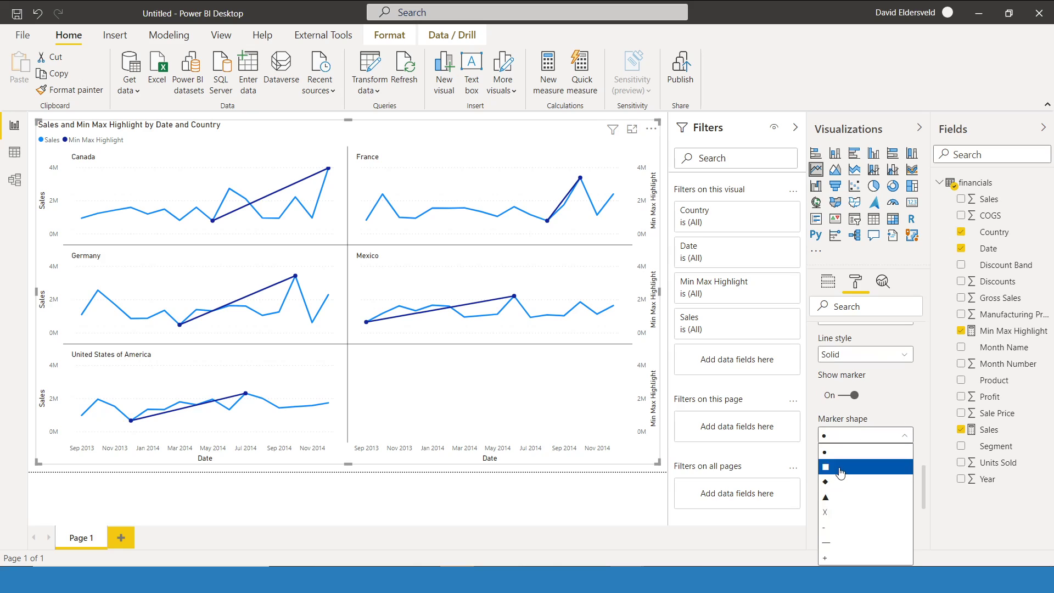
pyautogui.click(840, 468)
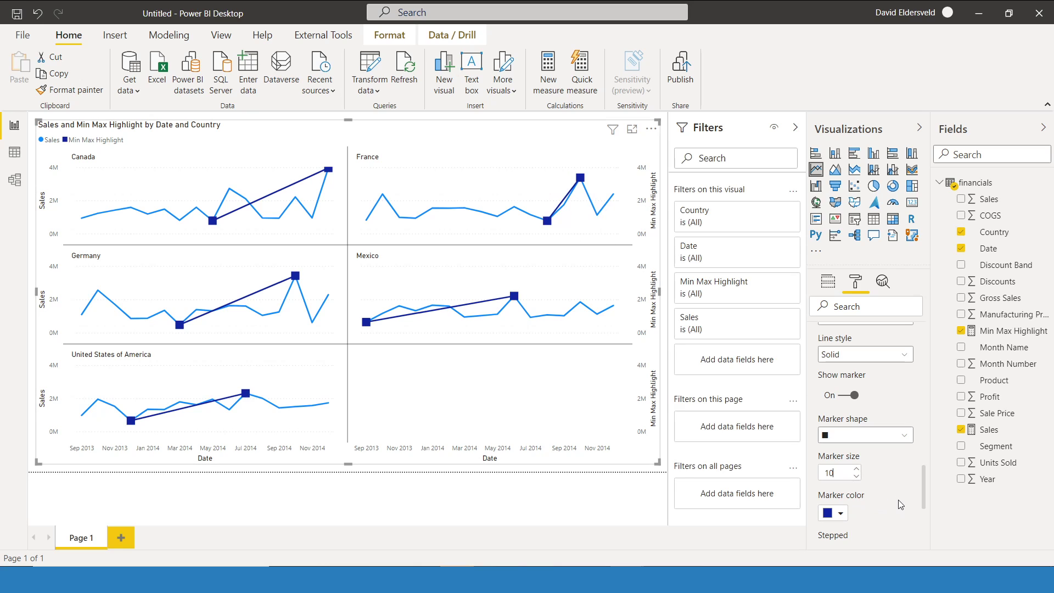
pyautogui.scroll(-3, 895, 485)
pyautogui.click(839, 445)
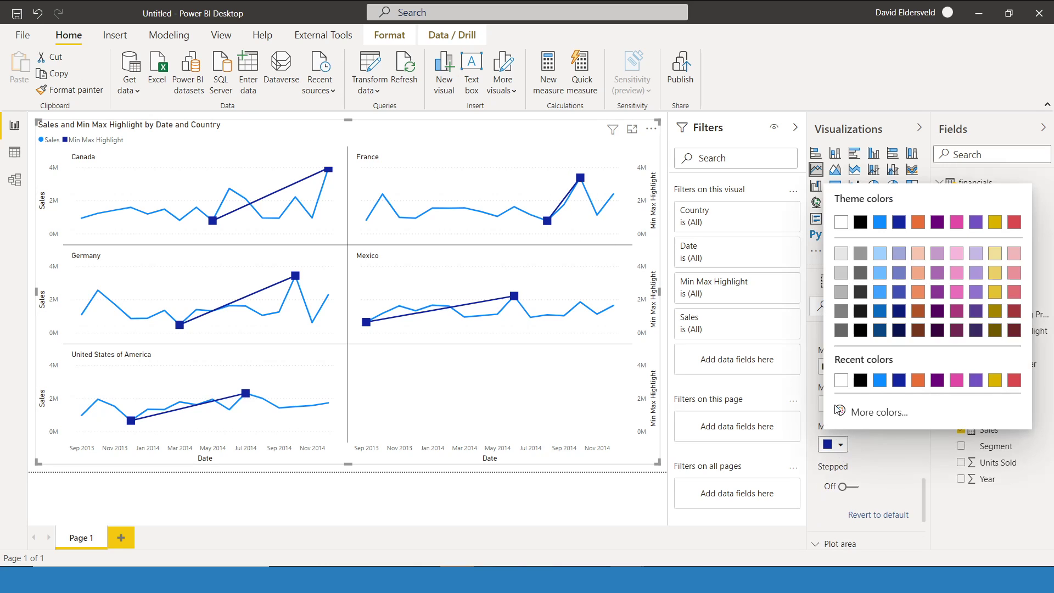
pyautogui.click(994, 222)
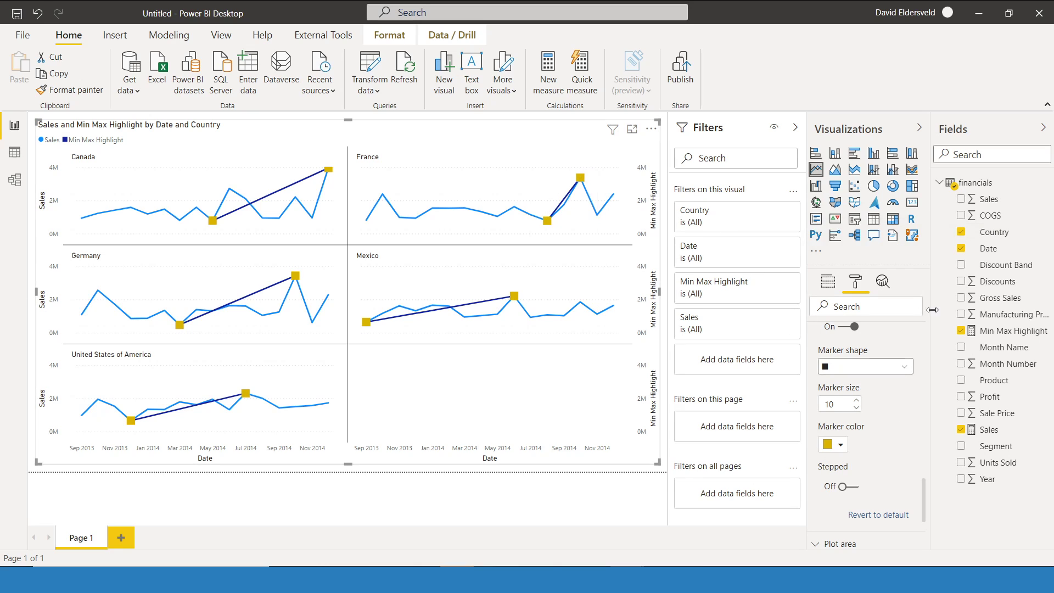
pyautogui.scroll(3, 900, 355)
pyautogui.scroll(2, 887, 380)
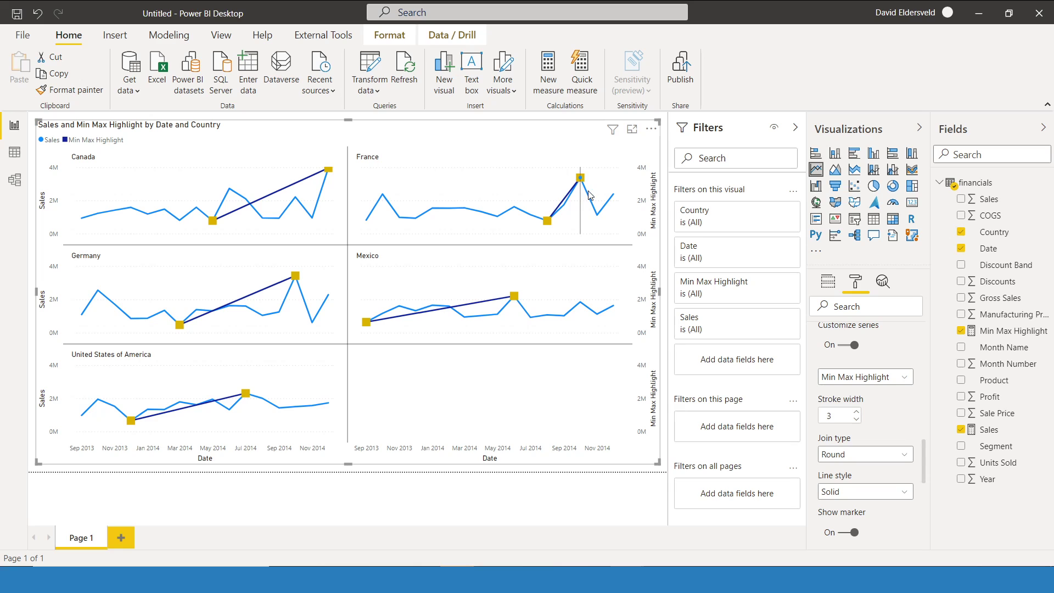
pyautogui.moveTo(589, 195)
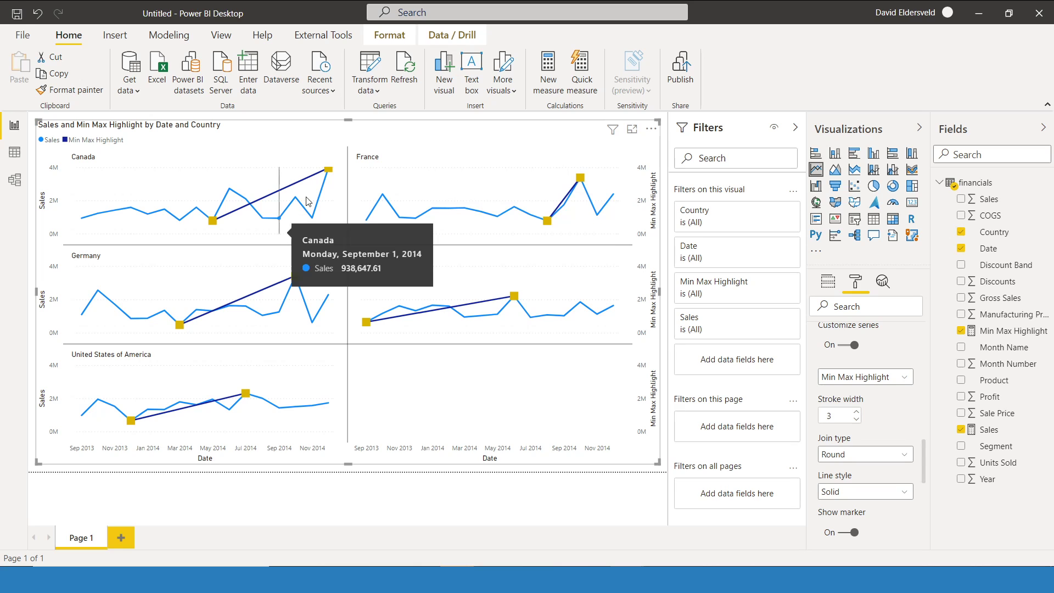
pyautogui.moveTo(237, 206)
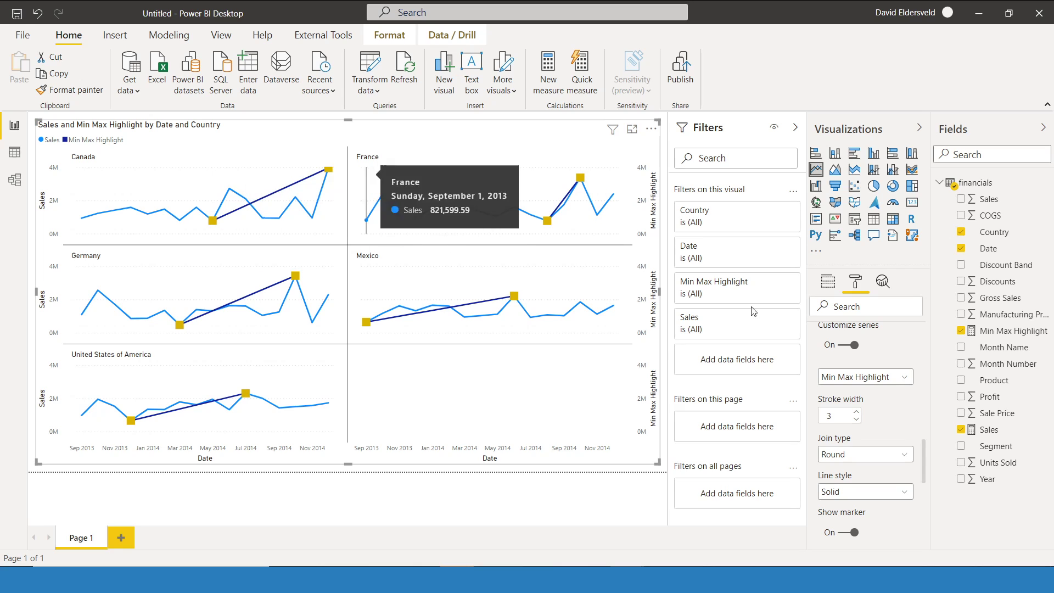
pyautogui.scroll(1, 926, 363)
pyautogui.scroll(4, 925, 359)
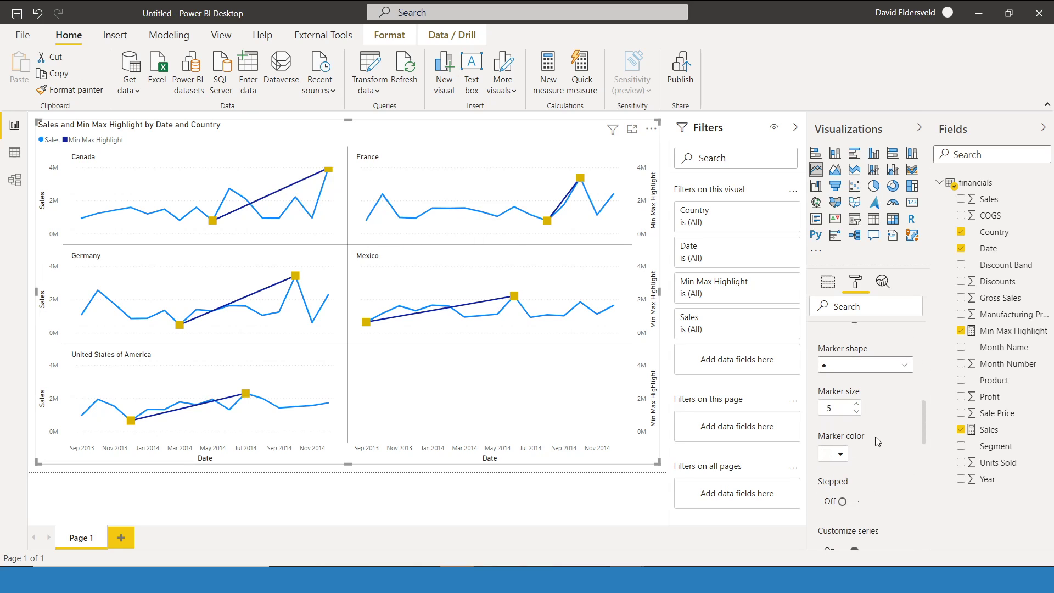
pyautogui.scroll(5, 875, 436)
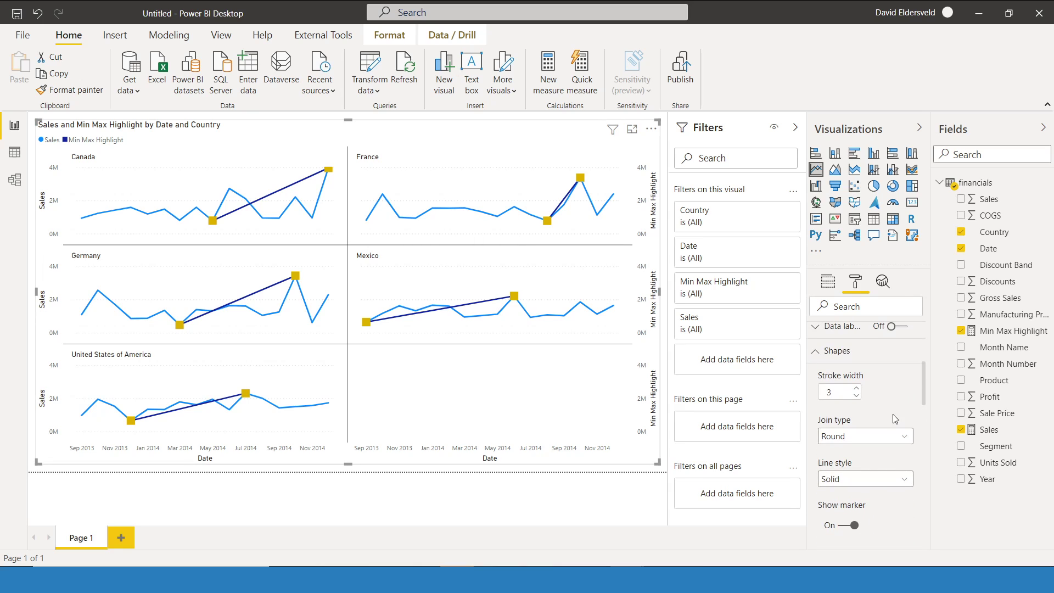
pyautogui.scroll(5, 895, 419)
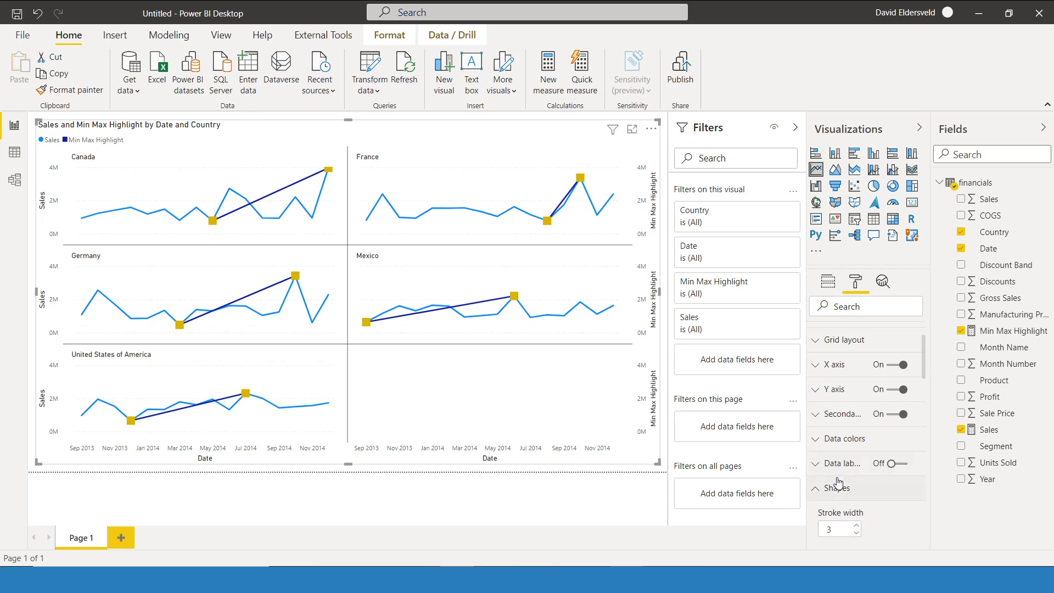
pyautogui.click(815, 490)
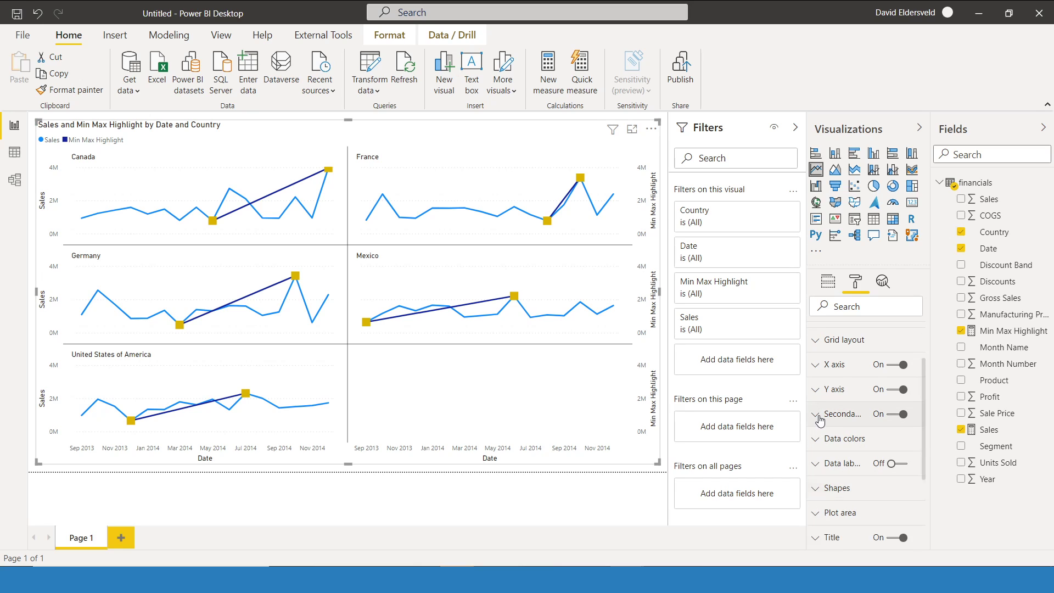
pyautogui.click(818, 417)
pyautogui.scroll(-5, 867, 412)
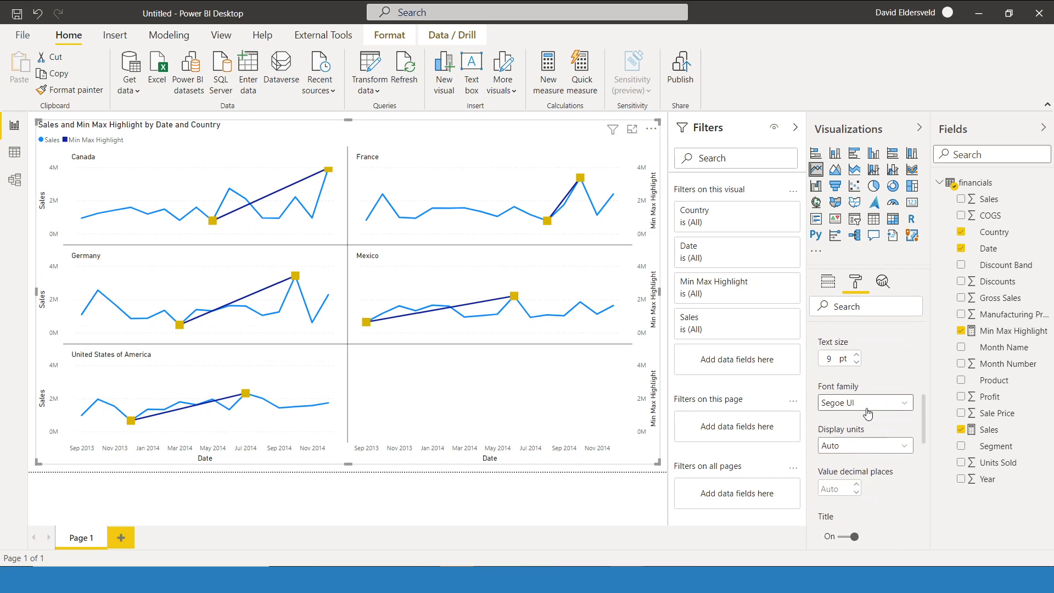
pyautogui.scroll(5, 867, 413)
pyautogui.click(843, 354)
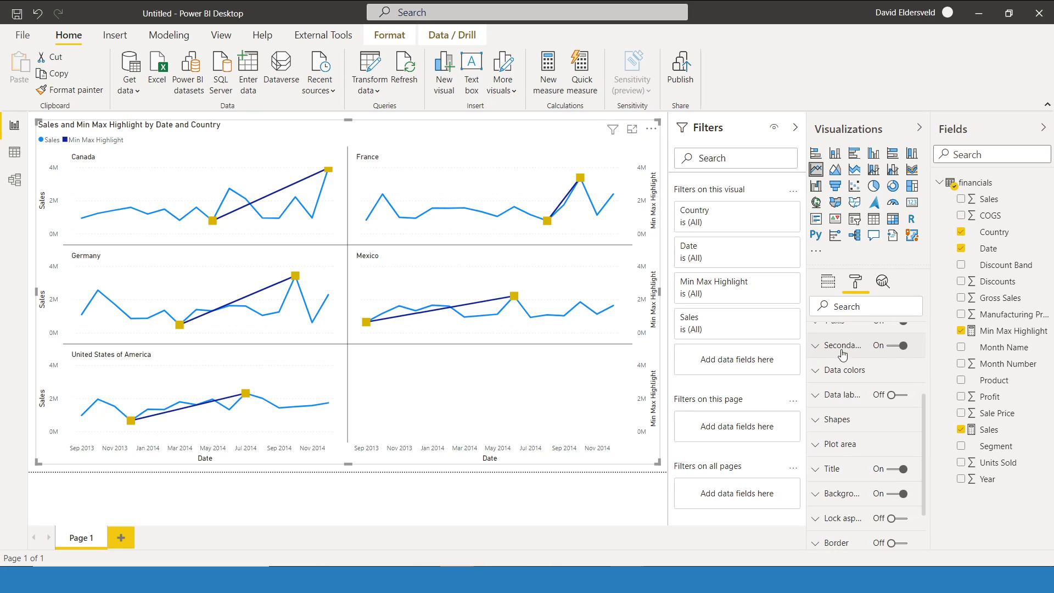
pyautogui.scroll(-3, 842, 354)
pyautogui.scroll(3, 835, 346)
pyautogui.click(898, 421)
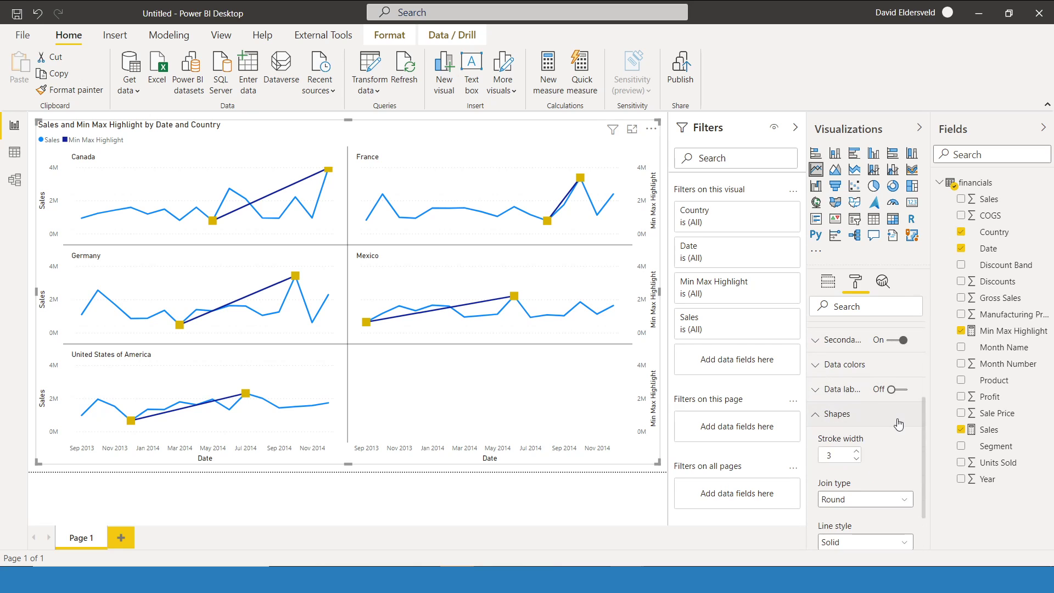
pyautogui.scroll(-5, 895, 415)
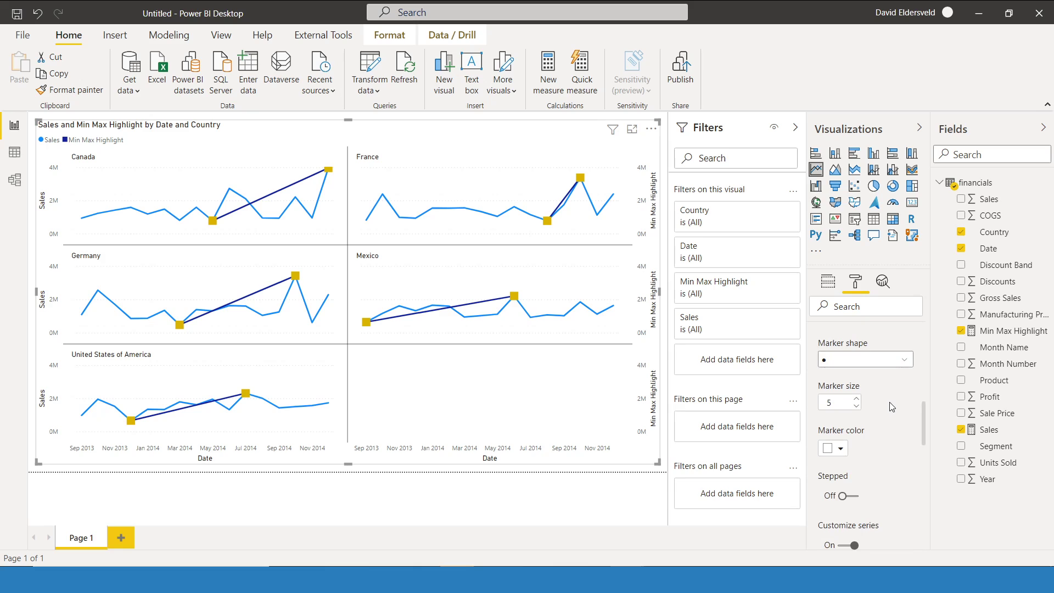
pyautogui.scroll(-5, 890, 403)
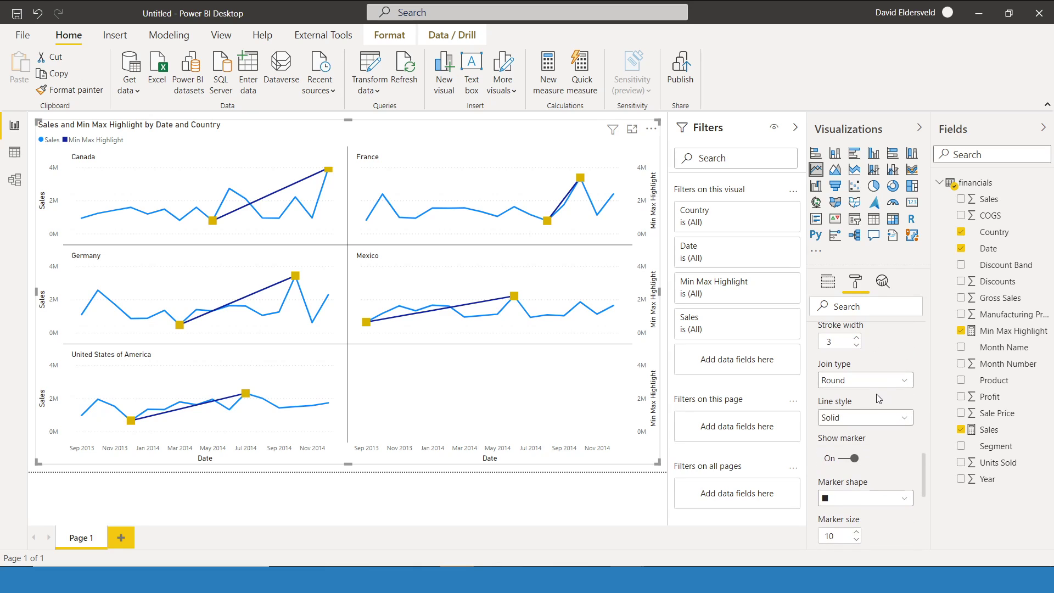
# Step: Lower the Min Max Highlight stroke width to 0 so only the markers remain
pyautogui.click(857, 346)
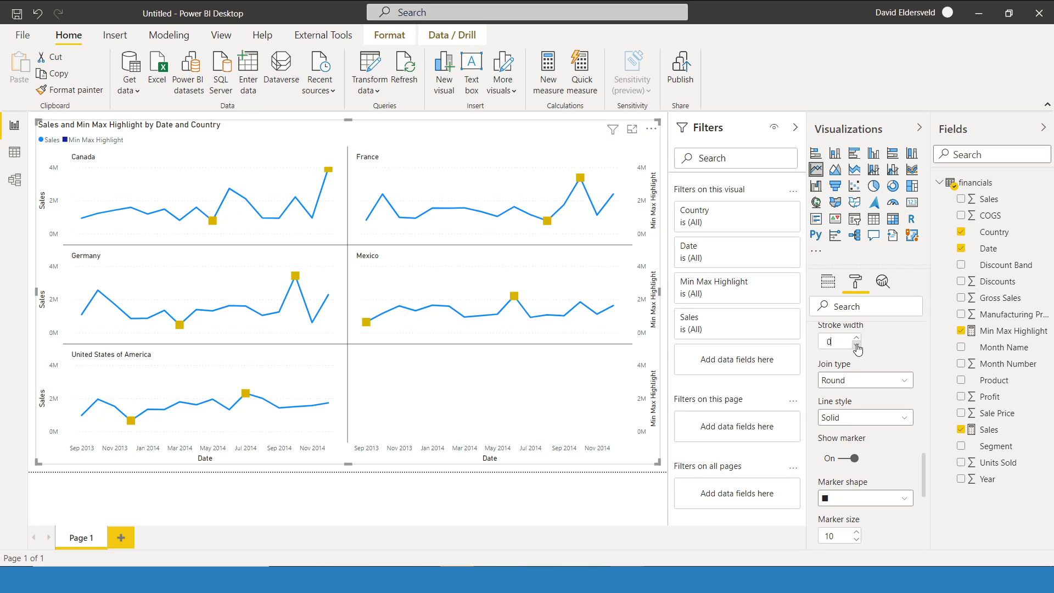
pyautogui.scroll(2, 859, 362)
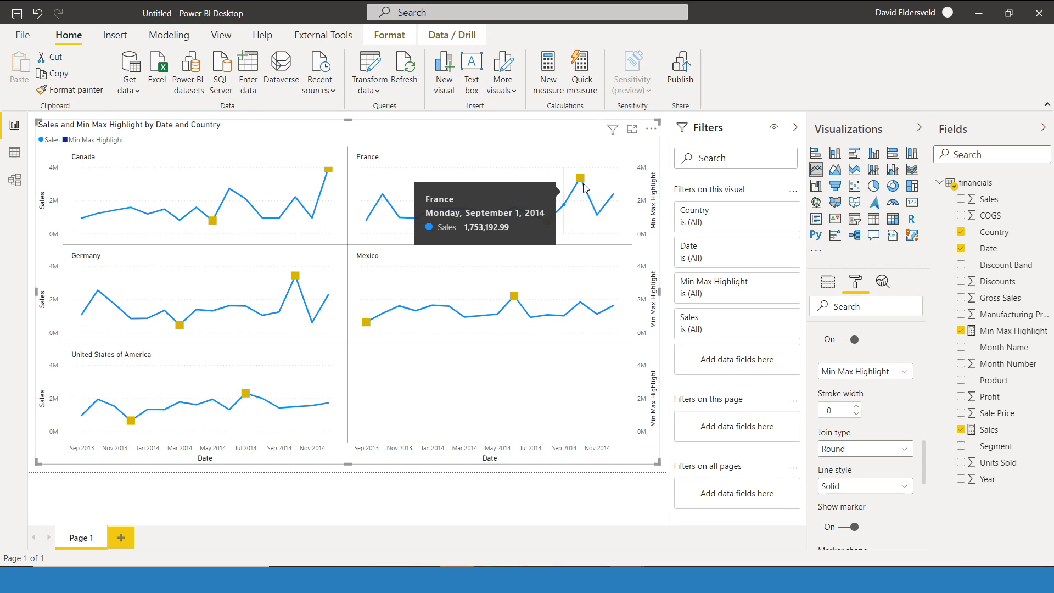
pyautogui.scroll(-2, 884, 392)
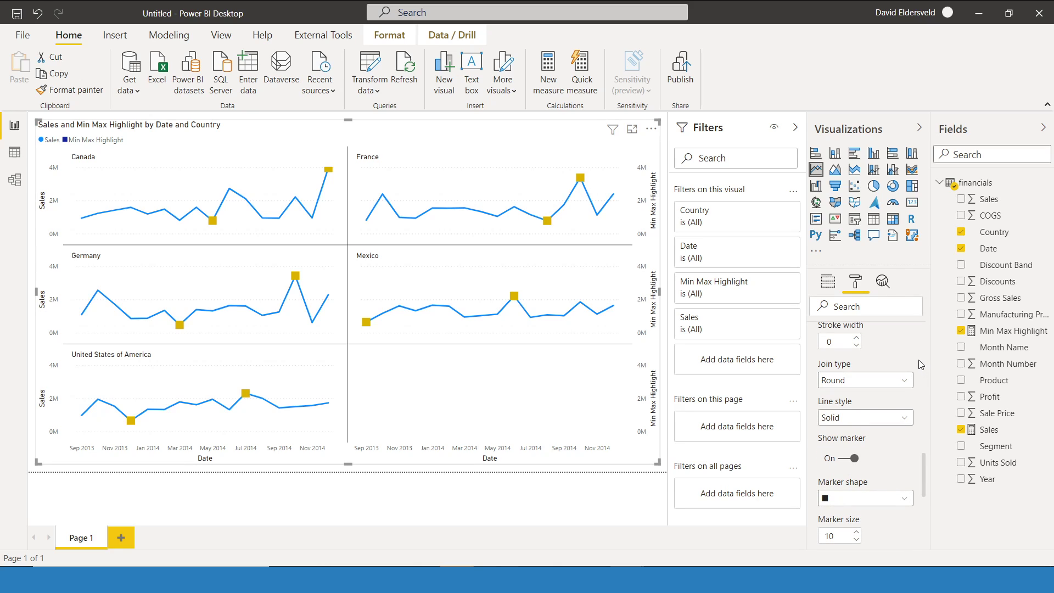
pyautogui.scroll(2, 909, 354)
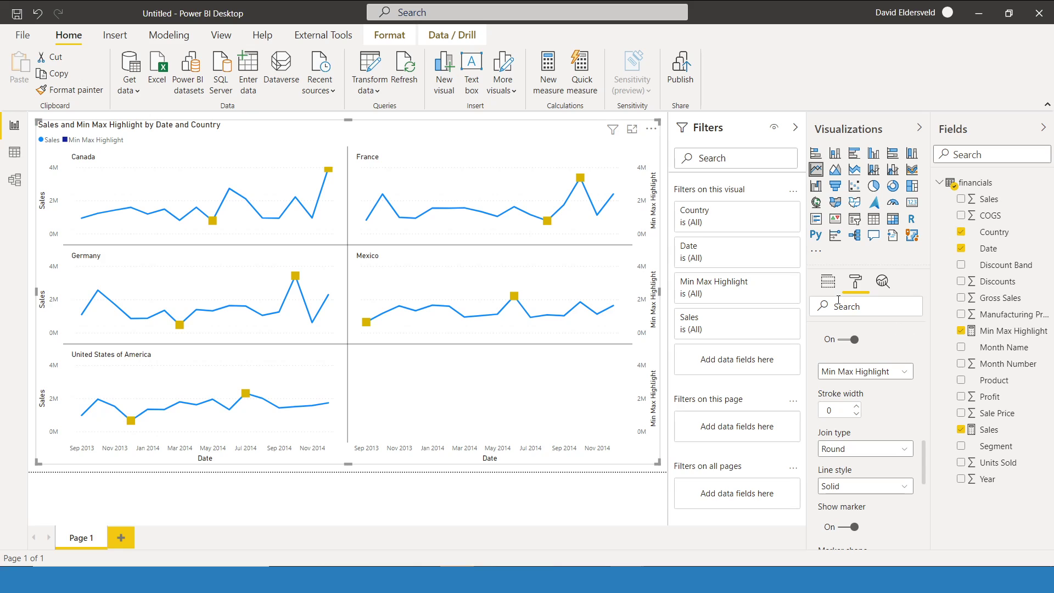
# Step: Show the chart's Fields tab and check France's min and max values in the tooltip
pyautogui.click(827, 285)
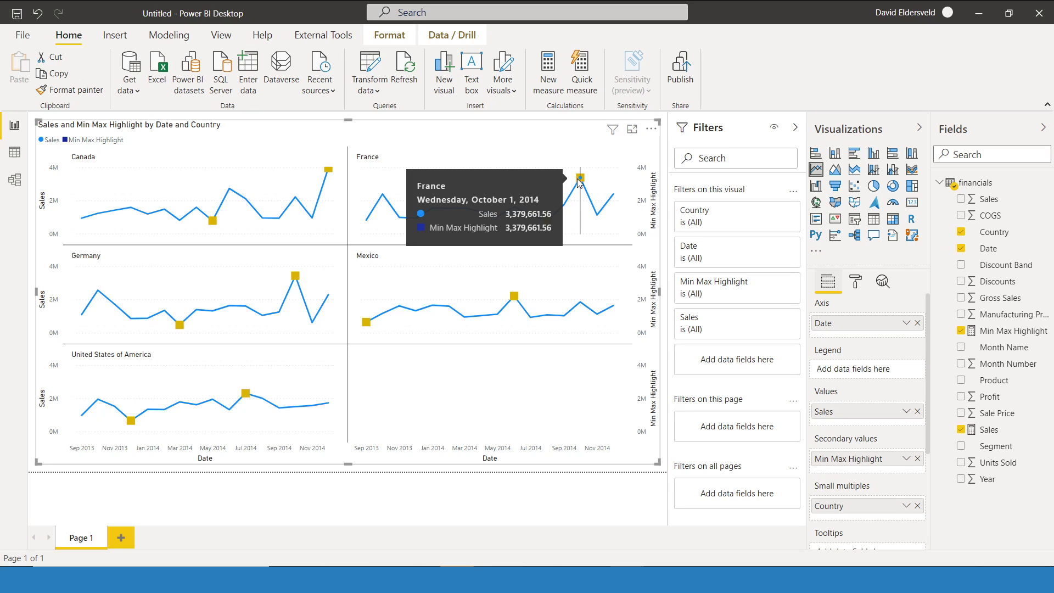
pyautogui.moveTo(548, 220)
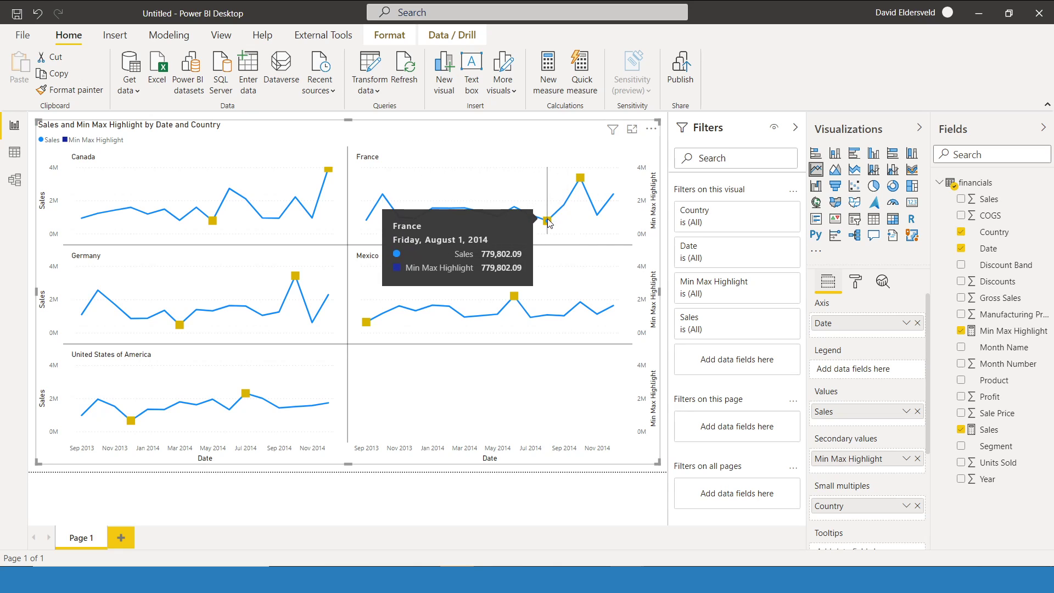